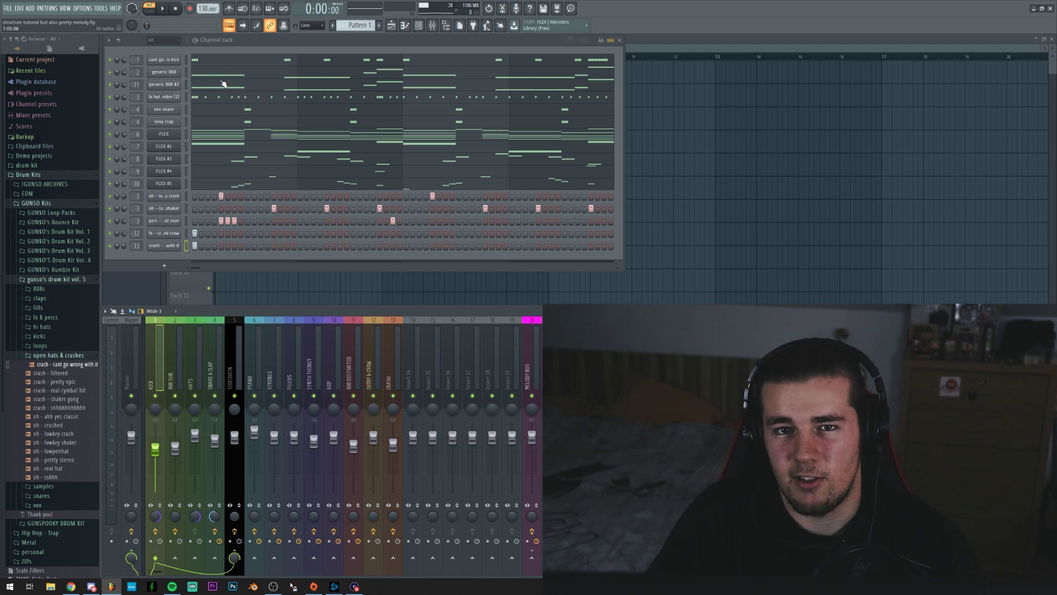
Inspect the first FLEX channel's piano preset, and play the piano chords and the FLEX #2 strings notes
{"action": "left_click", "coordinate": [161, 138]}
{"action": "left_click_drag", "start_coordinate": [380, 140], "coordinate": [547, 141]}
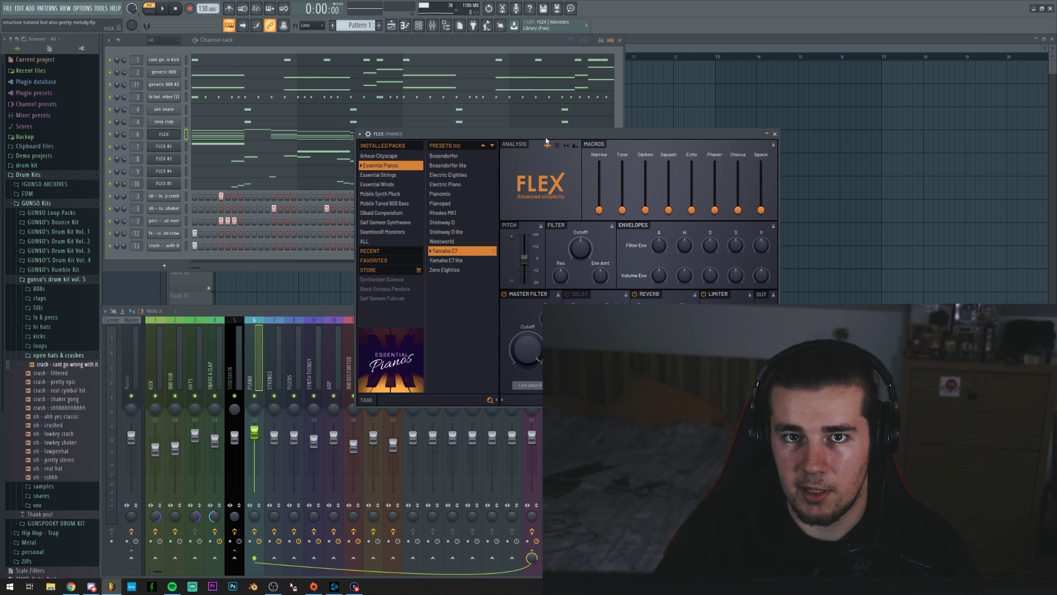
{"action": "key", "text": "Escape"}
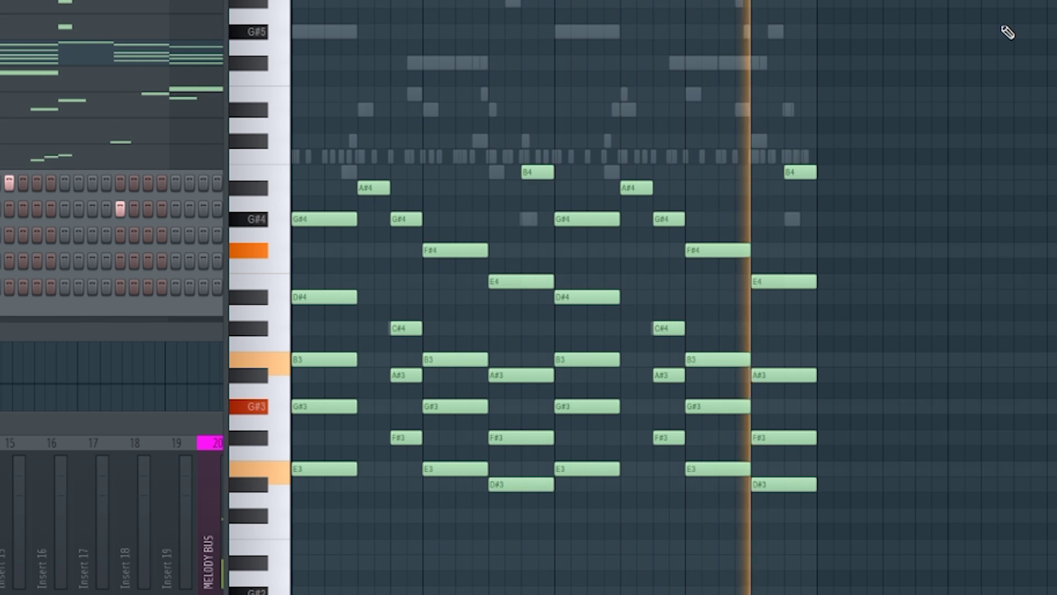
{"action": "key", "text": "space"}
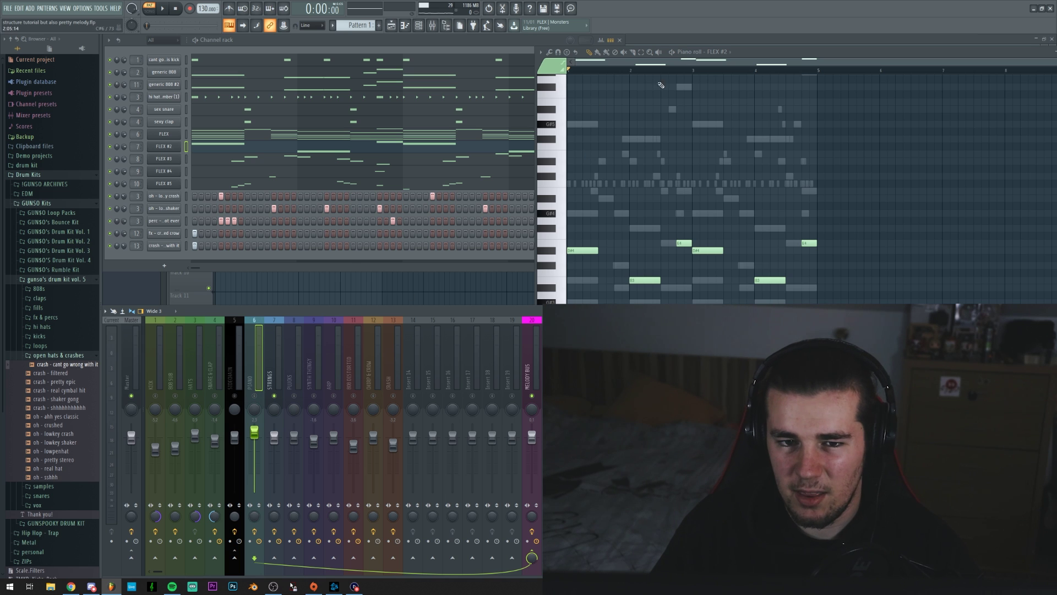
{"action": "key", "text": "space"}
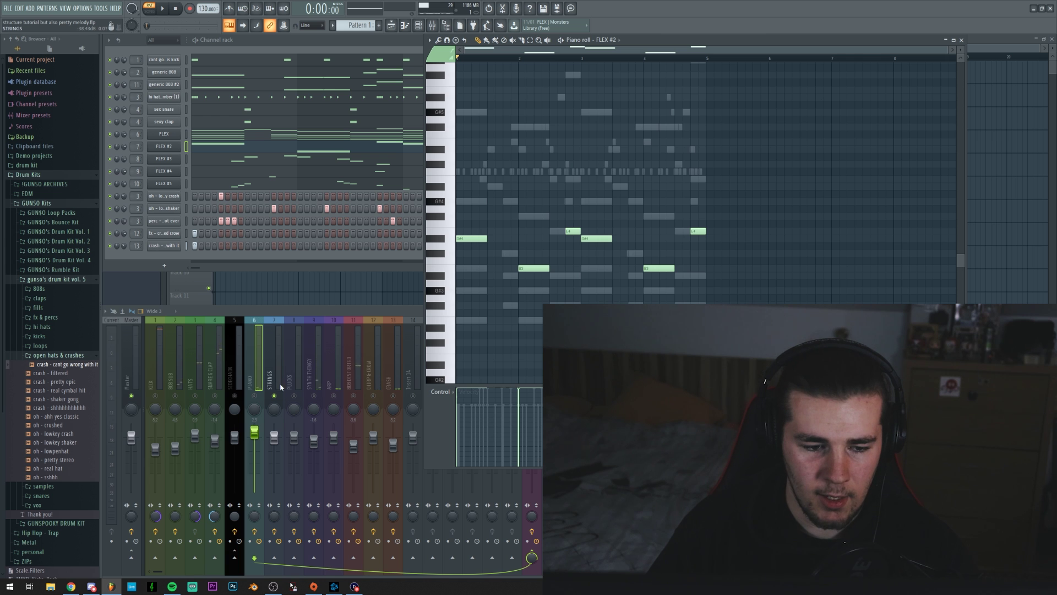
Solo the PLUCKS mixer track and play the FLEX #3 melody in the piano roll
{"action": "right_click", "coordinate": [293, 396]}
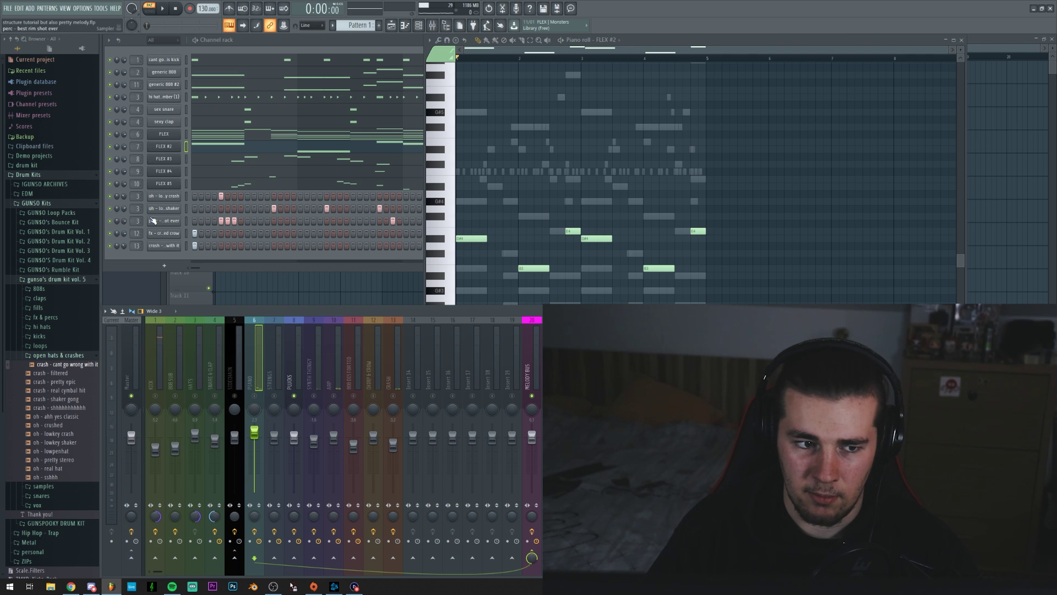
{"action": "left_click", "coordinate": [160, 163]}
{"action": "left_click", "coordinate": [217, 163]}
{"action": "key", "text": "space"}
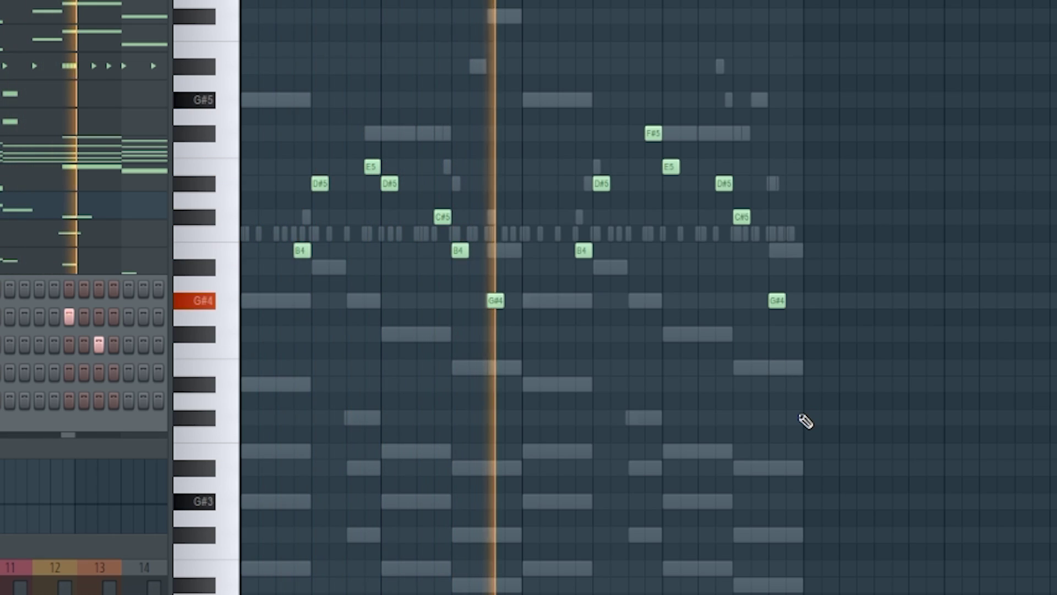
{"action": "scroll", "coordinate": [810, 425], "scroll_direction": "up", "scroll_amount": 1}
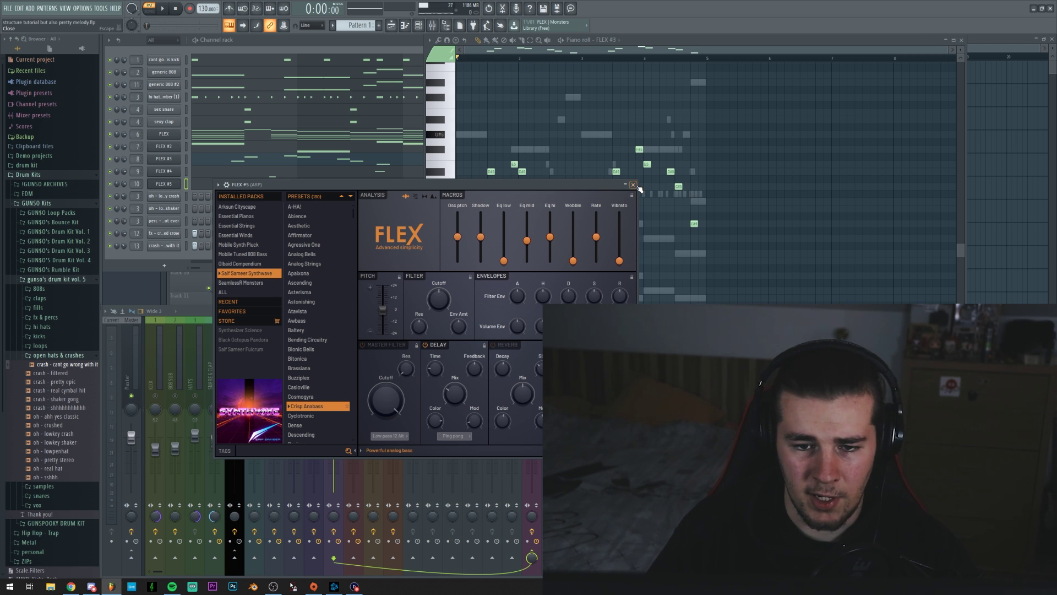
Play the FLEX #5 arp notes in the piano roll, with its instrument window closed
{"action": "left_click", "coordinate": [633, 184]}
{"action": "left_click", "coordinate": [266, 186]}
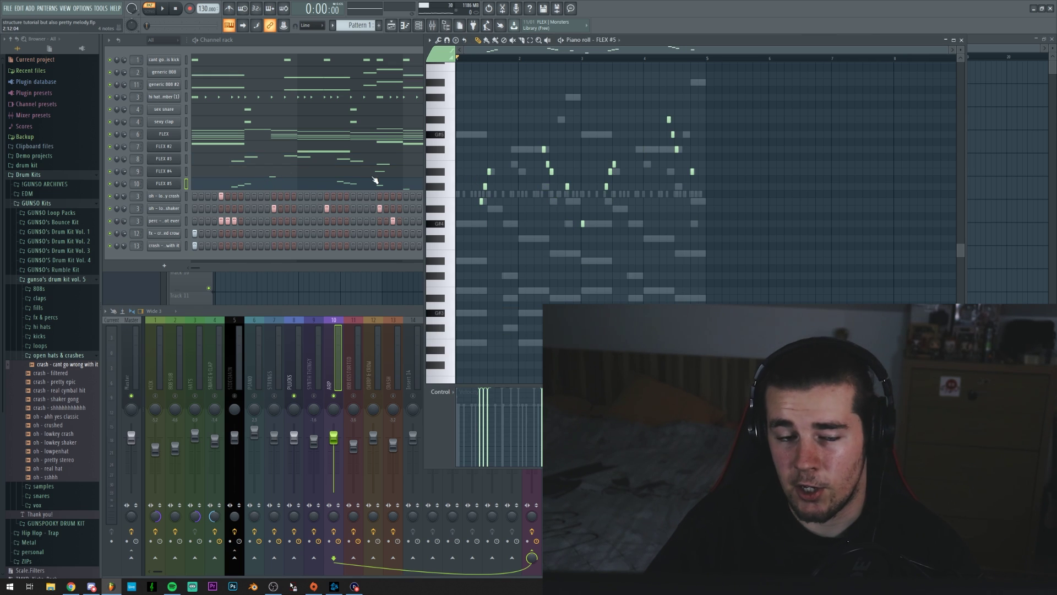
{"action": "key", "text": "space"}
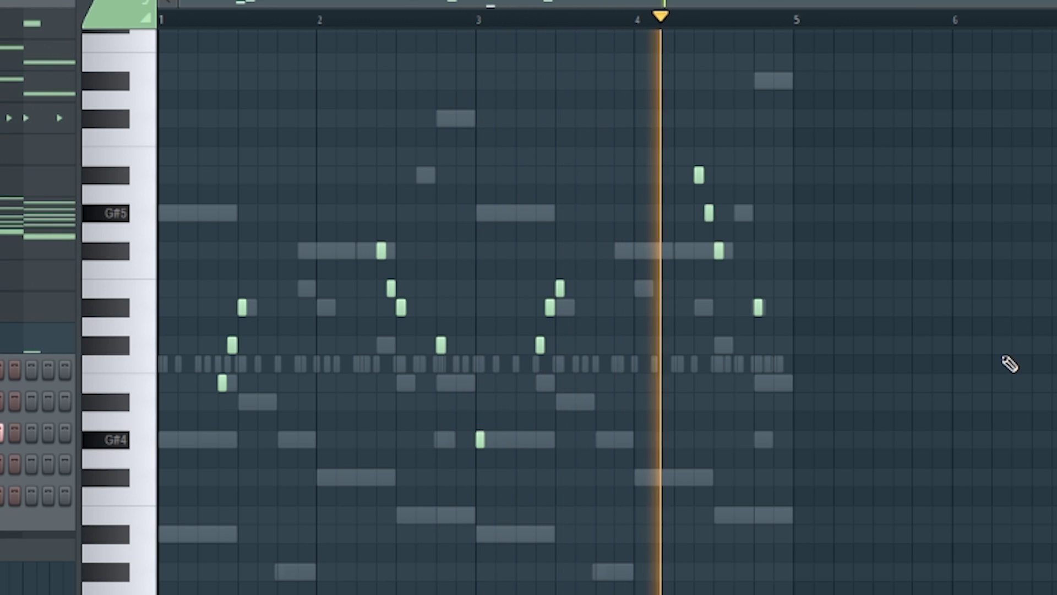
{"action": "key", "text": "space"}
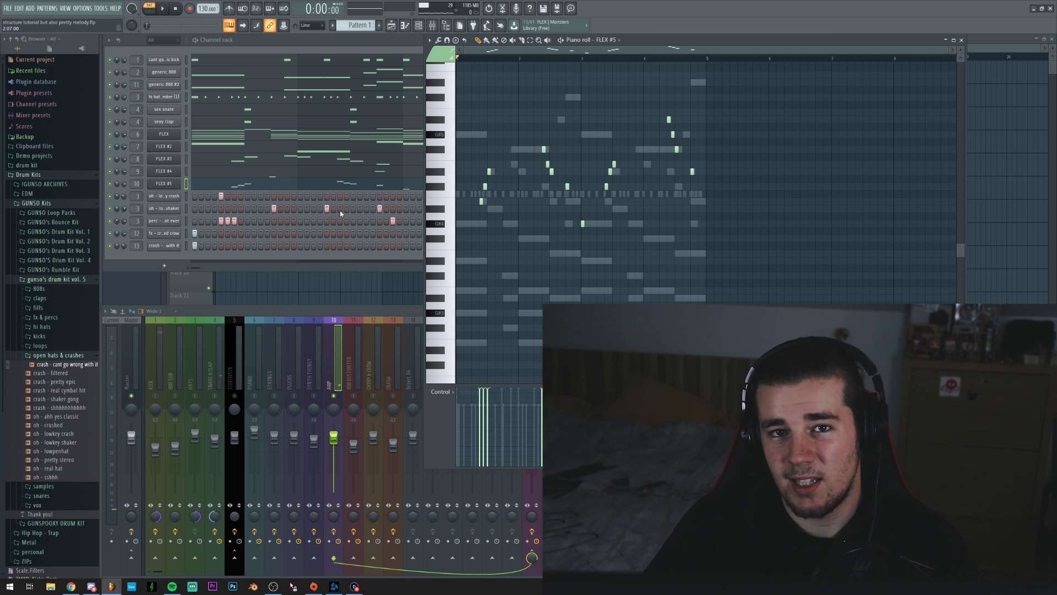
{"action": "left_click", "coordinate": [963, 40]}
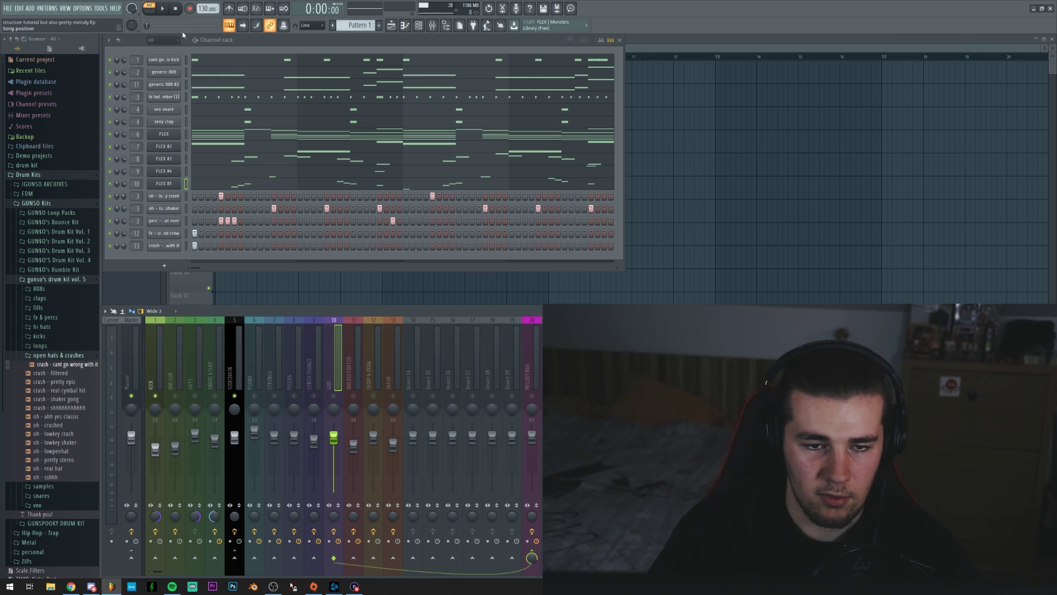
Play the pattern with the KICK track soloed and examine the Fruity peak controller on the SIDECHAIN track
{"action": "key", "text": "space"}
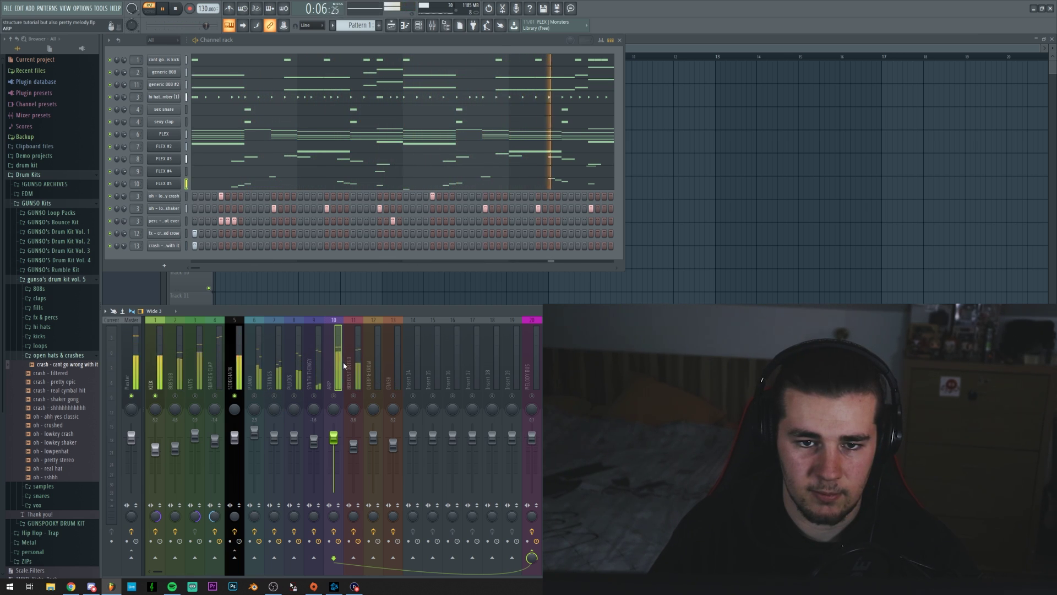
{"action": "key", "text": "space"}
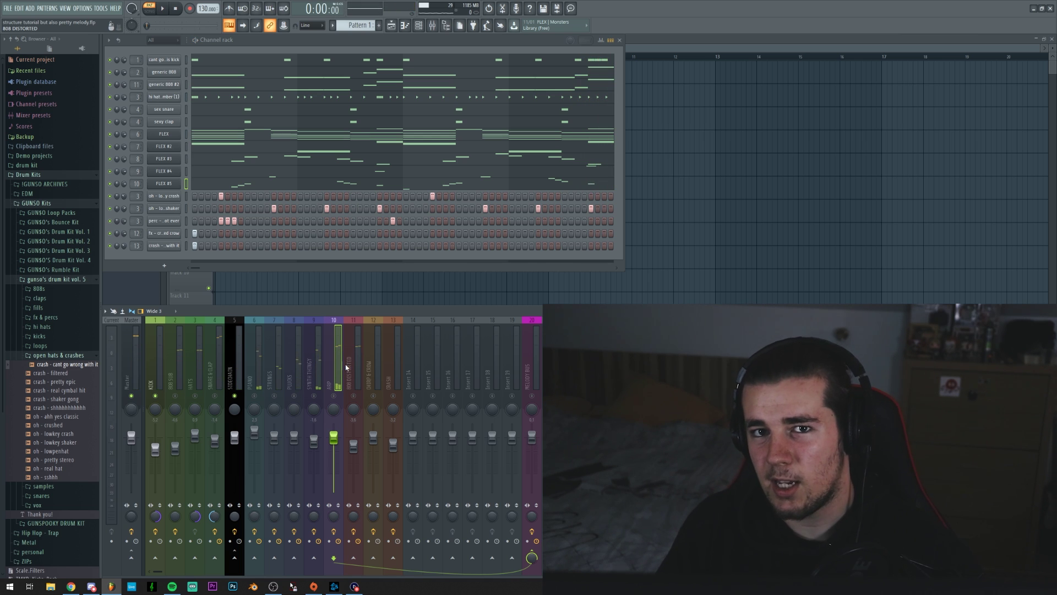
{"action": "left_click", "coordinate": [233, 372]}
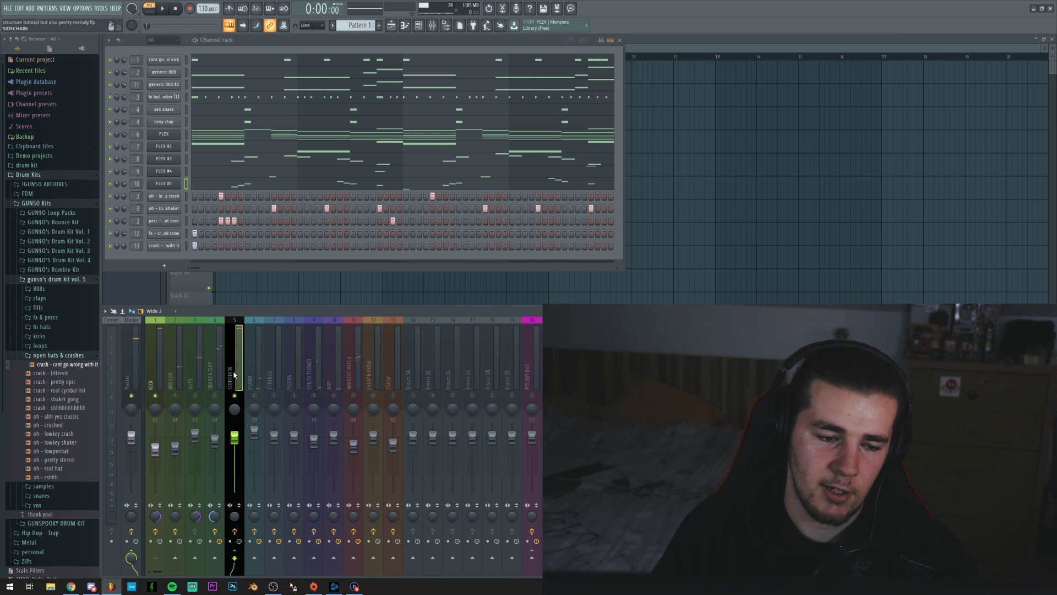
{"action": "left_click", "coordinate": [936, 336]}
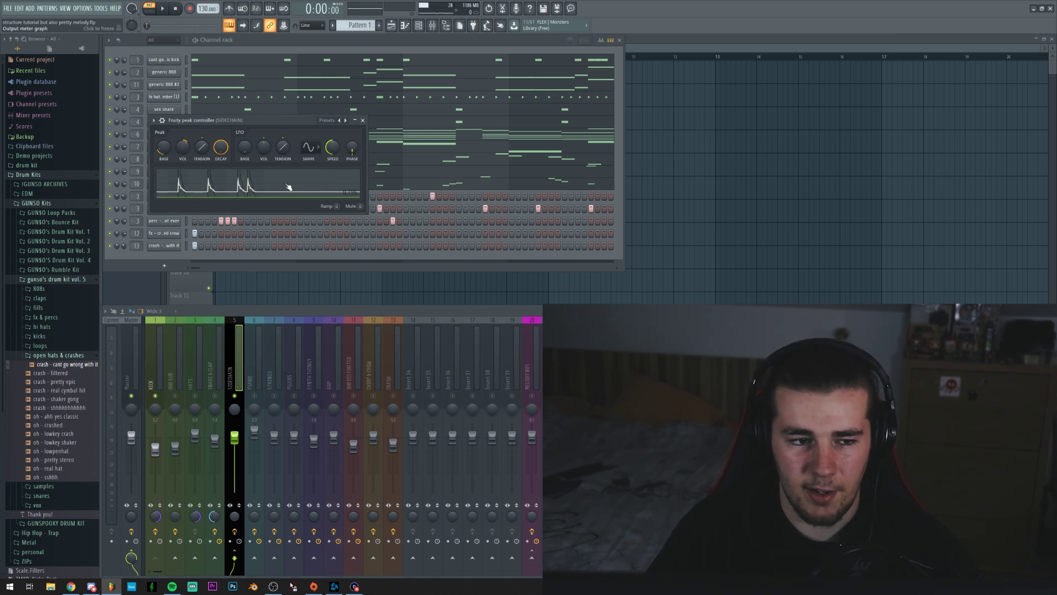
{"action": "left_click_drag", "start_coordinate": [220, 124], "coordinate": [277, 126]}
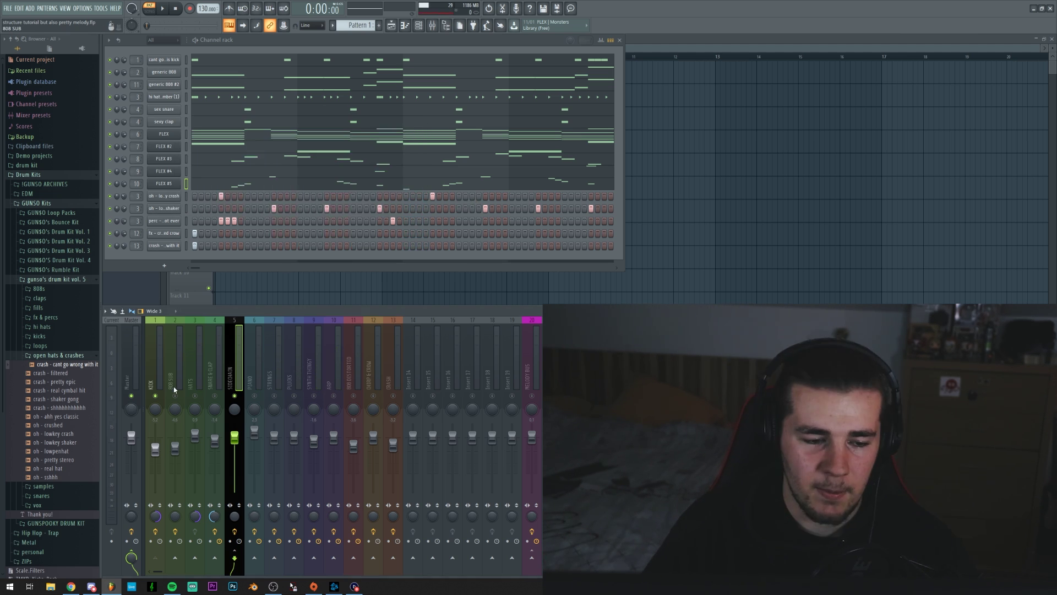
Solo the 808 SUB mixer track and play the pattern
{"action": "right_click", "coordinate": [175, 390]}
{"action": "right_click", "coordinate": [175, 395]}
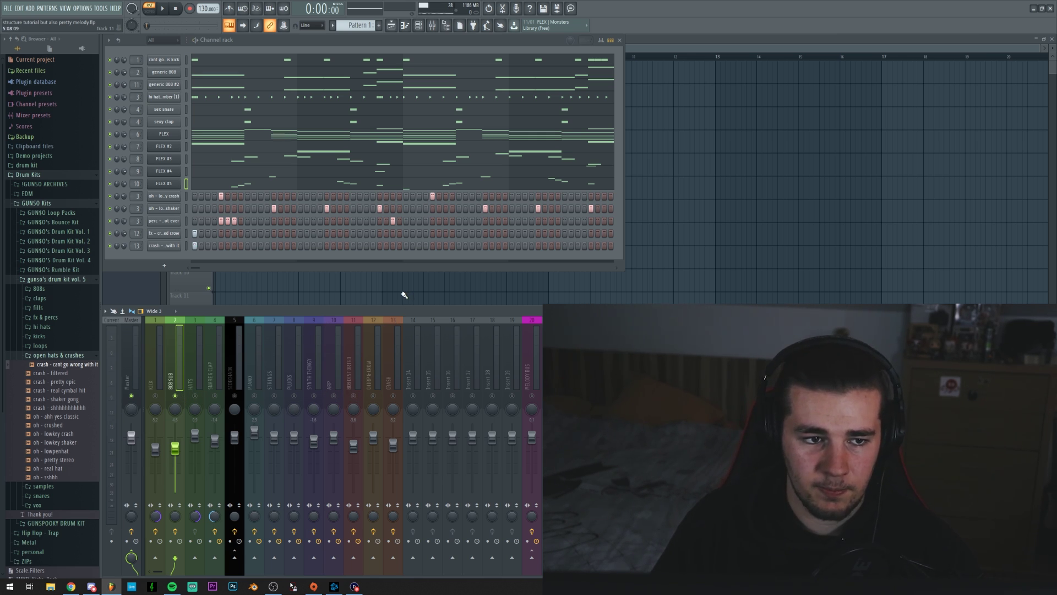
{"action": "key", "text": "space"}
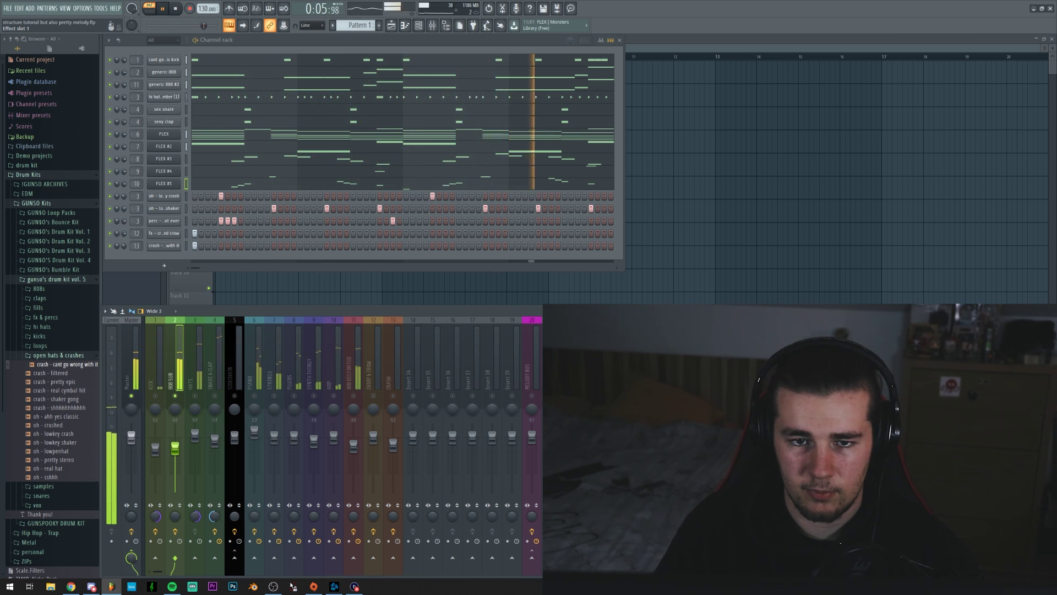
{"action": "key", "text": "space"}
Examine the two Fruity parametric EQ 2 effects on the 808 SUB track side by side and close them
{"action": "left_click", "coordinate": [963, 344]}
{"action": "left_click_drag", "start_coordinate": [285, 142], "coordinate": [385, 138]}
{"action": "left_click", "coordinate": [964, 357]}
{"action": "left_click_drag", "start_coordinate": [308, 153], "coordinate": [664, 138]}
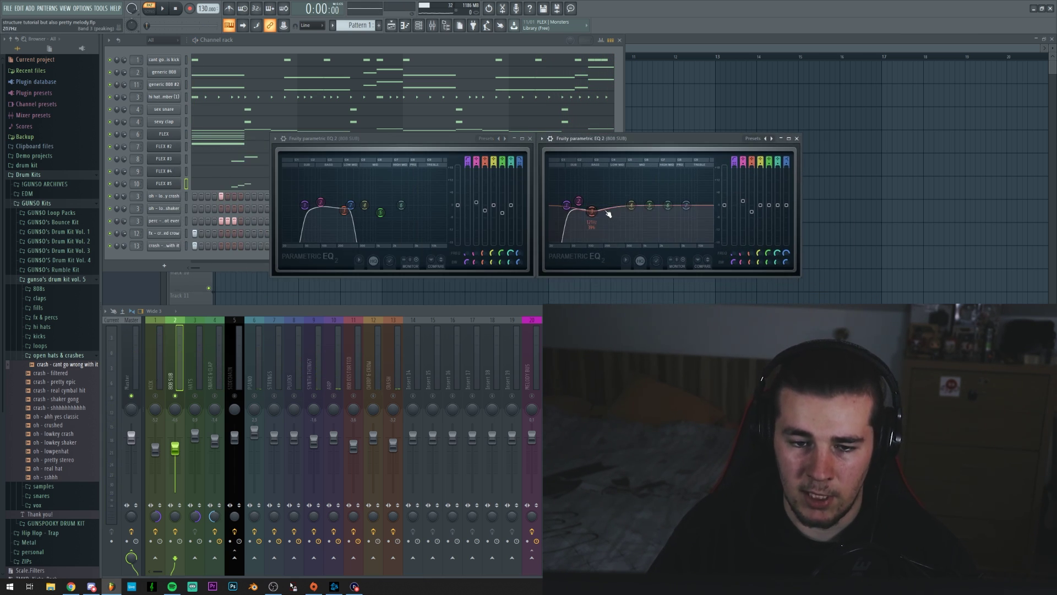
{"action": "left_click", "coordinate": [796, 139]}
{"action": "left_click", "coordinate": [530, 139]}
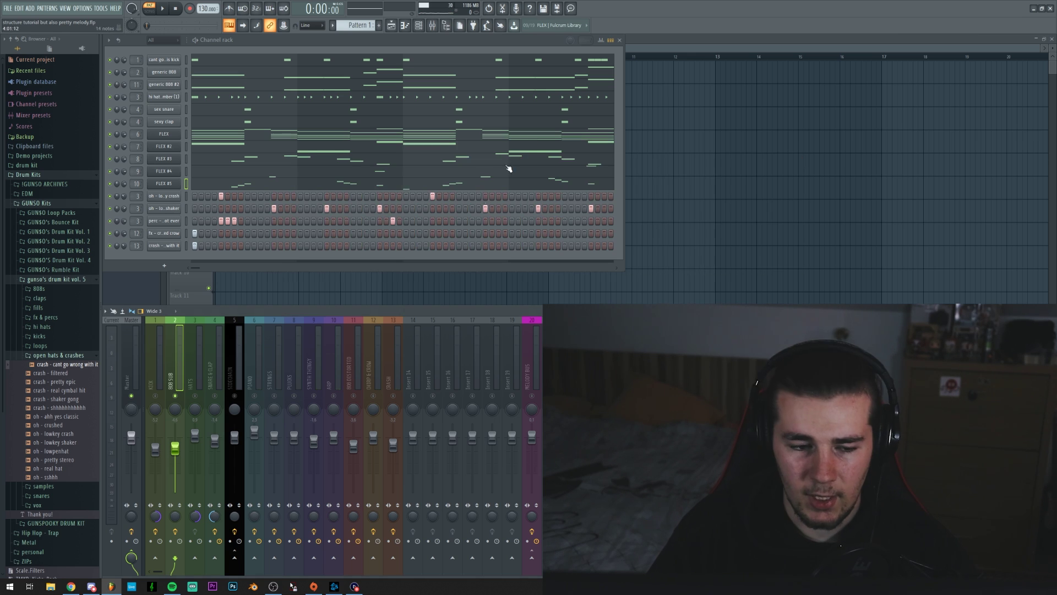
Open the Fruity parametric EQ 2 on the 808 DISTORTED track and play the pattern through it
{"action": "left_click", "coordinate": [352, 373]}
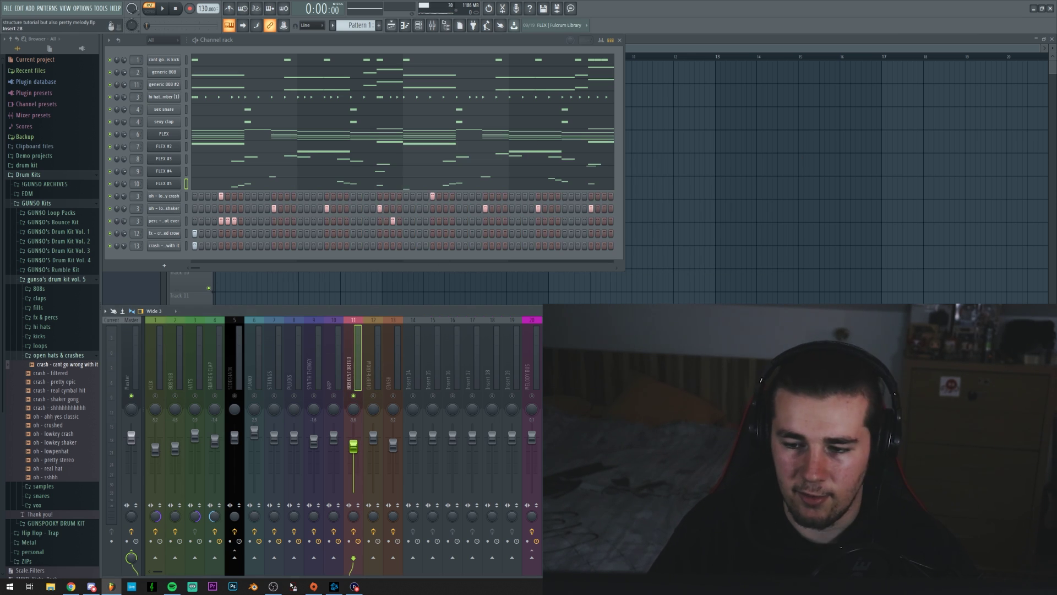
{"action": "left_click", "coordinate": [991, 342]}
{"action": "left_click_drag", "start_coordinate": [241, 81], "coordinate": [543, 92]}
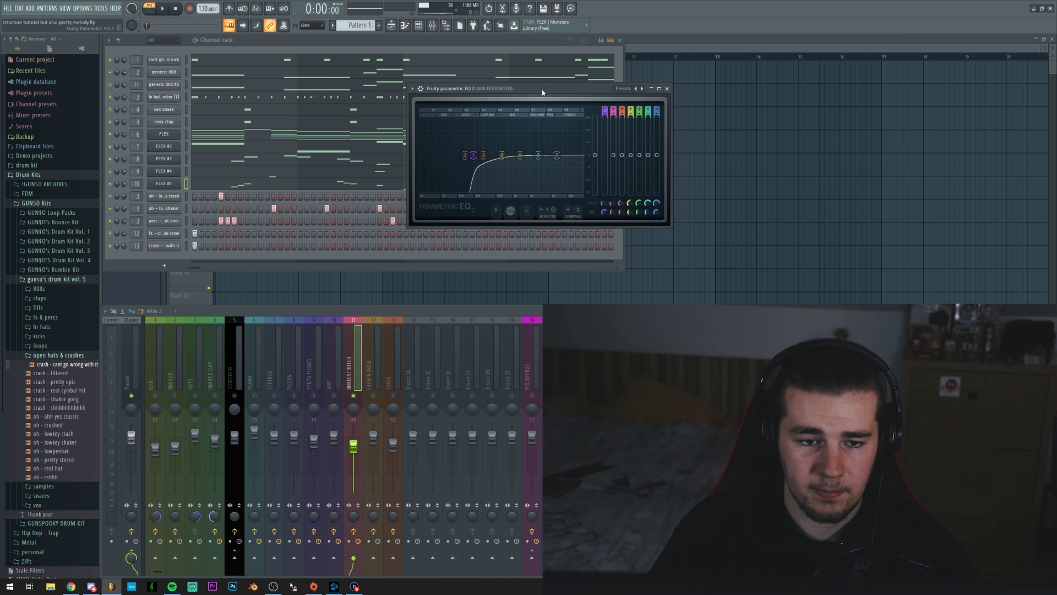
{"action": "key", "text": "space"}
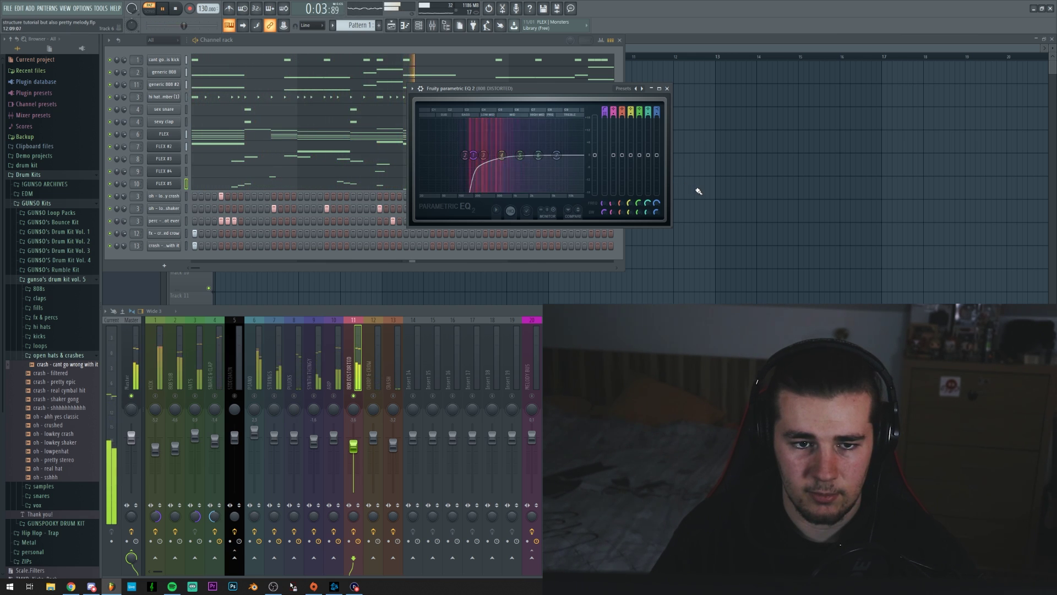
{"action": "key", "text": "space"}
Examine FabFilter Saturn and the effect in the following slot on the 808 DISTORTED track
{"action": "left_click", "coordinate": [991, 354]}
{"action": "left_click_drag", "start_coordinate": [293, 92], "coordinate": [836, 87]}
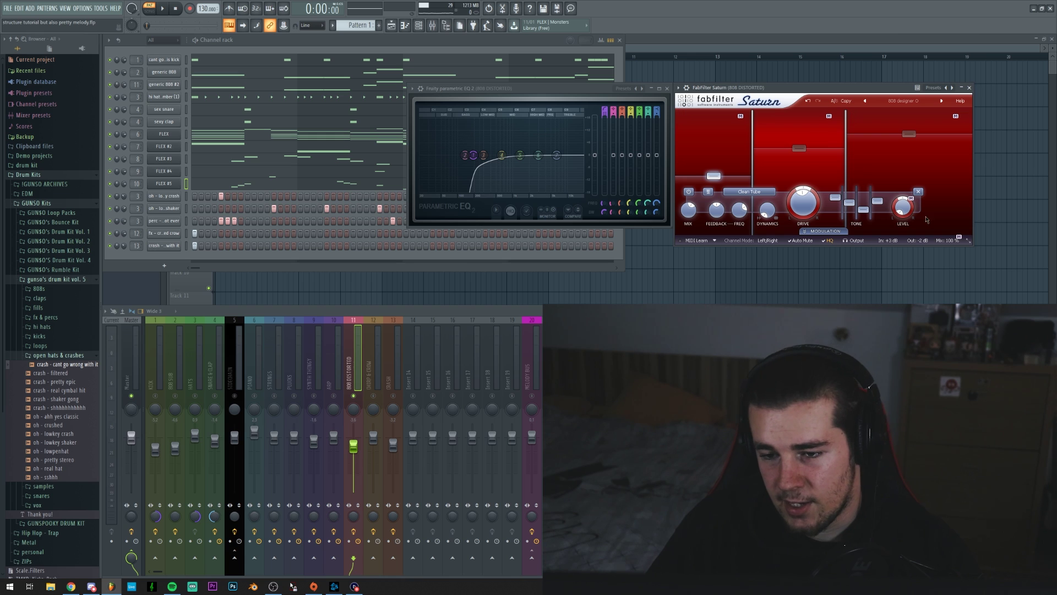
{"action": "left_click", "coordinate": [991, 367]}
{"action": "left_click_drag", "start_coordinate": [258, 101], "coordinate": [321, 118]}
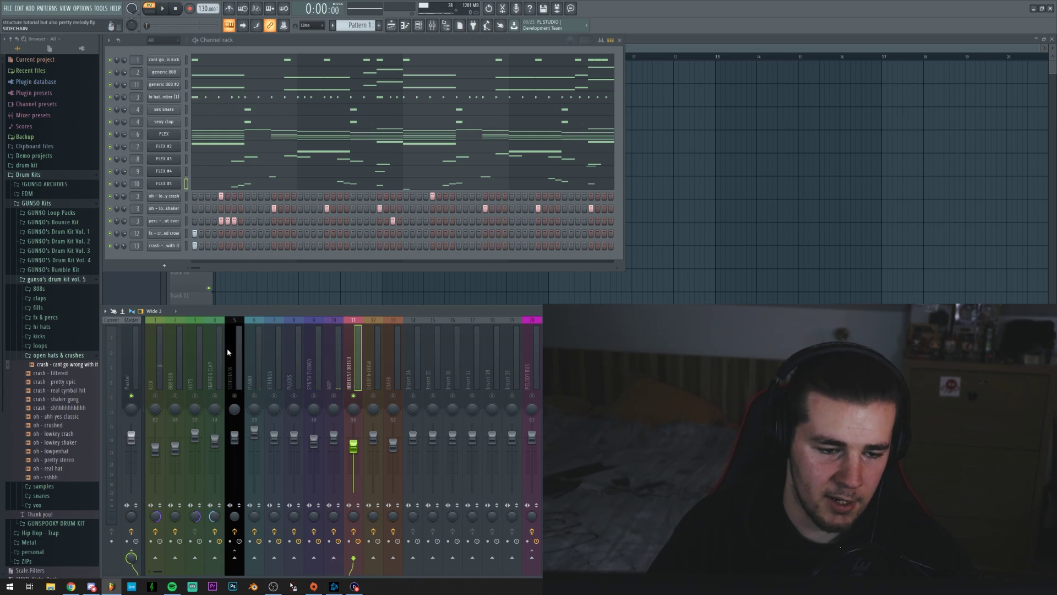
Review the hi hat number (1) notes in the piano roll by playing the pattern, and close the piano roll
{"action": "left_click", "coordinate": [245, 99]}
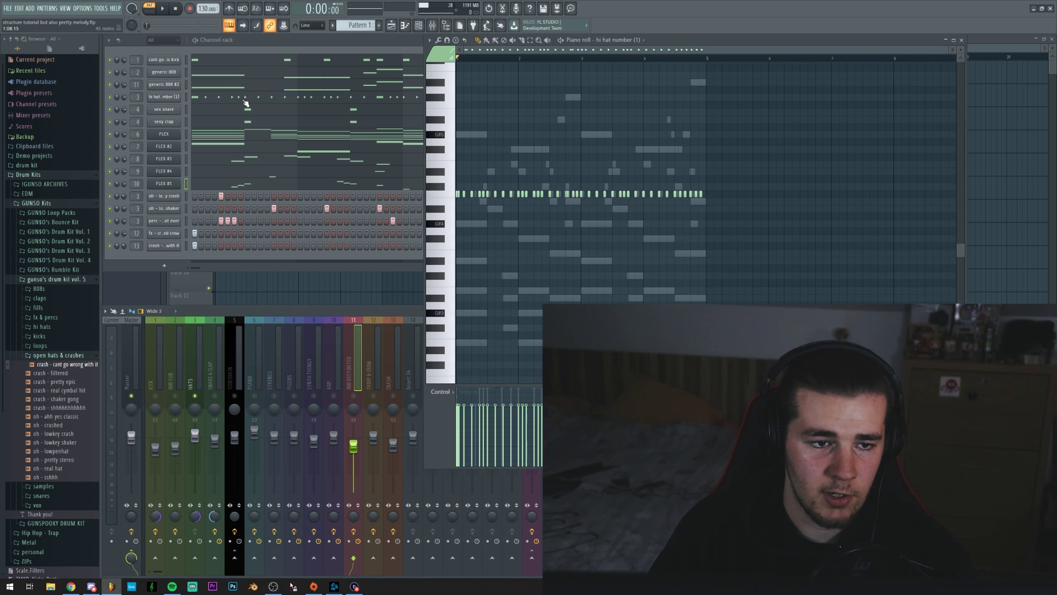
{"action": "left_click", "coordinate": [164, 223]}
{"action": "left_click", "coordinate": [410, 153]}
{"action": "left_click_drag", "start_coordinate": [603, 40], "coordinate": [657, 40]}
{"action": "key", "text": "space"}
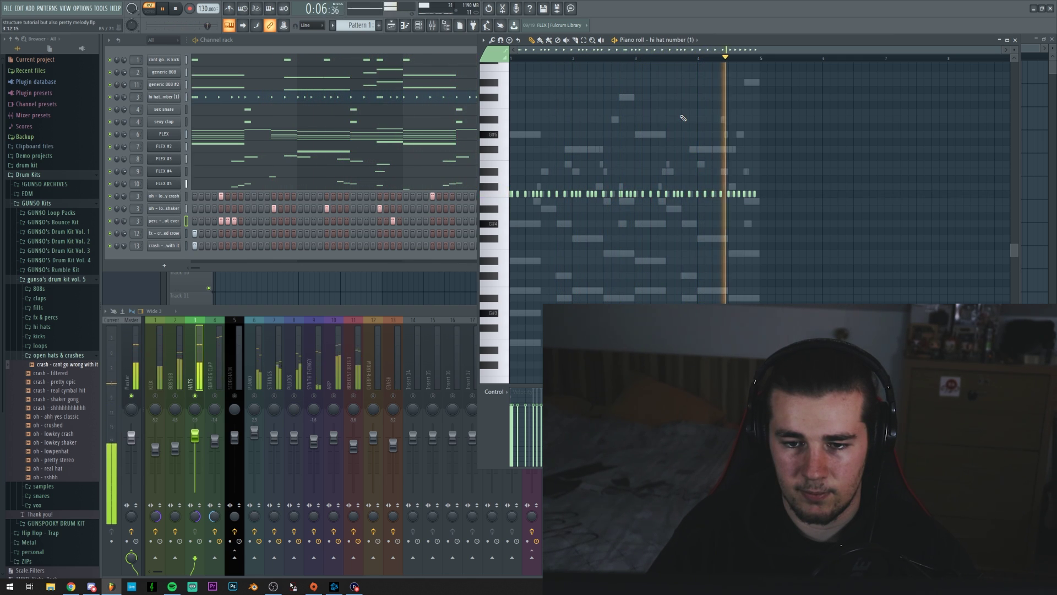
{"action": "key", "text": "space"}
{"action": "key", "text": "Escape"}
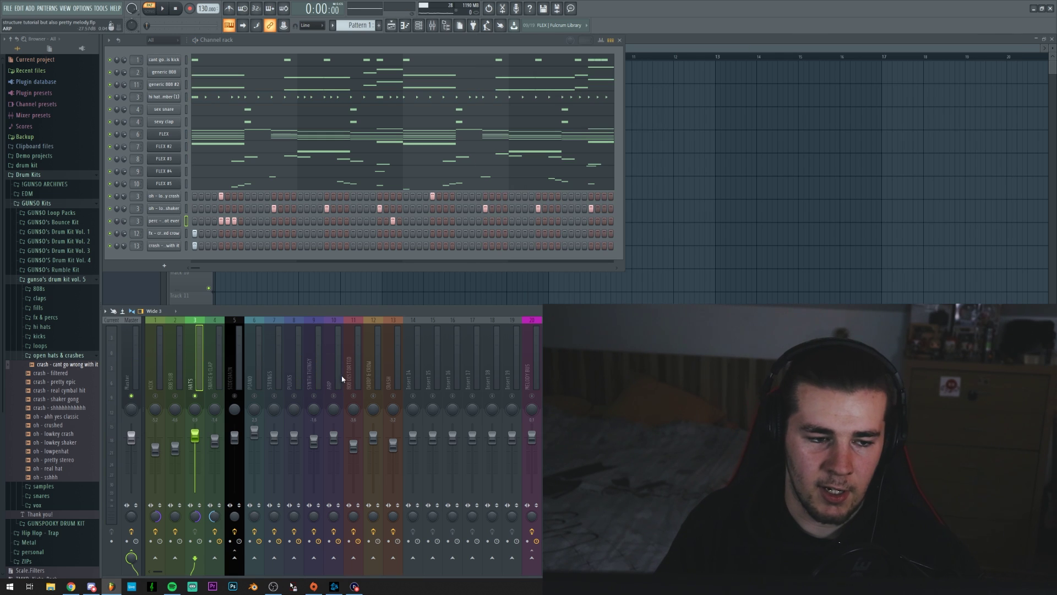
Play the pattern while soloing mixer track 12 and the CRASH track
{"action": "left_click", "coordinate": [382, 401]}
{"action": "key", "text": "space"}
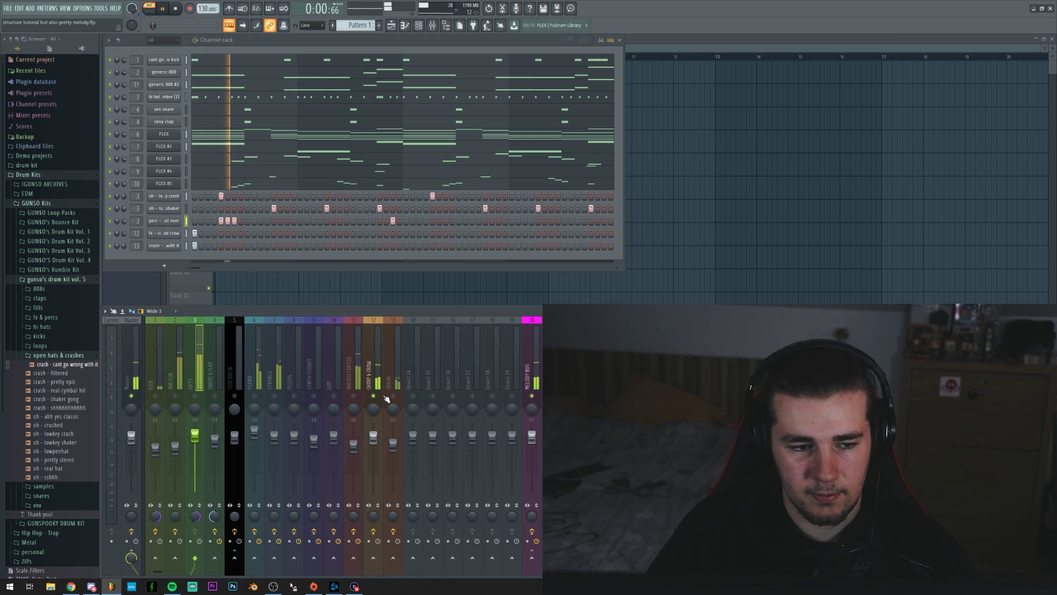
{"action": "left_click", "coordinate": [392, 402]}
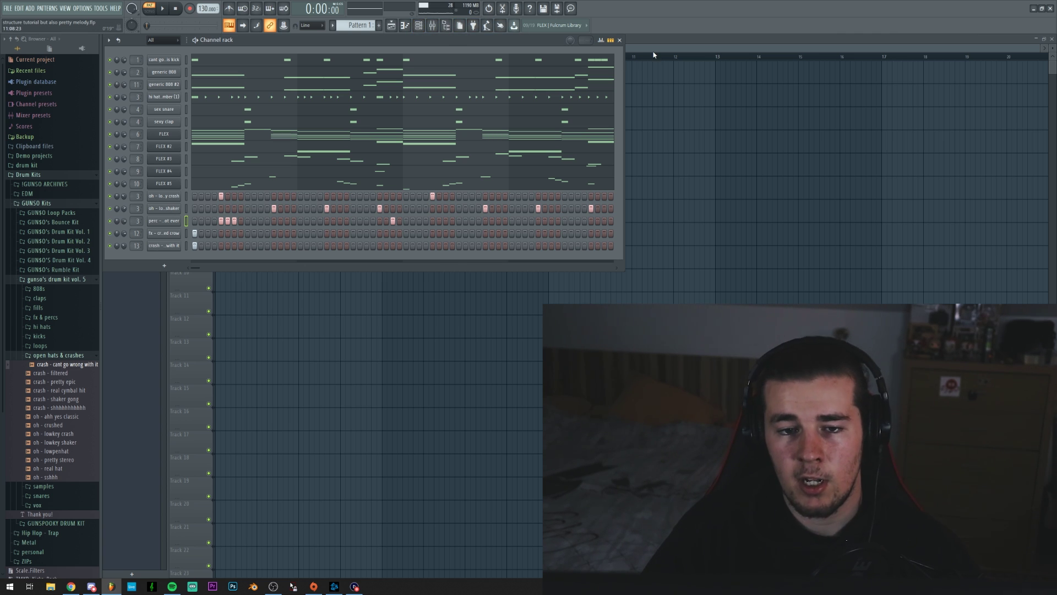
Try placing a second Pattern 1 clip directly after the first one on Track 1 of the playlist
{"action": "key", "text": "F6"}
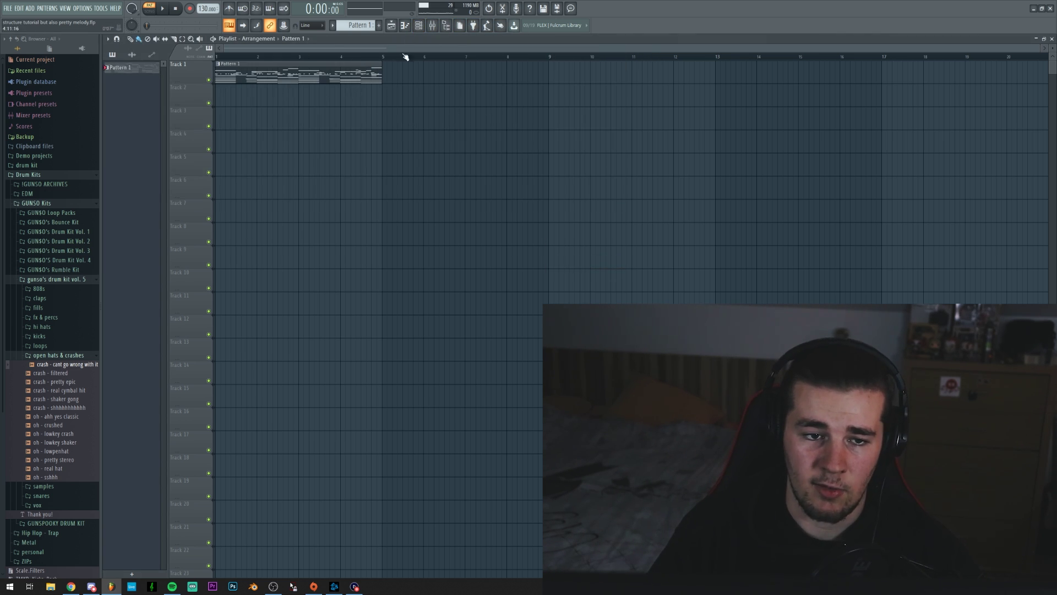
{"action": "left_click", "coordinate": [392, 73]}
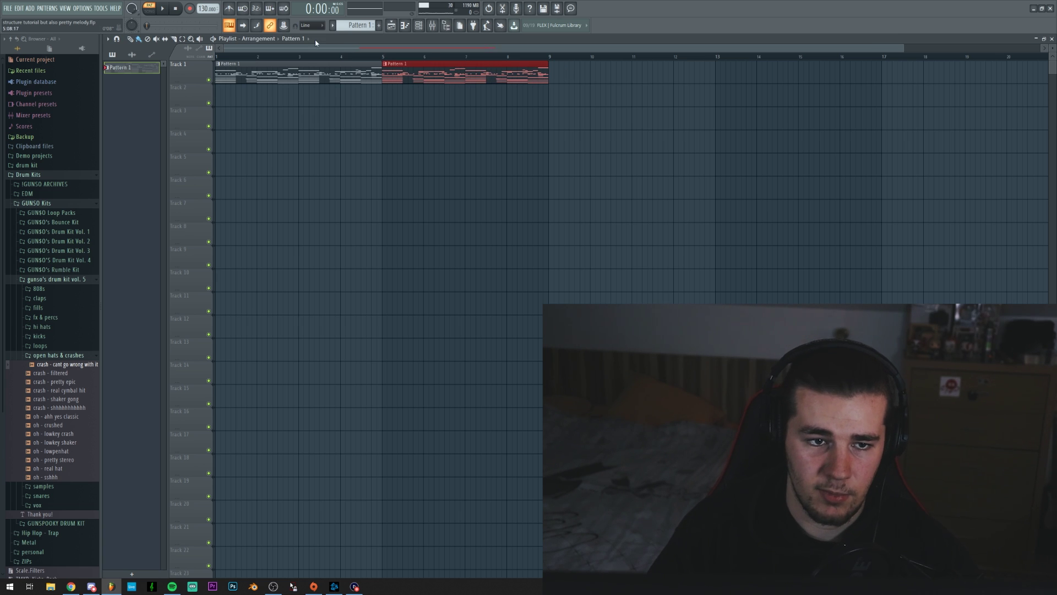
{"action": "left_click", "coordinate": [332, 25]}
{"action": "left_click", "coordinate": [348, 37]}
{"action": "left_click", "coordinate": [578, 73]}
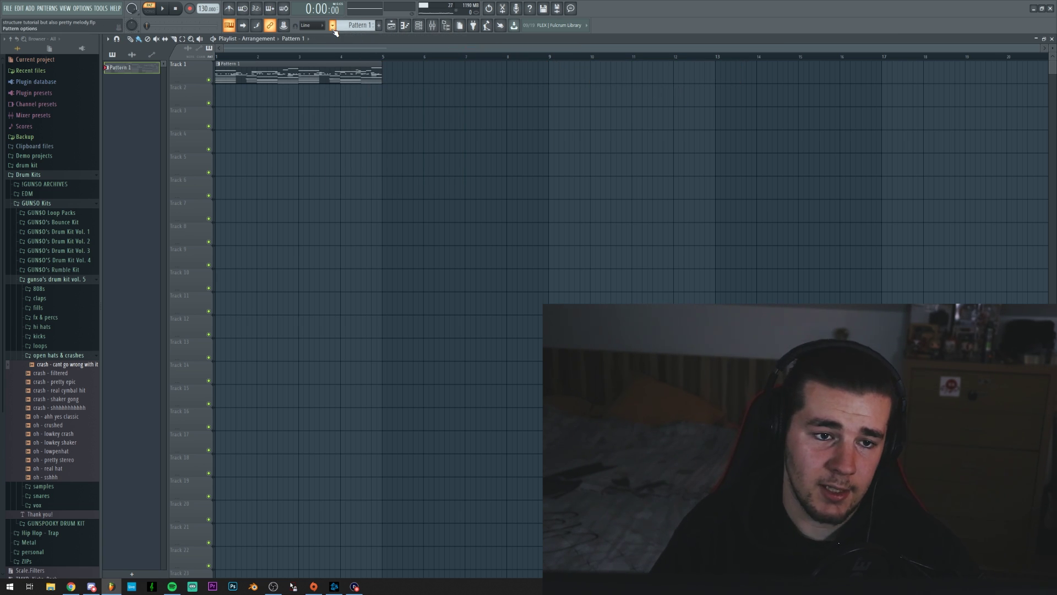
Split Pattern 1 by channel so that every instrument gets its own pattern
{"action": "left_click", "coordinate": [333, 25]}
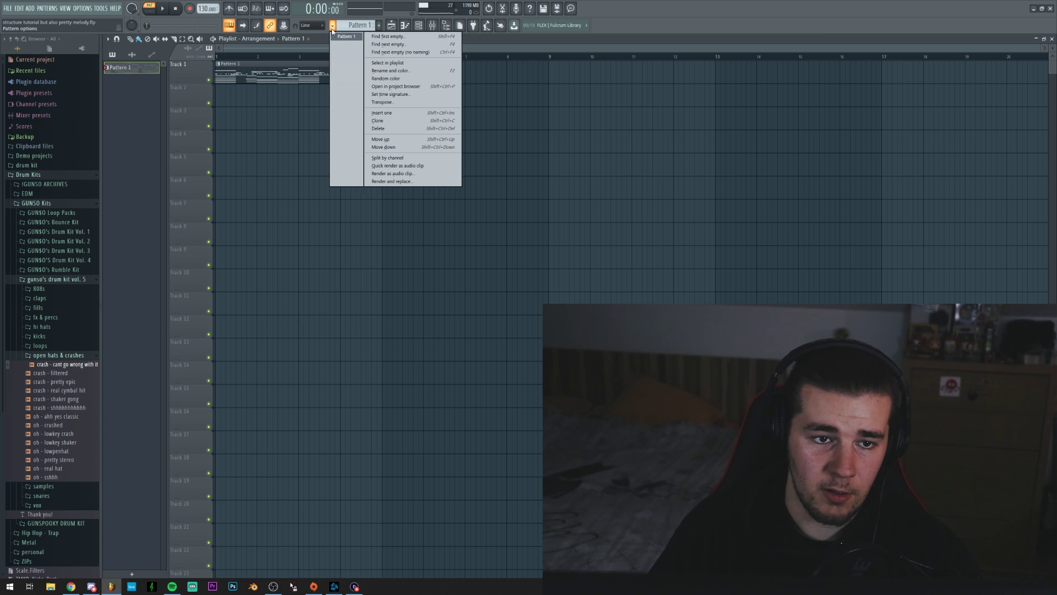
{"action": "left_click", "coordinate": [394, 158]}
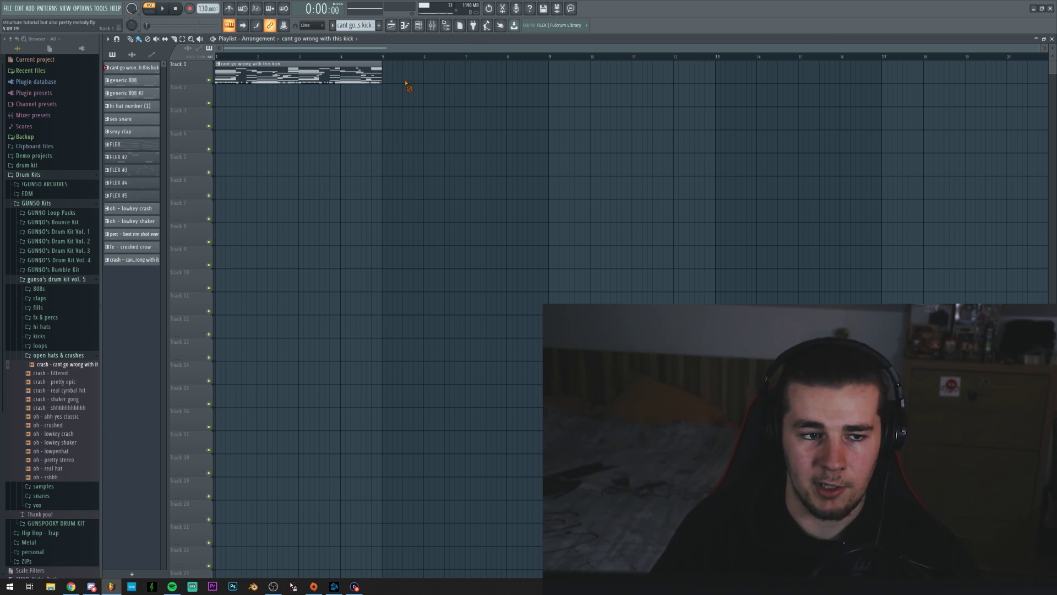
Delete the original clip from Track 1 and place all sixteen split patterns at bar 9, on Tracks 1 to 16
{"action": "right_click", "coordinate": [378, 80]}
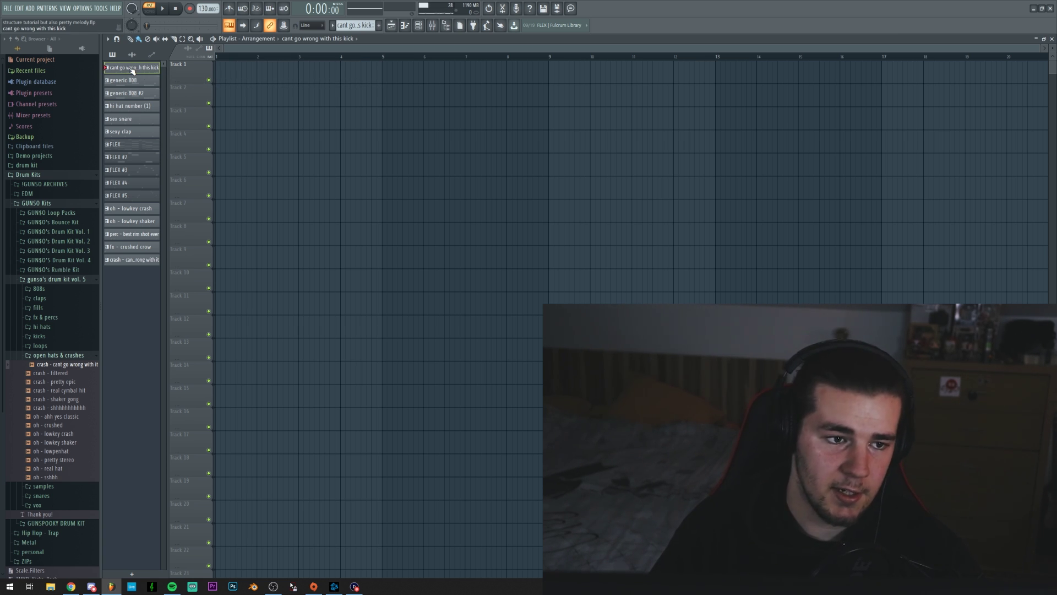
{"action": "left_click", "coordinate": [130, 263]}
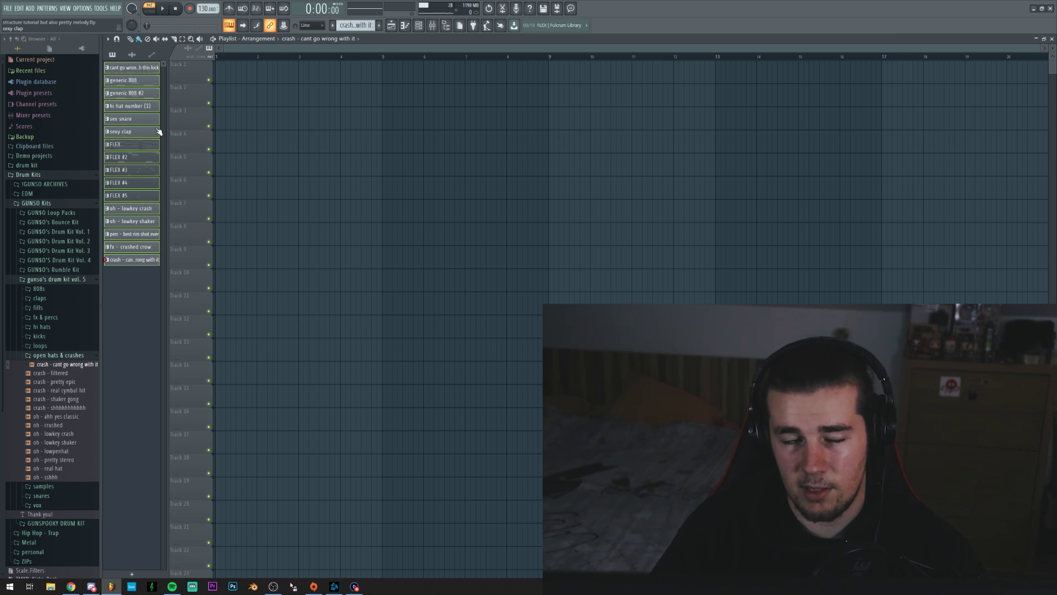
{"action": "left_click_drag", "start_coordinate": [120, 71], "coordinate": [558, 97]}
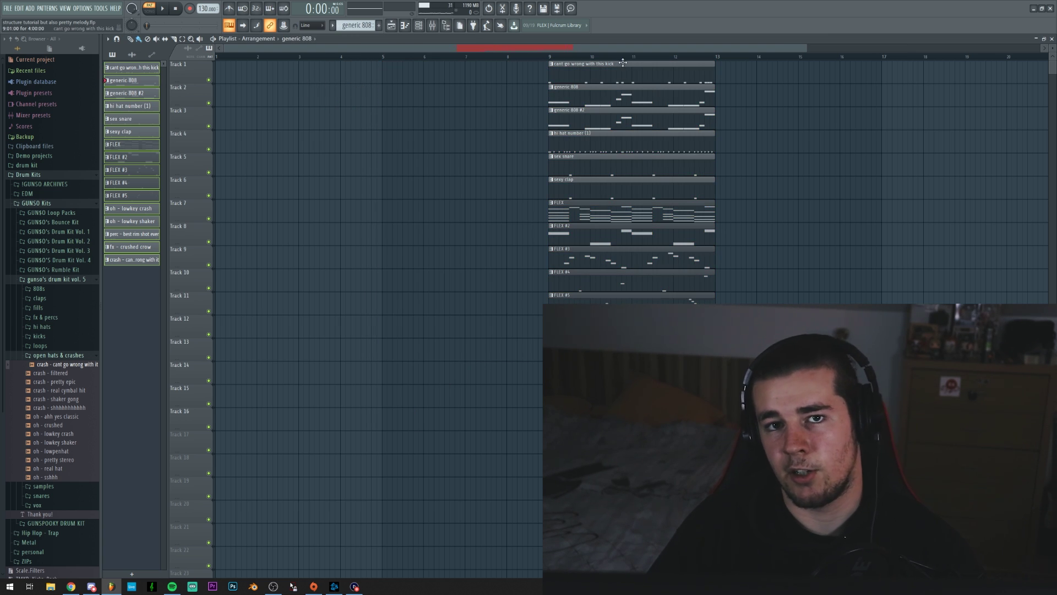
Copy the five FLEX melody clips on Tracks 7 to 11 into bars 1 to 4 and bars 5 to 8
{"action": "scroll", "coordinate": [623, 59], "scroll_direction": "down", "scroll_amount": 2}
{"action": "left_click_drag", "start_coordinate": [466, 220], "coordinate": [402, 206]}
{"action": "key", "text": "ctrl+d"}
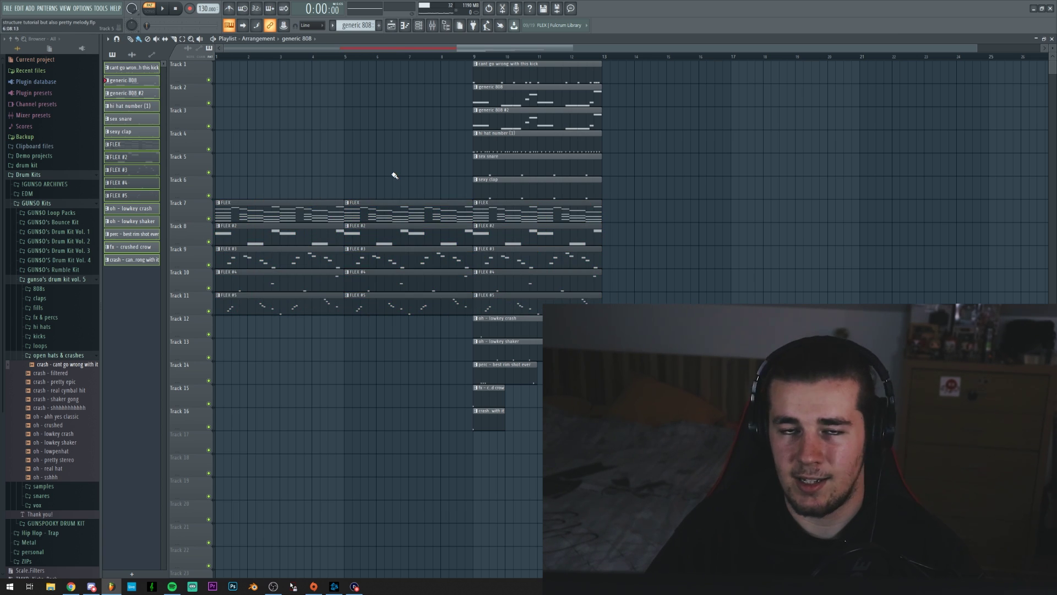
Duplicate the full set of clips at bar 9 so it repeats four times through bar 24
{"action": "left_click_drag", "start_coordinate": [639, 60], "coordinate": [478, 407]}
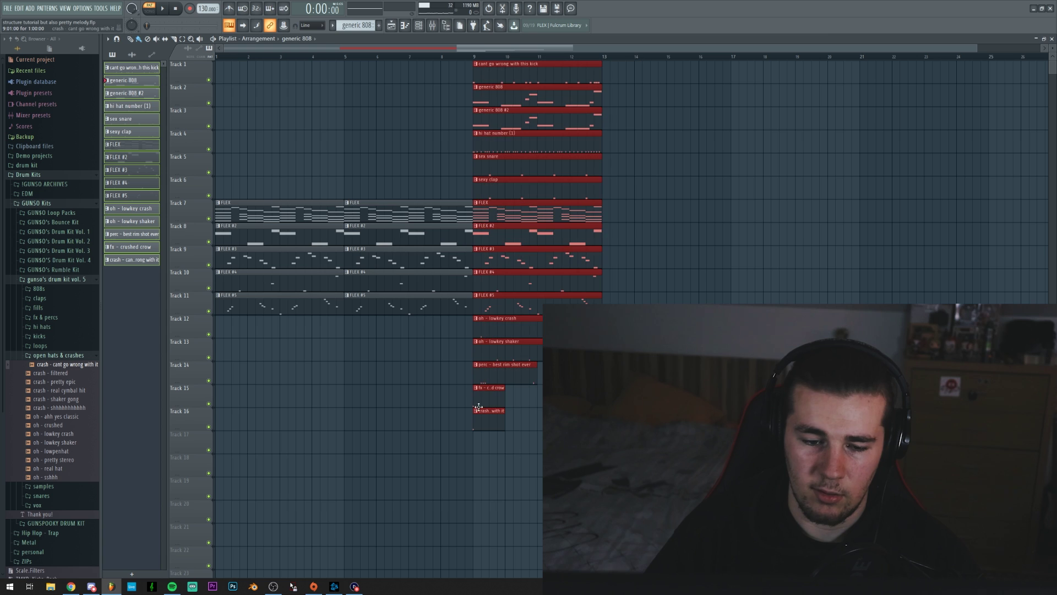
{"action": "left_click_drag", "start_coordinate": [498, 81], "coordinate": [631, 83]}
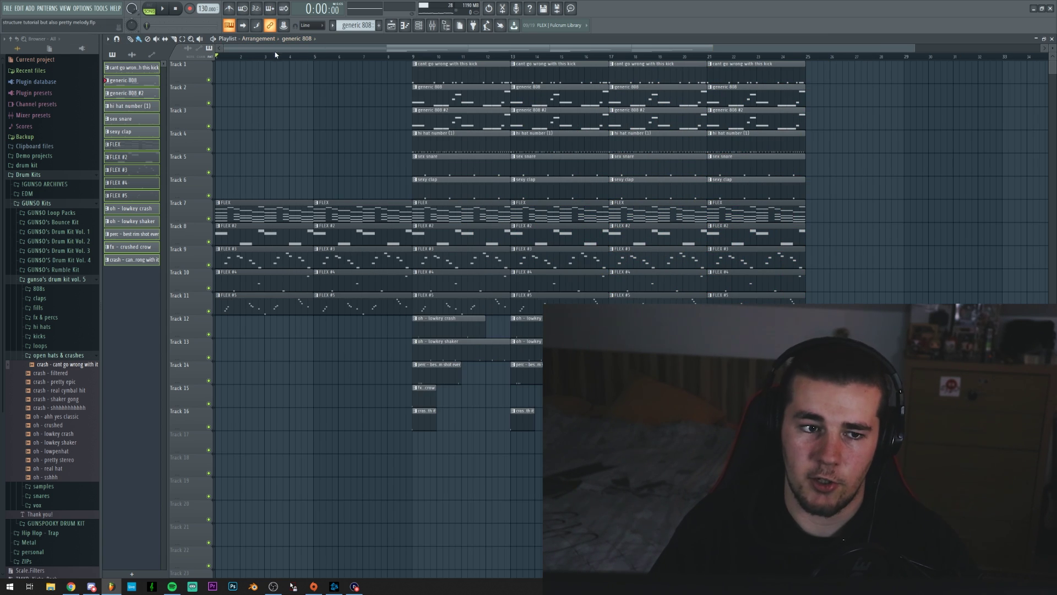
Remove the FLEX #2, #3, #4 and #5 clips from bars 1 to 4, leaving only FLEX
{"action": "scroll", "coordinate": [275, 53], "scroll_direction": "up", "scroll_amount": 3}
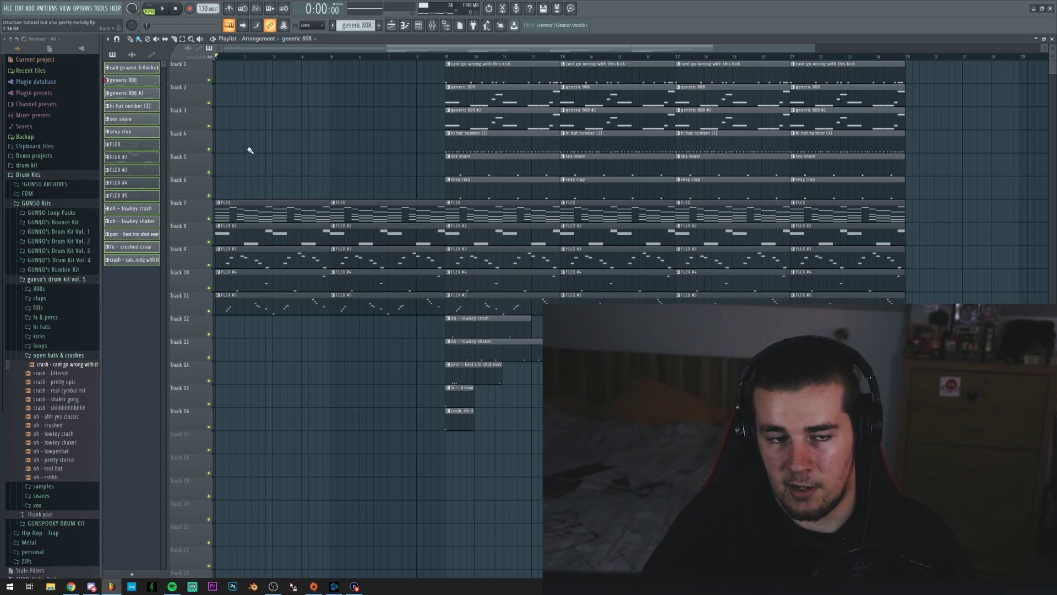
{"action": "right_click", "coordinate": [270, 231]}
{"action": "right_click", "coordinate": [272, 256]}
{"action": "right_click", "coordinate": [273, 281]}
{"action": "right_click", "coordinate": [275, 303]}
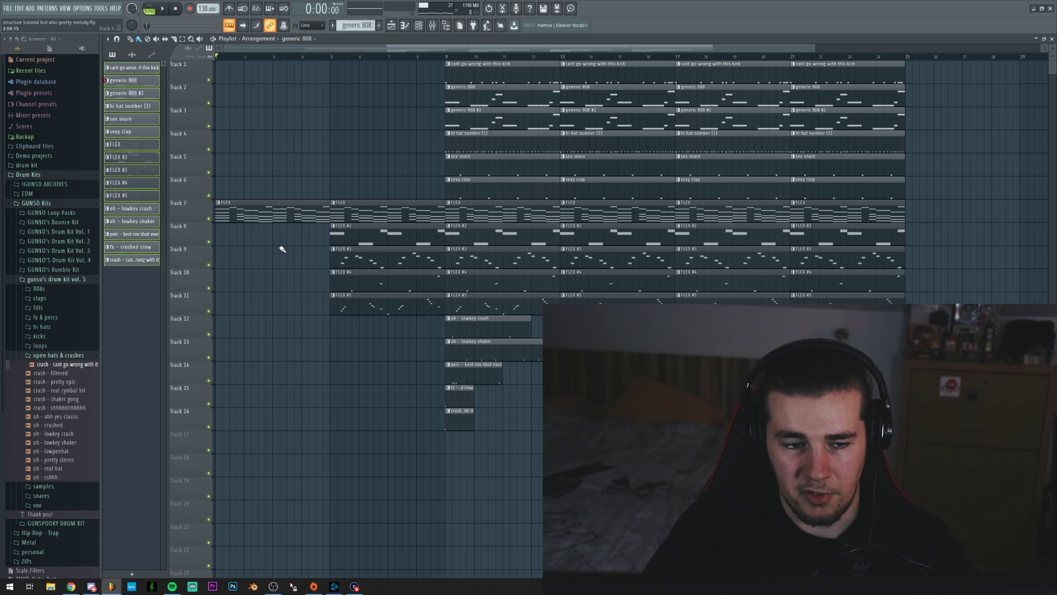
Play the intro and remove the FLEX #5 and FLEX #4 clips from bars 5 to 8
{"action": "left_click", "coordinate": [163, 11]}
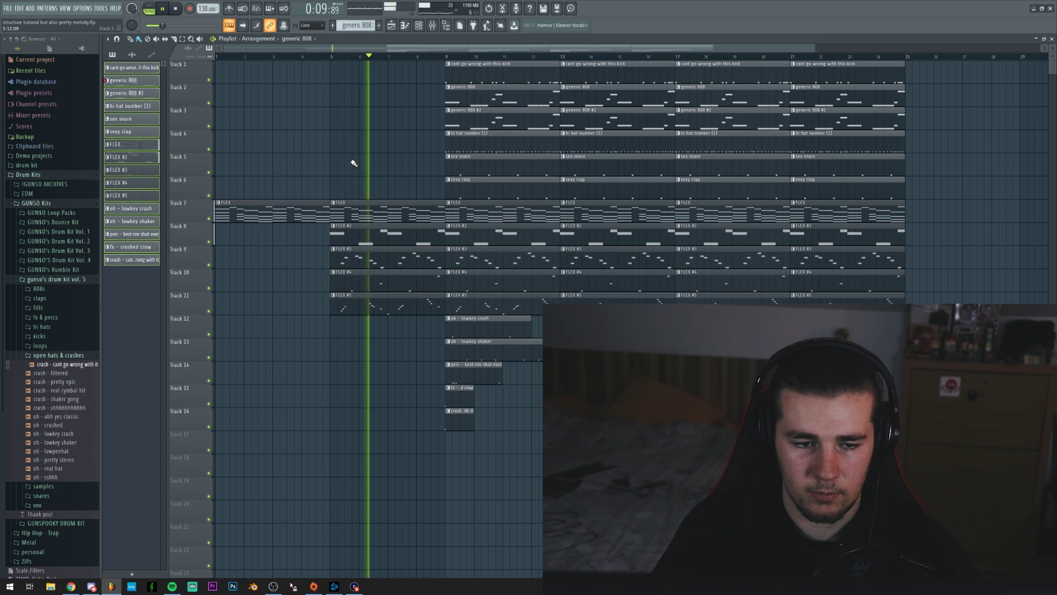
{"action": "key", "text": "space"}
{"action": "right_click", "coordinate": [368, 312]}
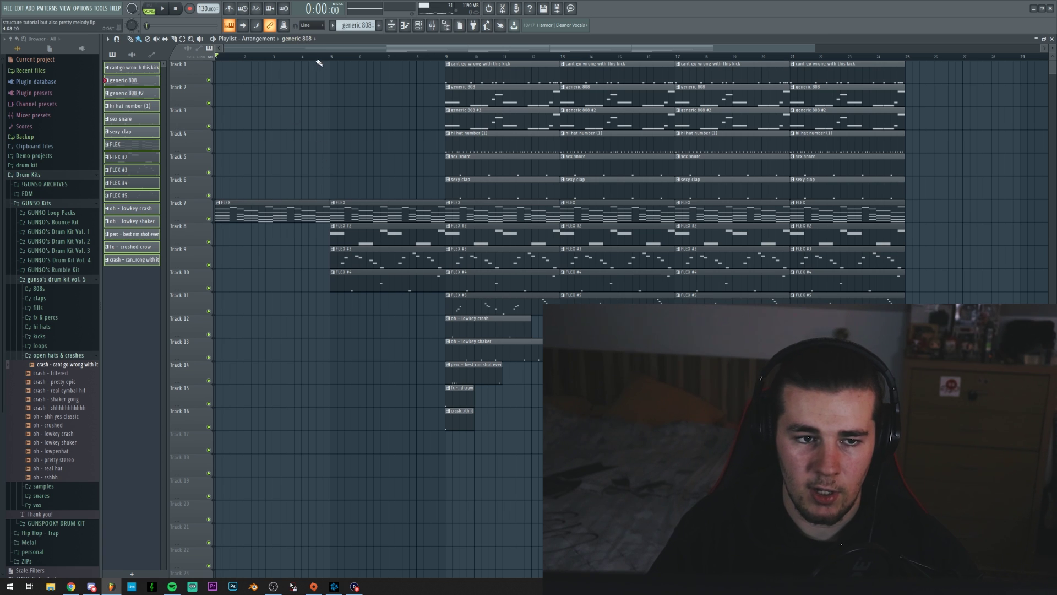
{"action": "scroll", "coordinate": [319, 55], "scroll_direction": "up", "scroll_amount": 4}
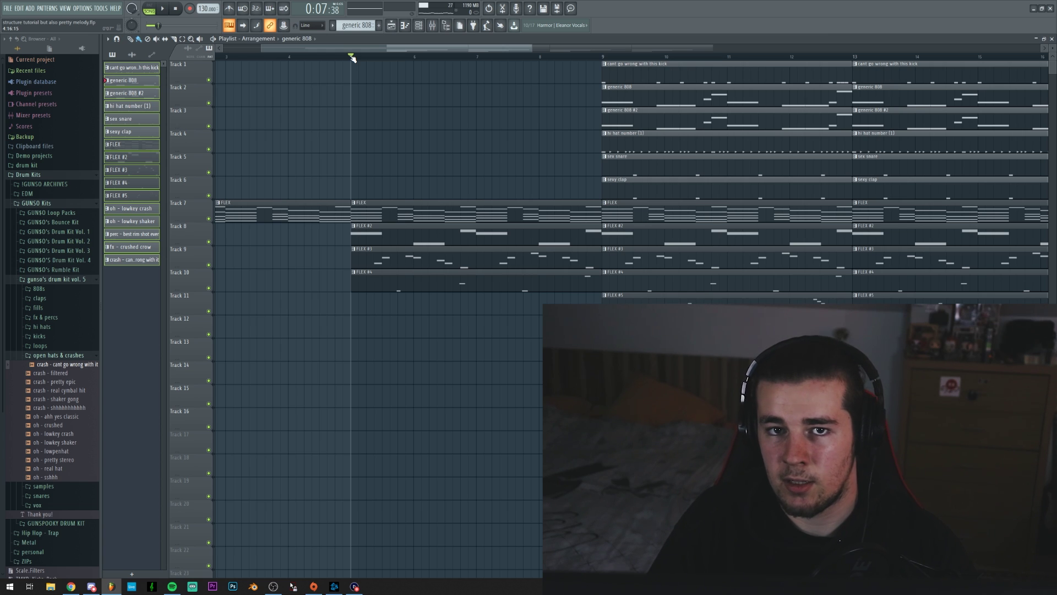
{"action": "key", "text": "space"}
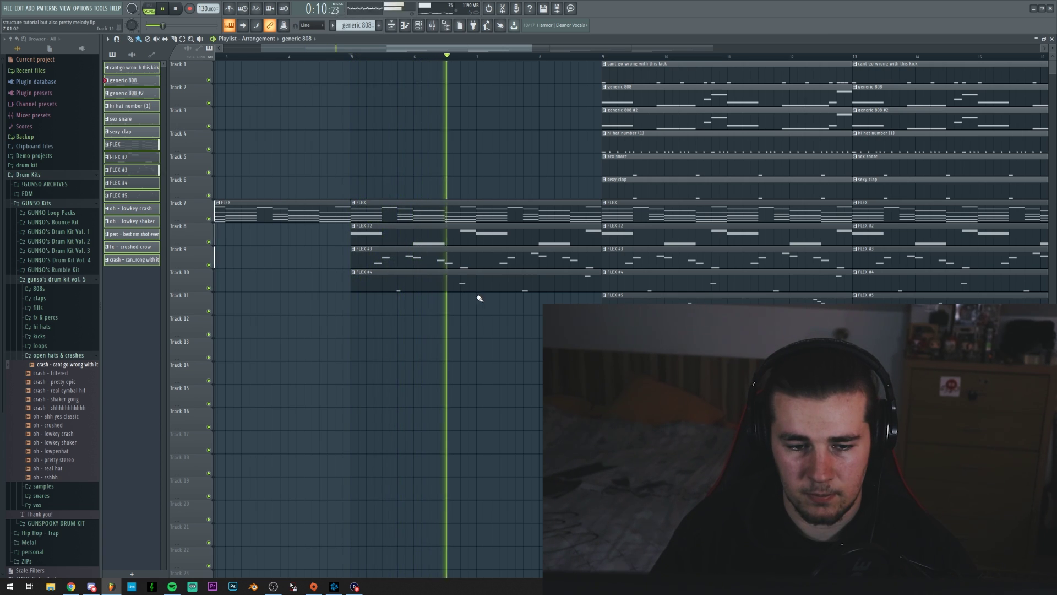
{"action": "key", "text": "space"}
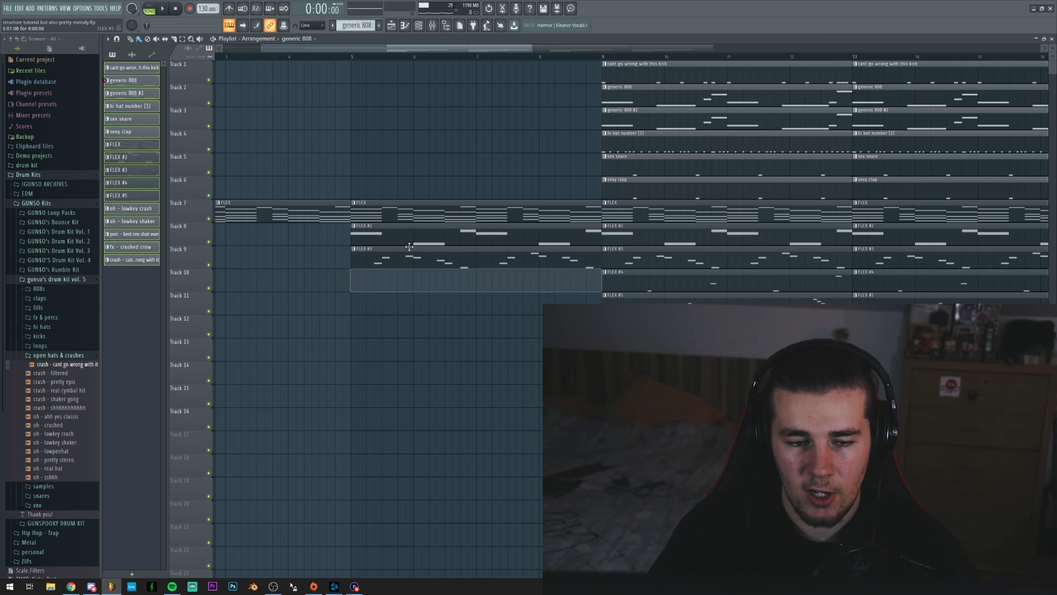
{"action": "scroll", "coordinate": [401, 55], "scroll_direction": "down", "scroll_amount": 3}
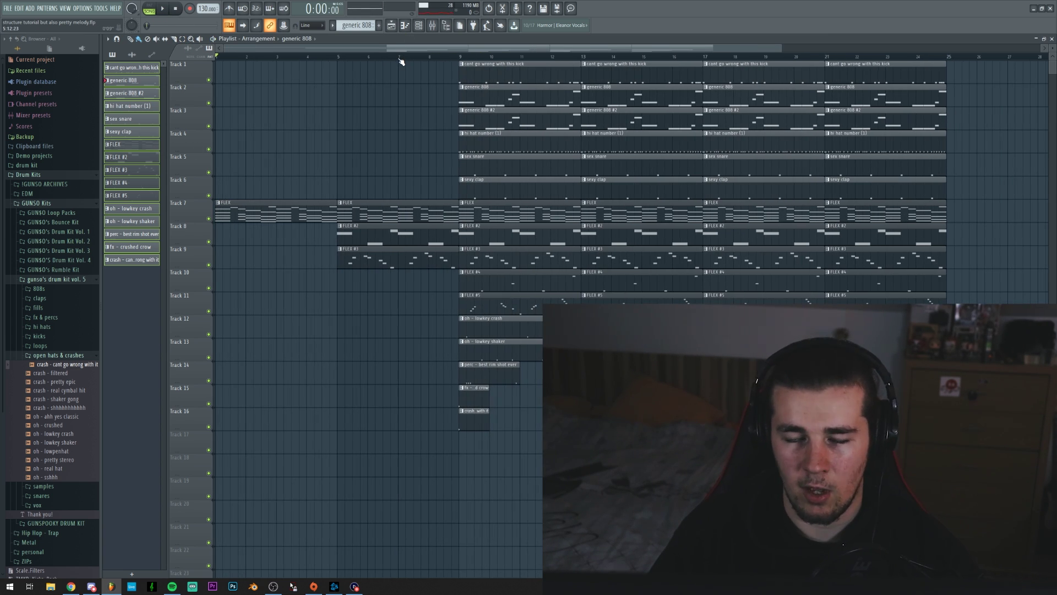
Play the arrangement through the intro into bar 9 to hear how the layers build up, and stop playback
{"action": "scroll", "coordinate": [401, 58], "scroll_direction": "down", "scroll_amount": 2}
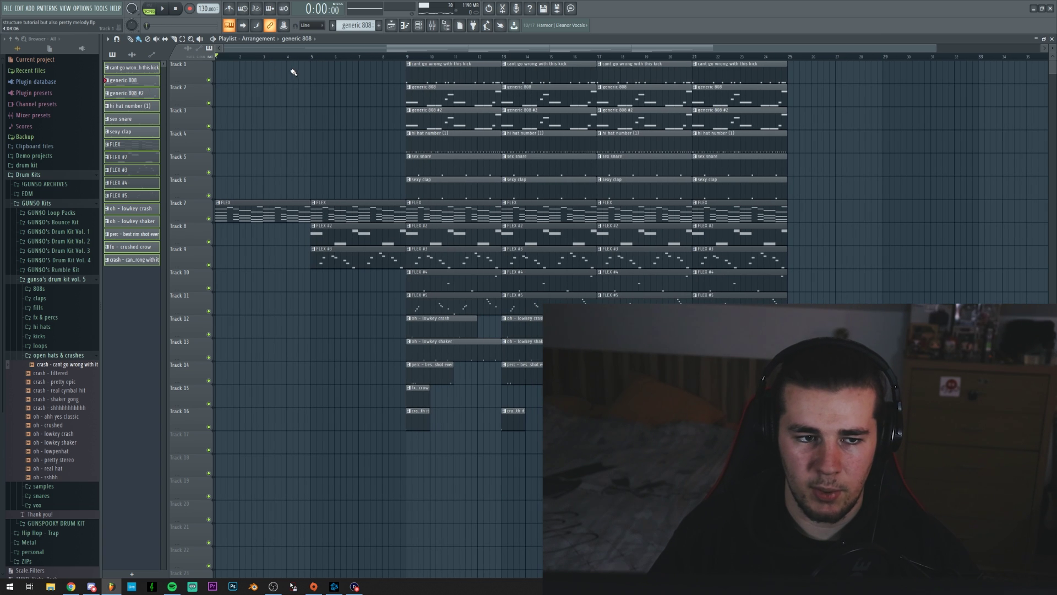
{"action": "scroll", "coordinate": [292, 58], "scroll_direction": "up", "scroll_amount": 3}
{"action": "key", "text": "space"}
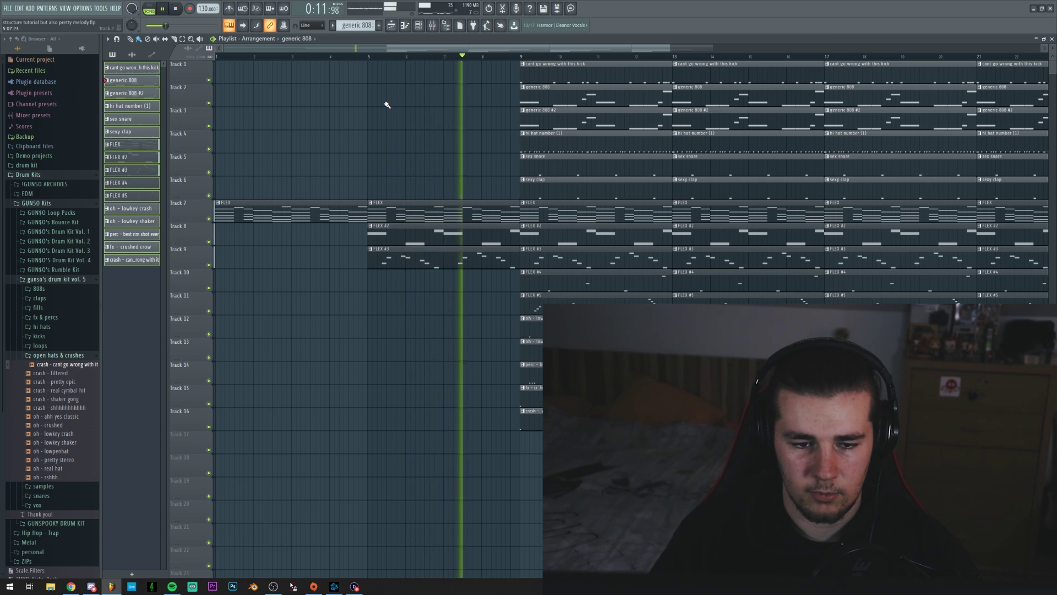
{"action": "scroll", "coordinate": [495, 58], "scroll_direction": "down", "scroll_amount": 2}
{"action": "scroll", "coordinate": [450, 61], "scroll_direction": "up", "scroll_amount": 2}
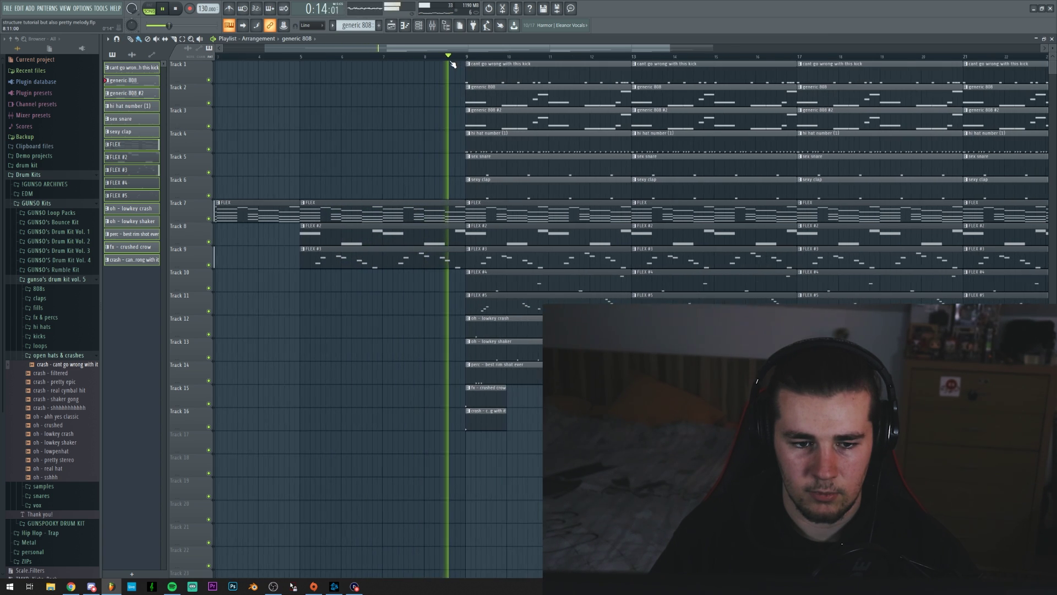
{"action": "scroll", "coordinate": [453, 64], "scroll_direction": "down", "scroll_amount": 3}
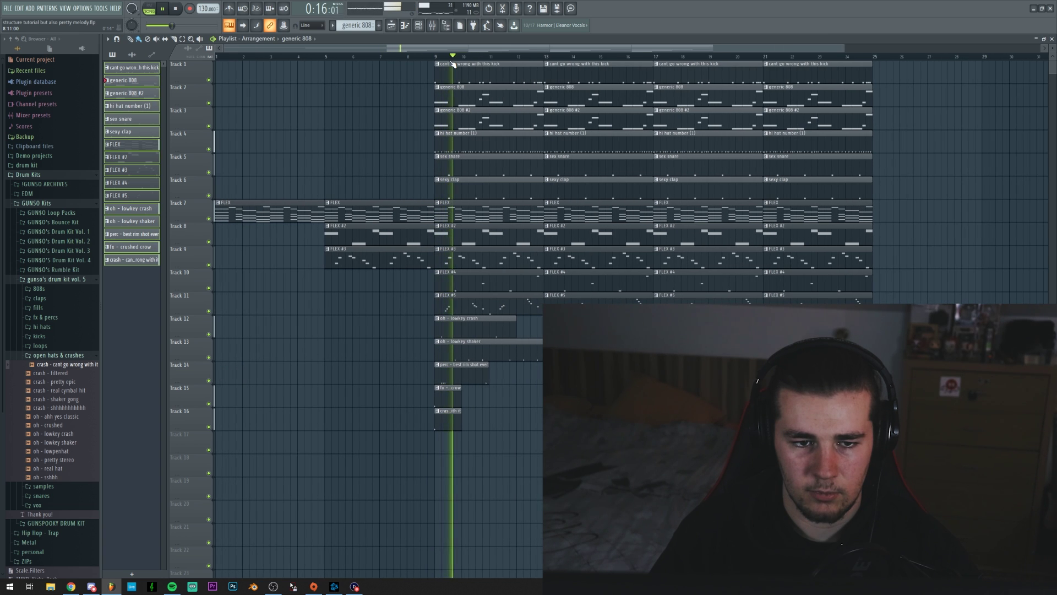
{"action": "scroll", "coordinate": [452, 64], "scroll_direction": "up", "scroll_amount": 3}
{"action": "left_click", "coordinate": [179, 15]}
{"action": "scroll", "coordinate": [383, 54], "scroll_direction": "down", "scroll_amount": 4}
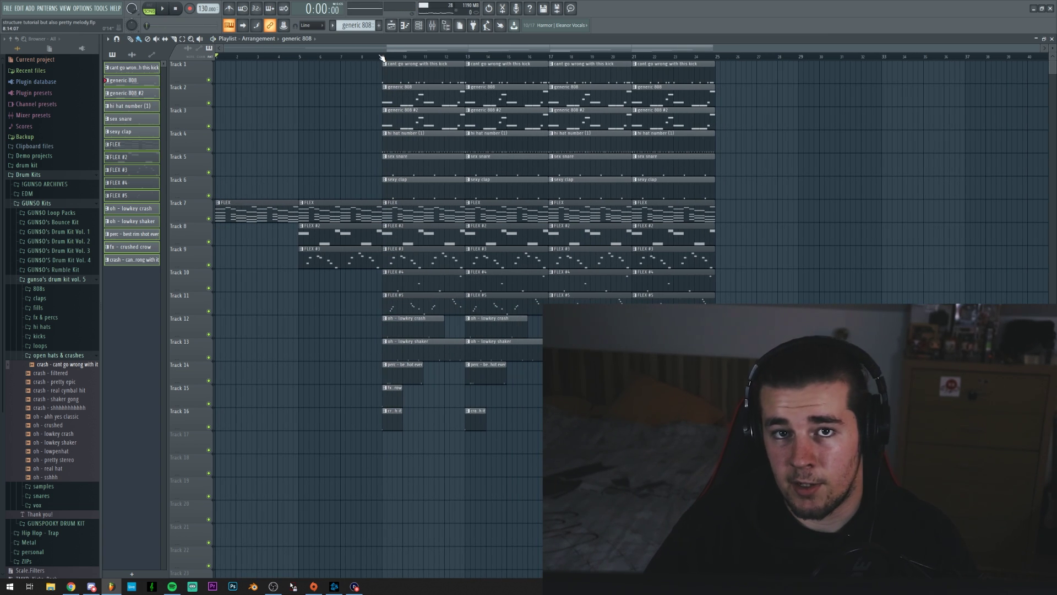
Remove the kick and both generic 808 clips from bars 9 to 16, and the snare and clap clips from bars 9 to 12
{"action": "scroll", "coordinate": [392, 59], "scroll_direction": "up", "scroll_amount": 3}
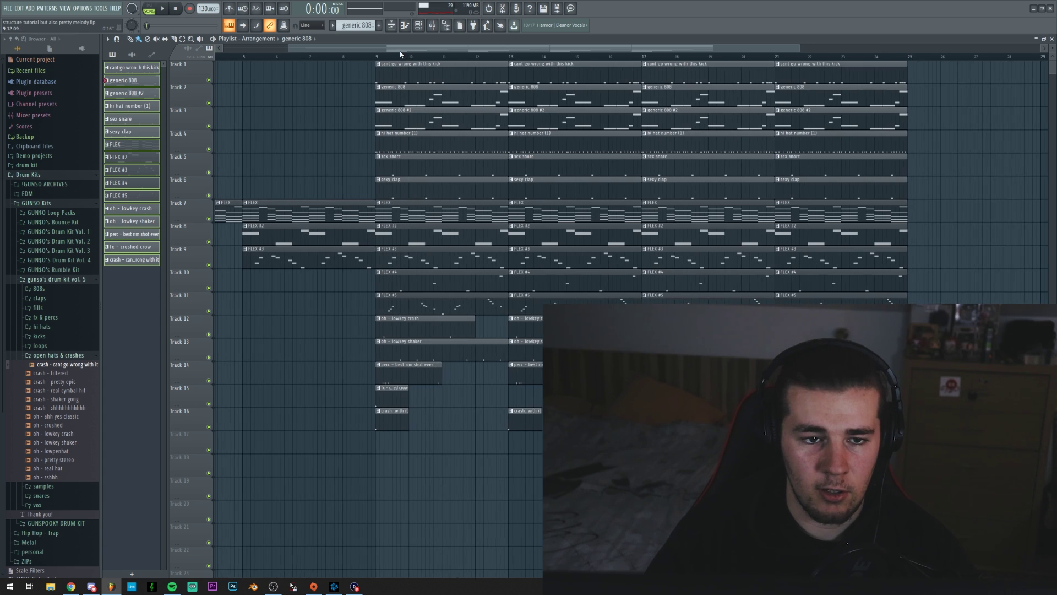
{"action": "right_click", "coordinate": [464, 64]}
{"action": "right_click", "coordinate": [537, 69]}
{"action": "right_click", "coordinate": [496, 94]}
{"action": "right_click", "coordinate": [573, 94]}
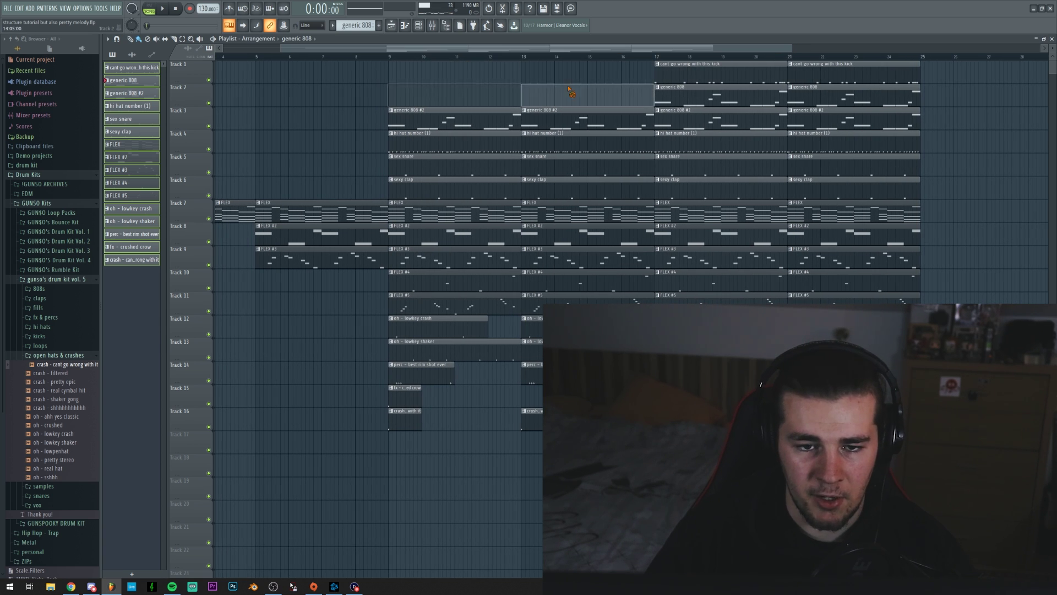
{"action": "right_click", "coordinate": [555, 113]}
{"action": "right_click", "coordinate": [463, 115]}
{"action": "right_click", "coordinate": [451, 165]}
{"action": "right_click", "coordinate": [452, 189]}
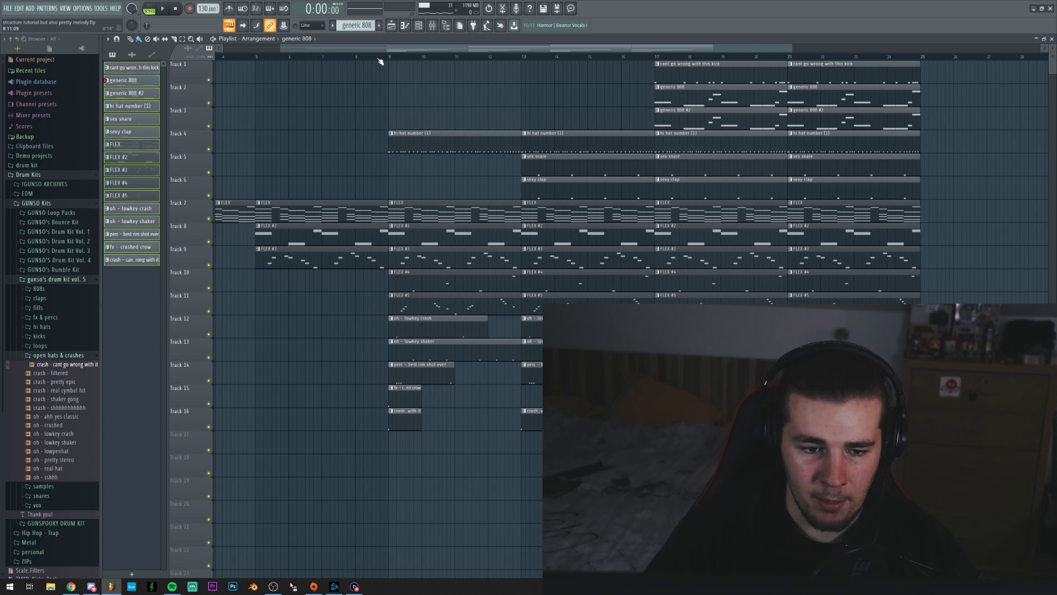
Remove the FLEX #5 clips from bars 9 to 16, and the crash and crushed crow fx clips at bar 9
{"action": "scroll", "coordinate": [380, 61], "scroll_direction": "down", "scroll_amount": 1}
{"action": "right_click", "coordinate": [460, 309]}
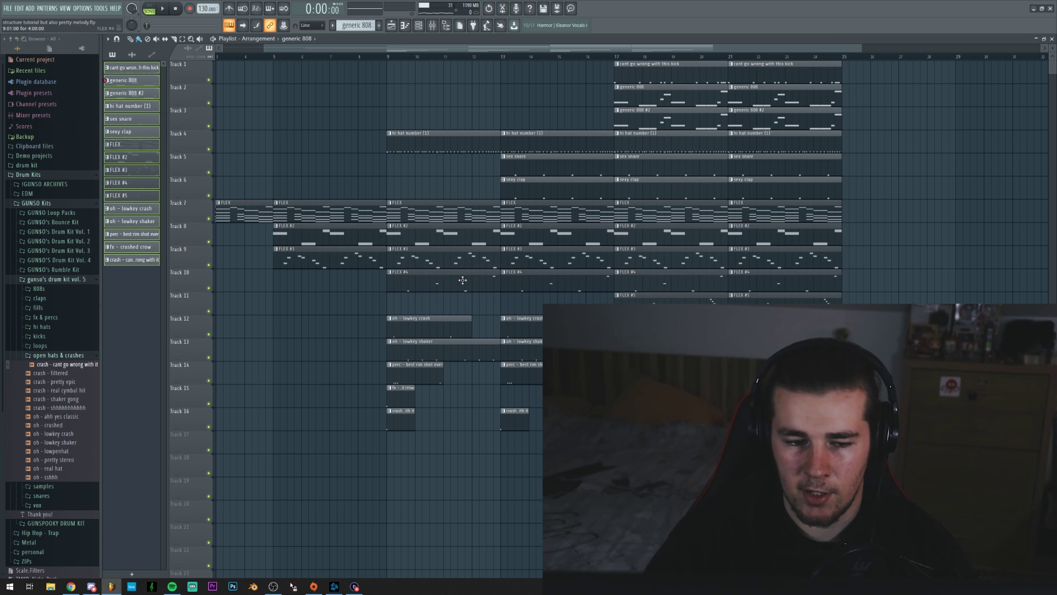
{"action": "scroll", "coordinate": [423, 305], "scroll_direction": "down", "scroll_amount": 1}
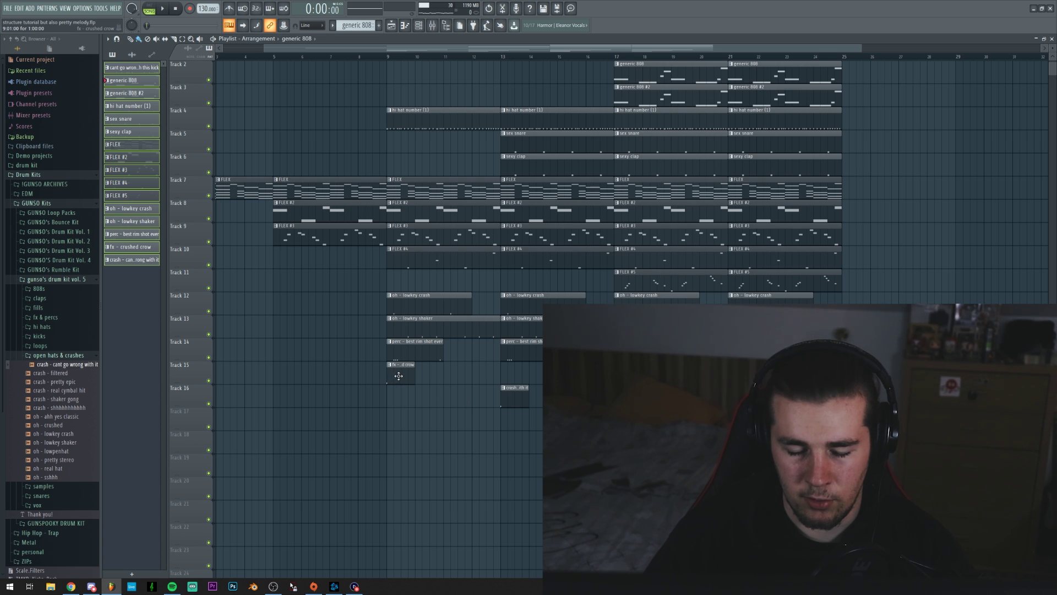
{"action": "scroll", "coordinate": [404, 377], "scroll_direction": "up", "scroll_amount": 1}
{"action": "scroll", "coordinate": [504, 57], "scroll_direction": "down", "scroll_amount": 2}
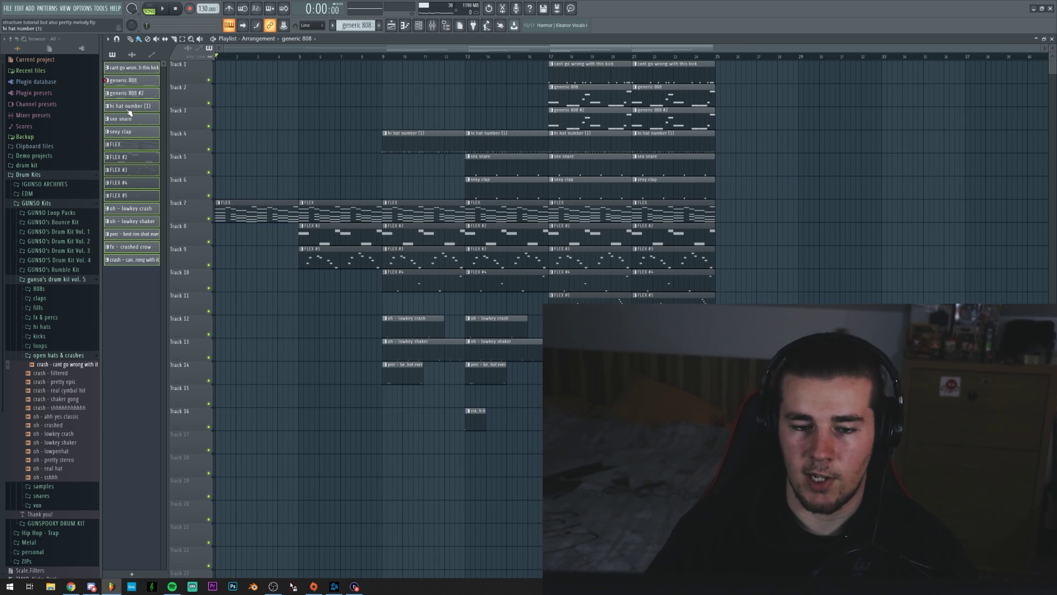
Play the arrangement and remove the best rim shot perc clips on Track 14 from bars 9 to 16
{"action": "key", "text": "space"}
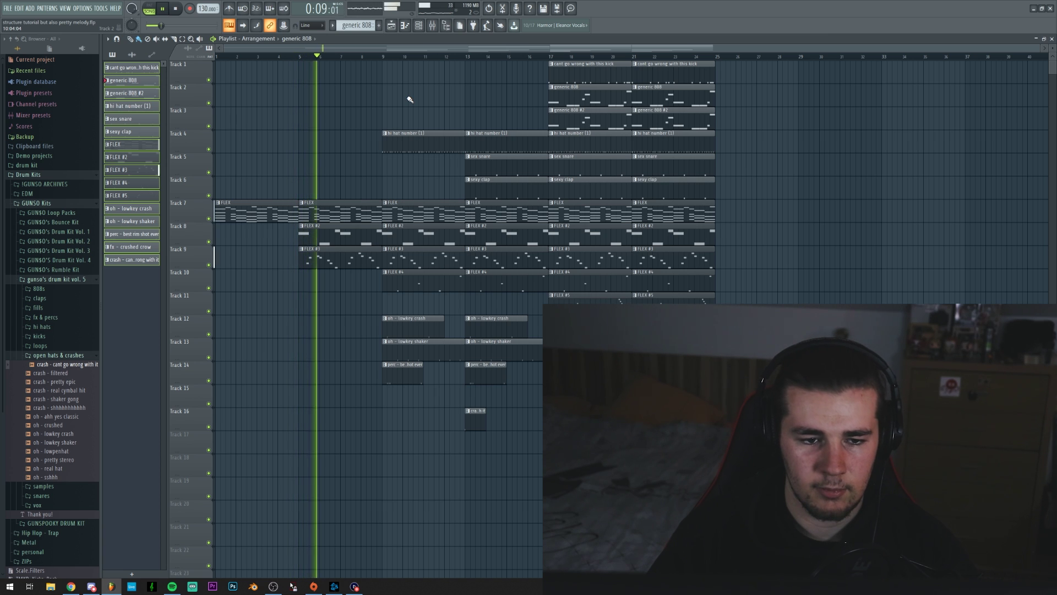
{"action": "scroll", "coordinate": [384, 61], "scroll_direction": "up", "scroll_amount": 2}
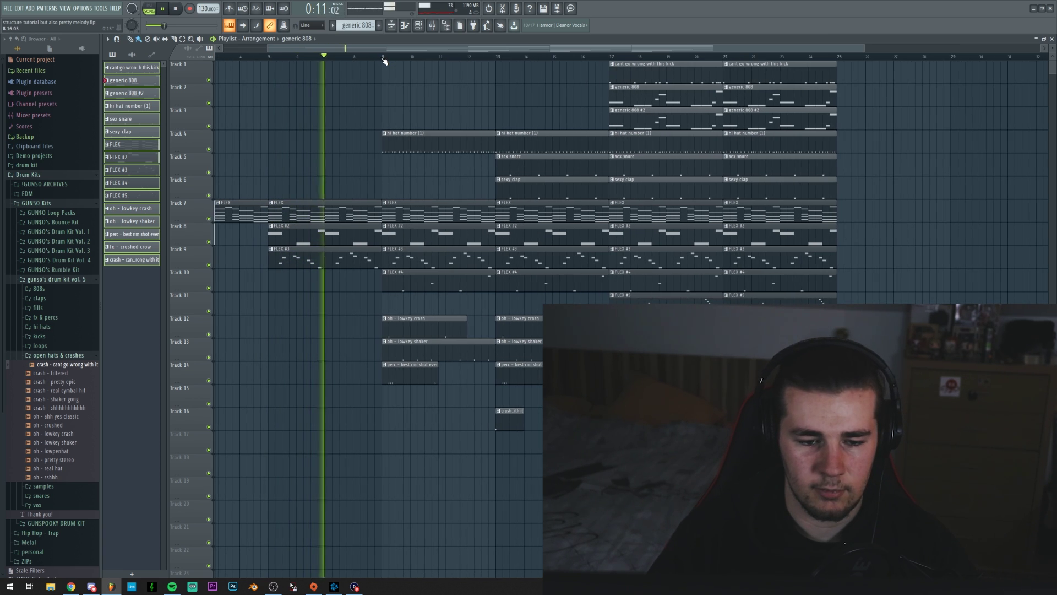
{"action": "right_click", "coordinate": [406, 382]}
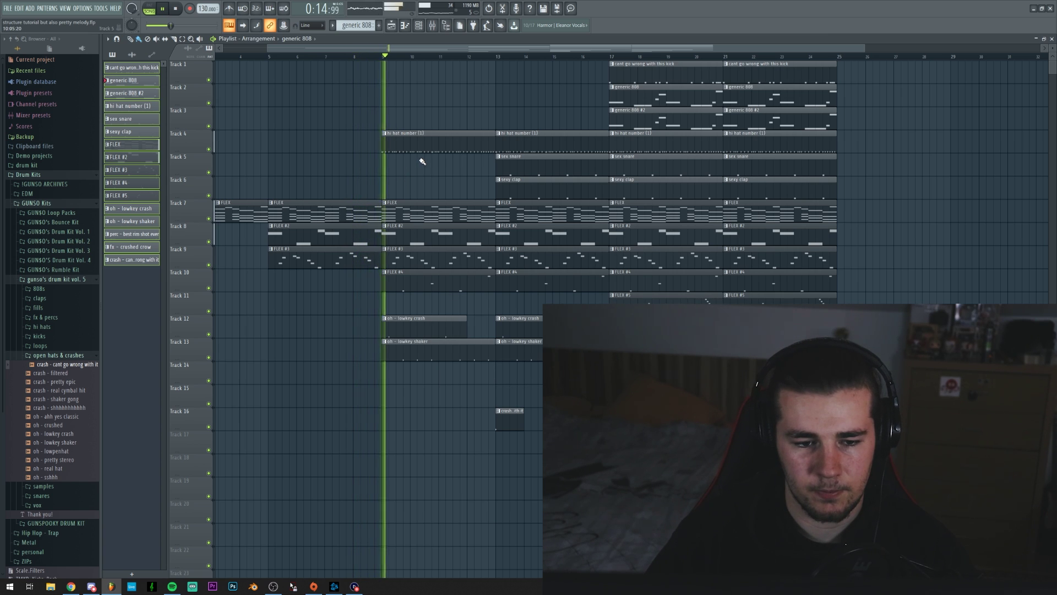
{"action": "scroll", "coordinate": [474, 56], "scroll_direction": "down", "scroll_amount": 2}
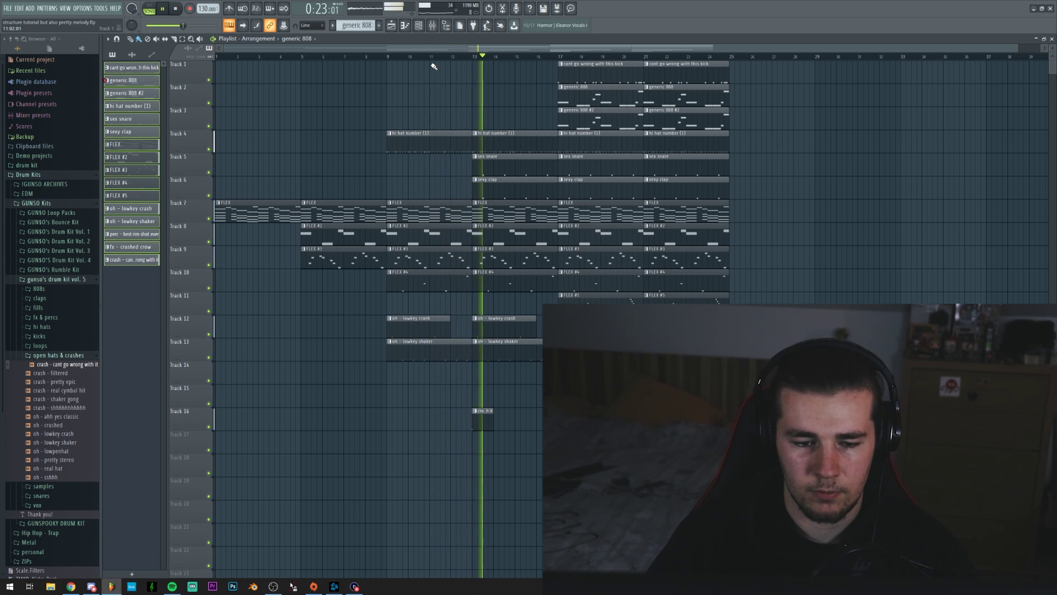
{"action": "scroll", "coordinate": [476, 58], "scroll_direction": "down", "scroll_amount": 1}
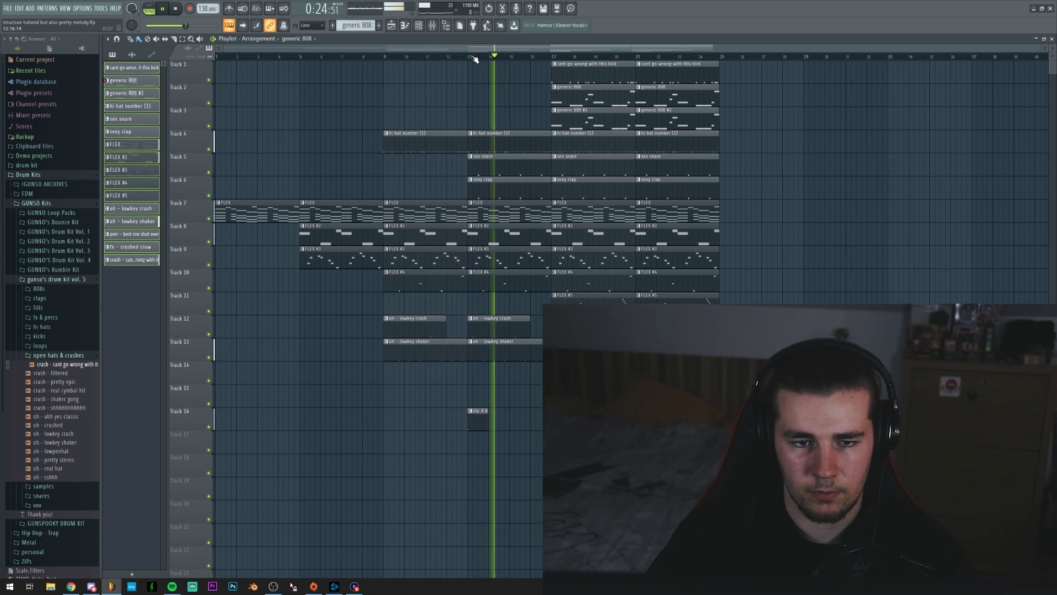
Try the section from bar 13 without its sex snare clip, and stop playback
{"action": "right_click", "coordinate": [513, 171]}
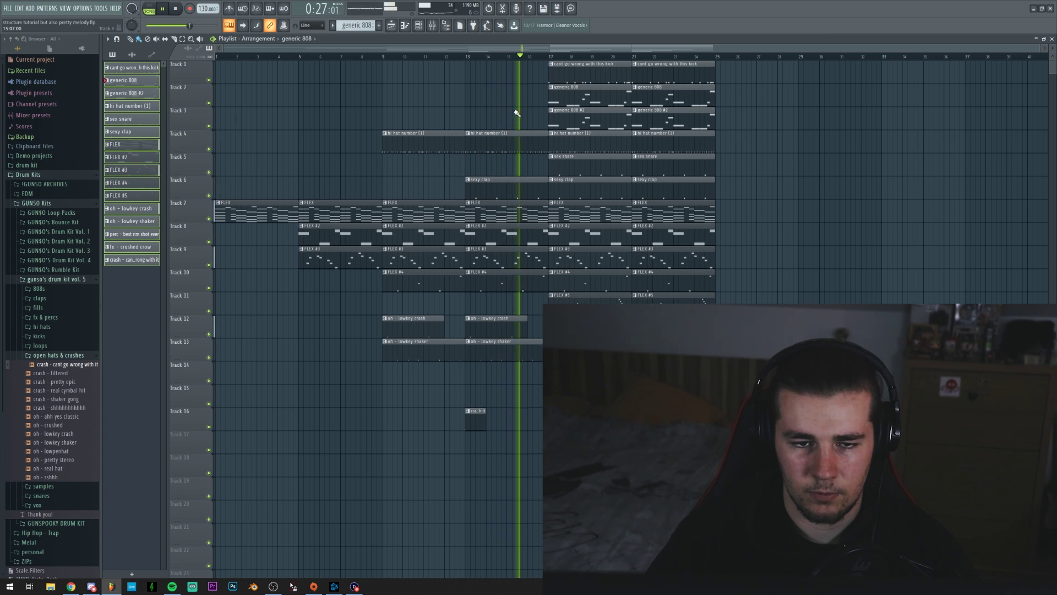
{"action": "key", "text": "ctrl+z"}
{"action": "left_click", "coordinate": [175, 9]}
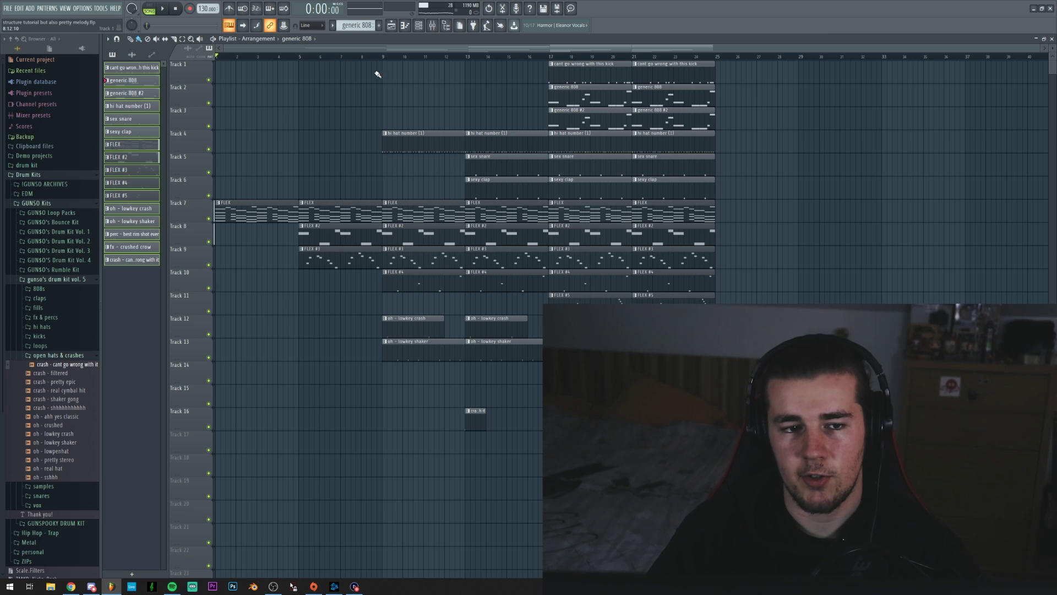
Lower the SNARE & CLAP mixer track's volume to about -4.4 dB while playing from bar 13
{"action": "left_click", "coordinate": [436, 27]}
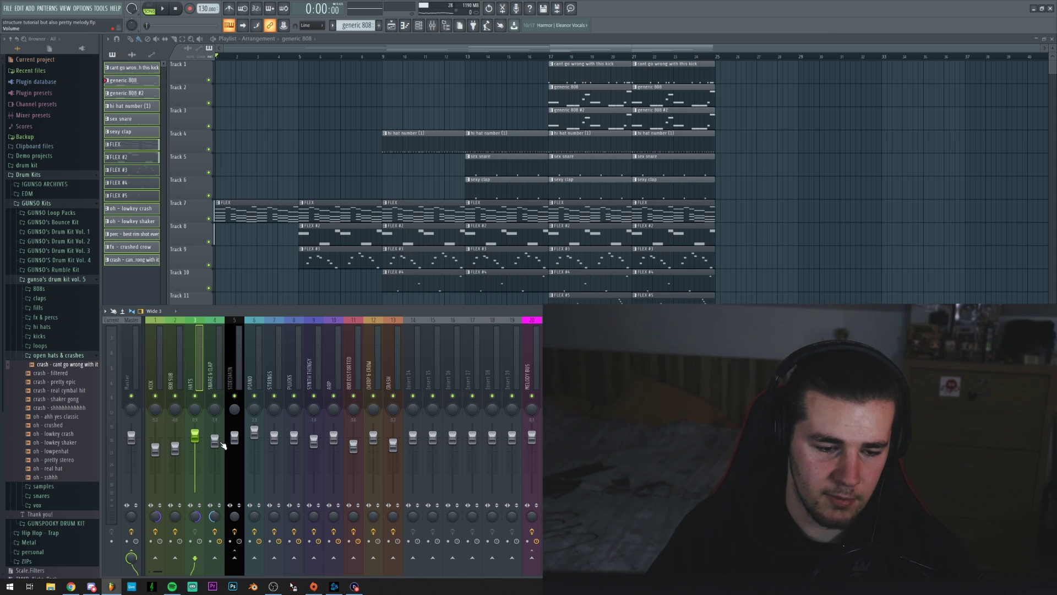
{"action": "left_click", "coordinate": [465, 57]}
{"action": "key", "text": "space"}
{"action": "left_click", "coordinate": [432, 26]}
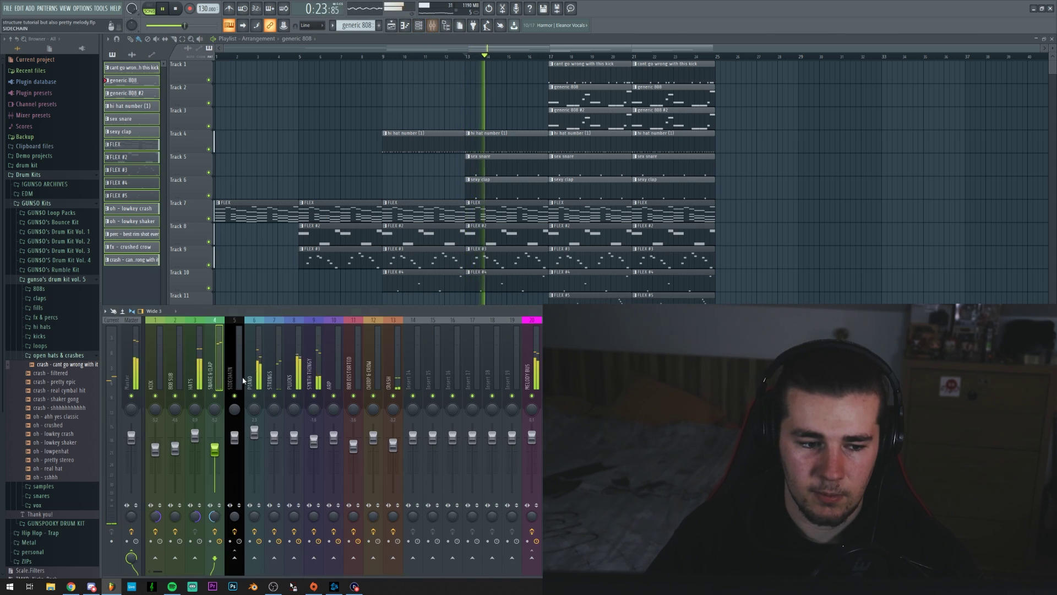
{"action": "left_click_drag", "start_coordinate": [215, 455], "coordinate": [215, 453]}
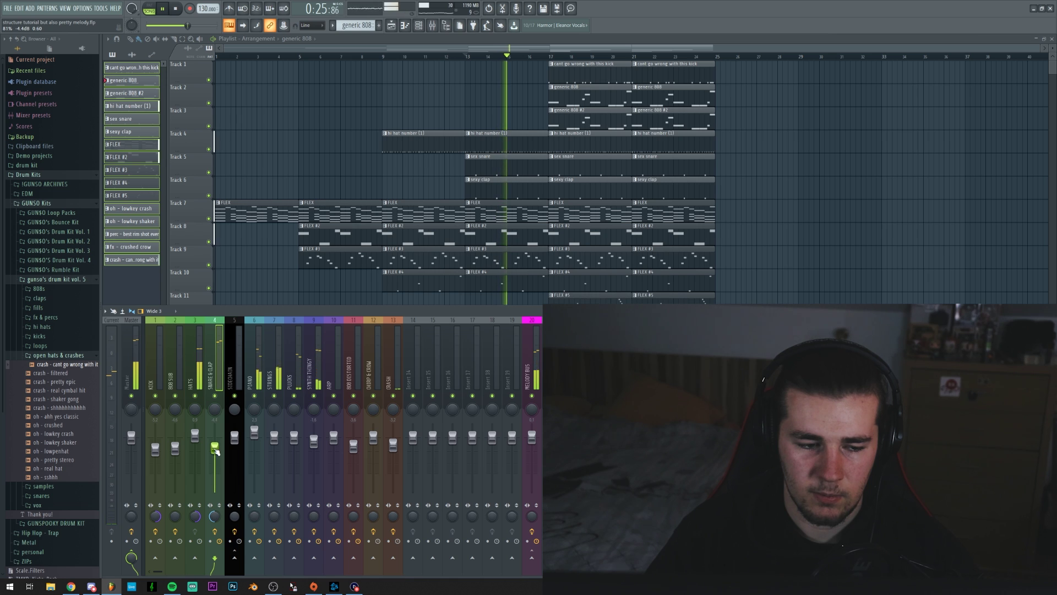
Lower the SYNTH THINGY mixer track's volume slightly while playing the arrangement from bar 13, and stop playback
{"action": "scroll", "coordinate": [352, 262], "scroll_direction": "down", "scroll_amount": 1}
{"action": "key", "text": "space"}
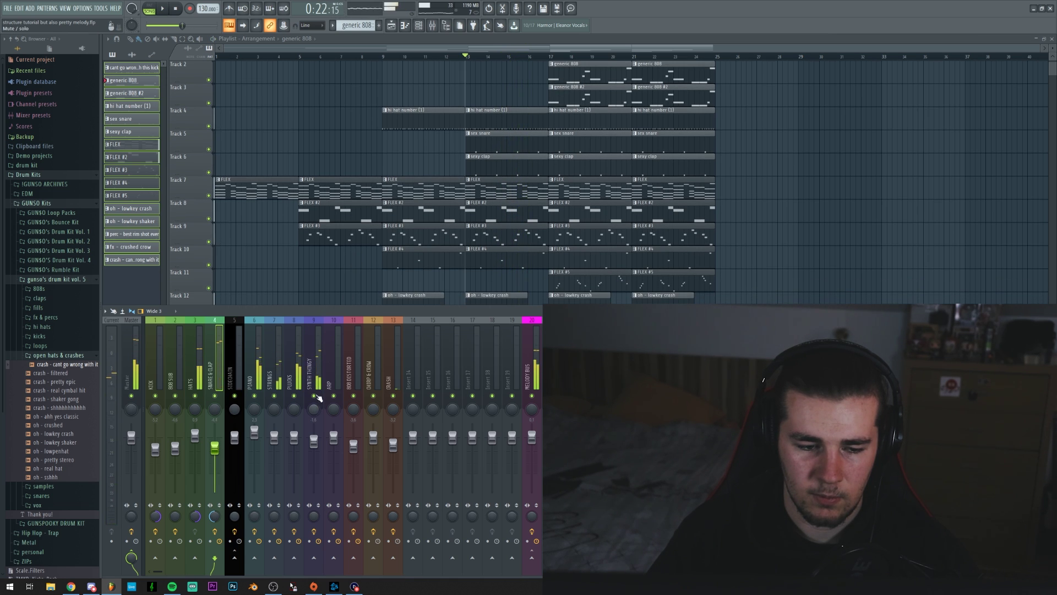
{"action": "left_click", "coordinate": [318, 387]}
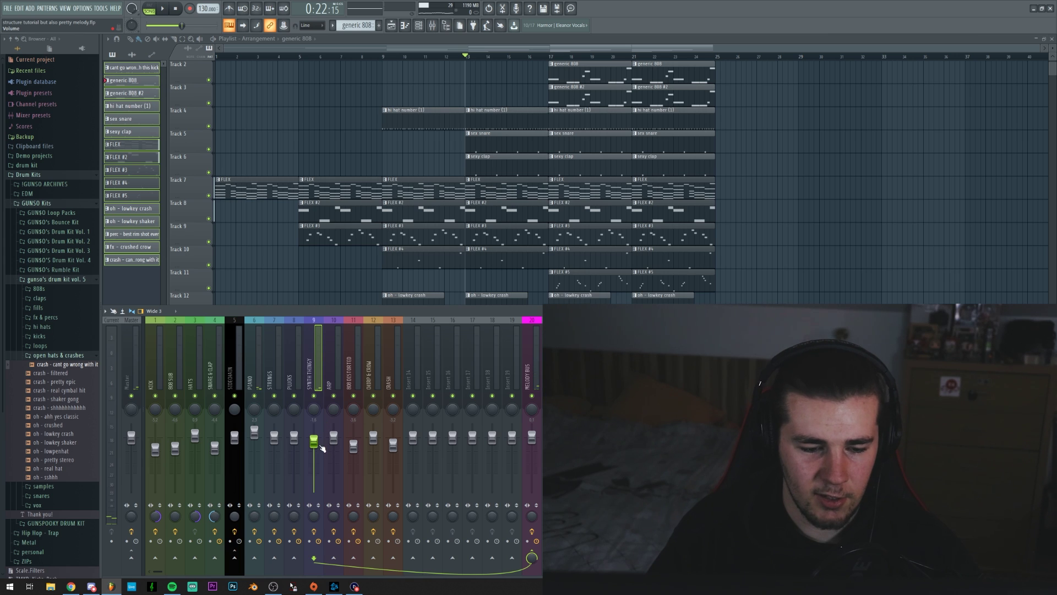
{"action": "key", "text": "space"}
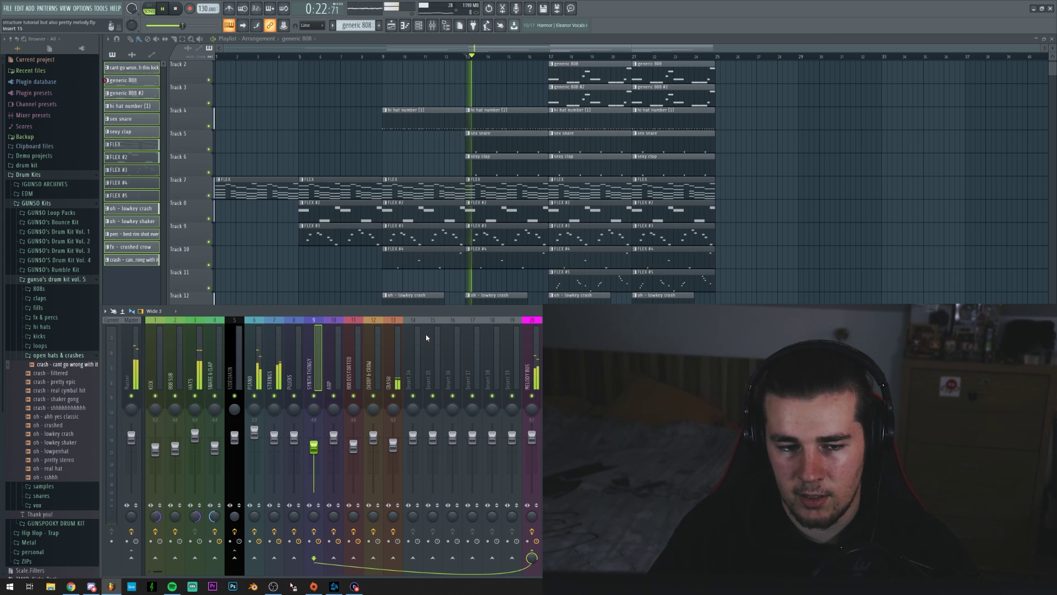
{"action": "left_click_drag", "start_coordinate": [315, 448], "coordinate": [316, 447]}
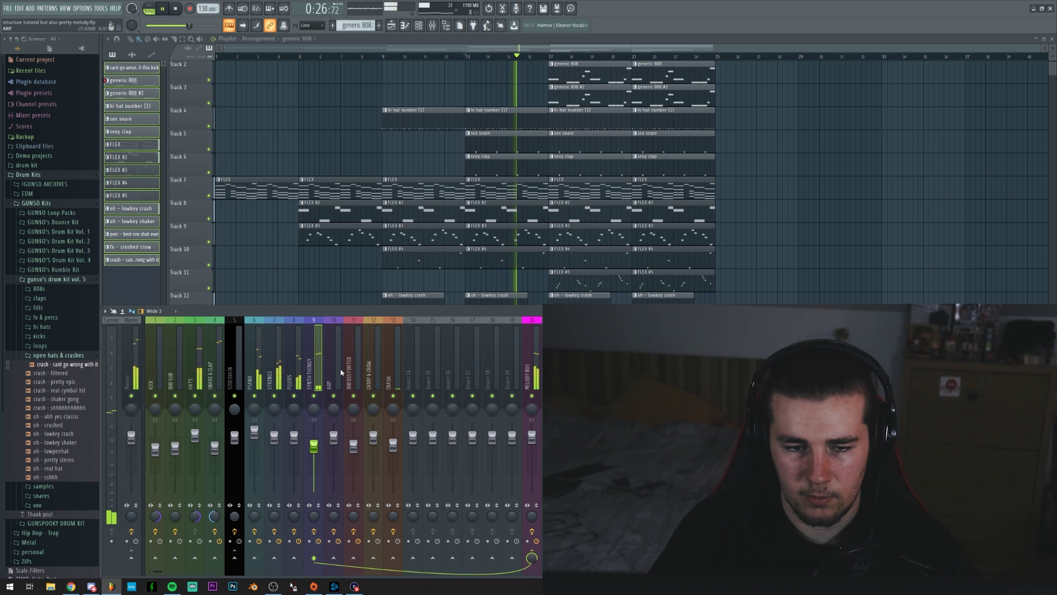
{"action": "scroll", "coordinate": [359, 253], "scroll_direction": "down", "scroll_amount": 5}
{"action": "key", "text": "space"}
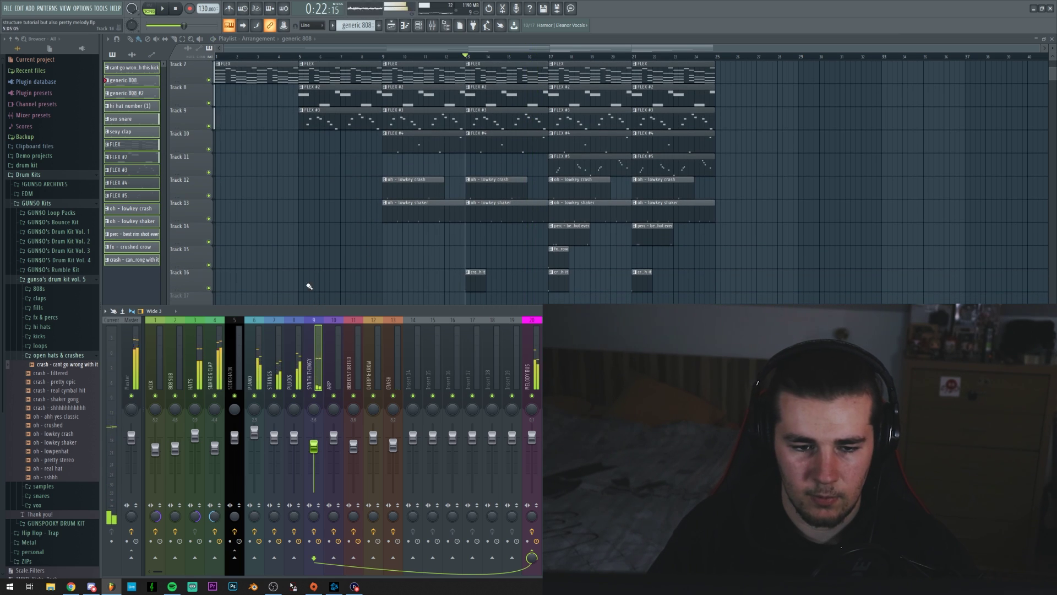
Examine the oh - lowkey shaker pattern's notes in the piano roll and play the pattern on its own
{"action": "left_click", "coordinate": [420, 27]}
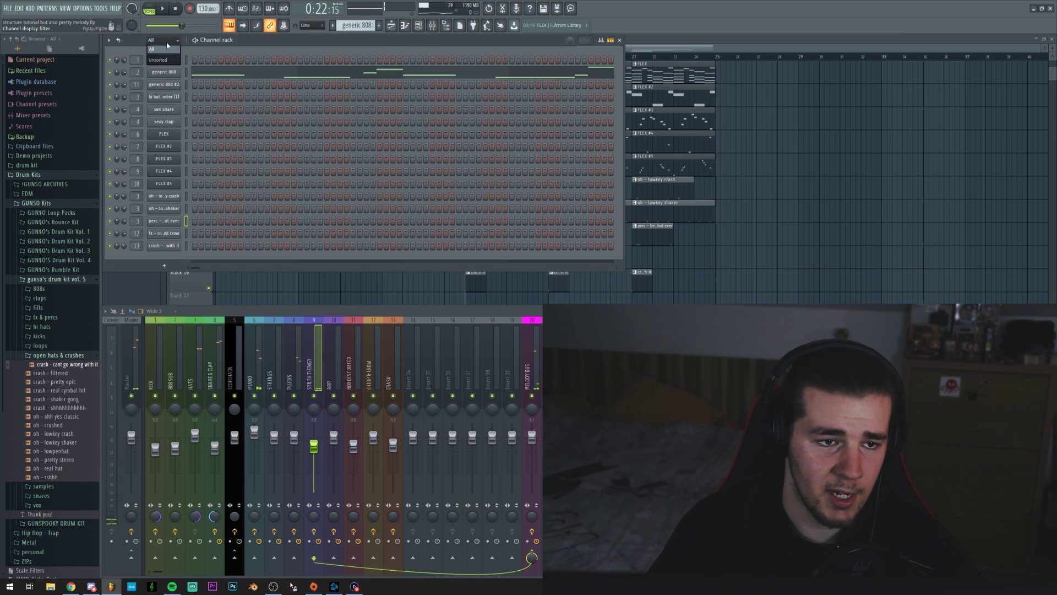
{"action": "left_click", "coordinate": [167, 47]}
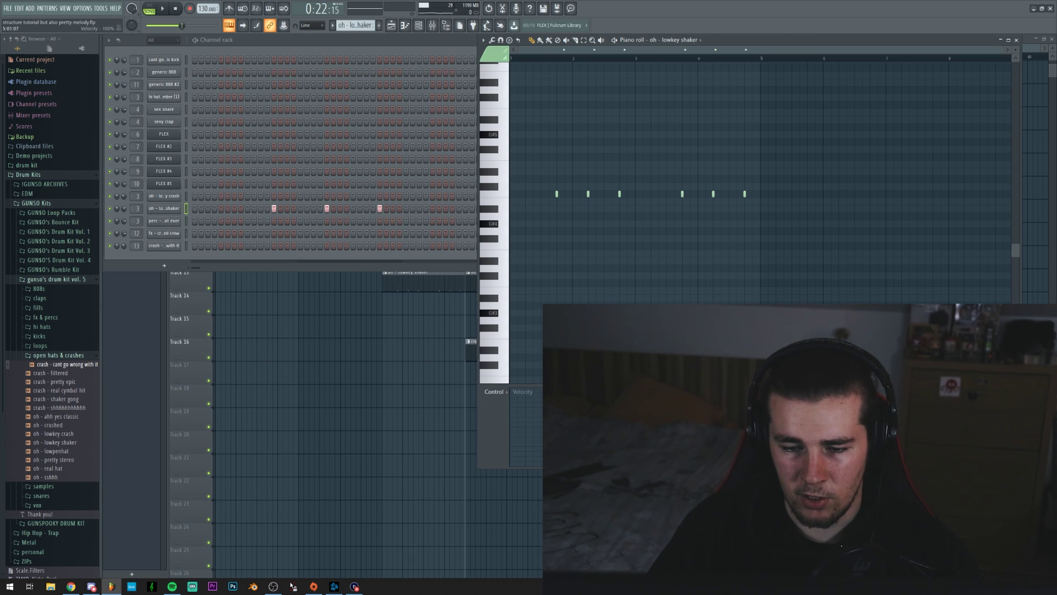
{"action": "key", "text": "space"}
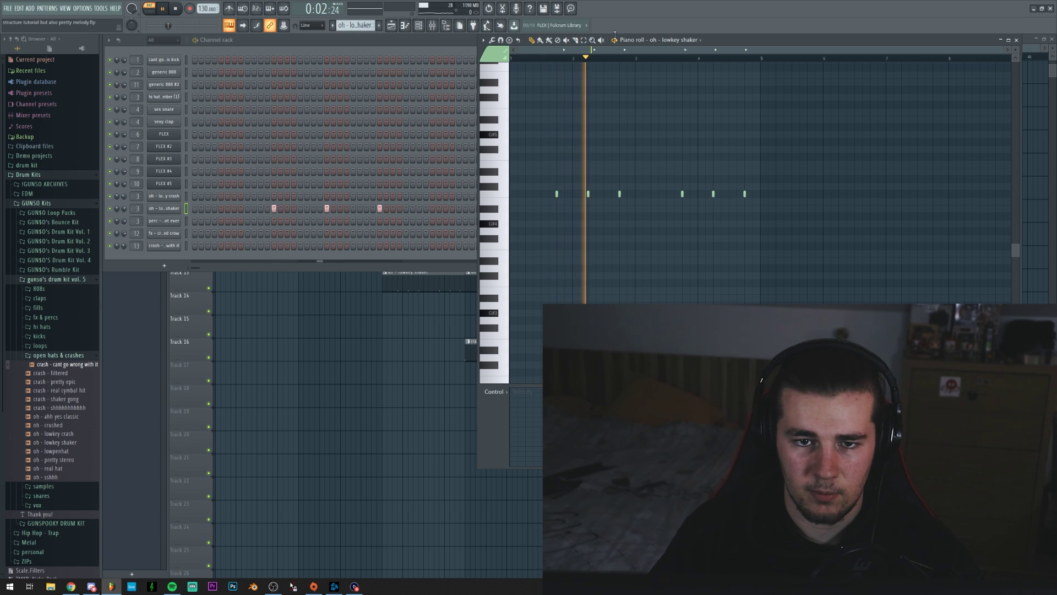
{"action": "key", "text": "space"}
Make the hi hat clip at bar 9 on Track 4 unique and open its pattern in the piano roll
{"action": "left_click", "coordinate": [395, 327]}
{"action": "right_click", "coordinate": [394, 327]}
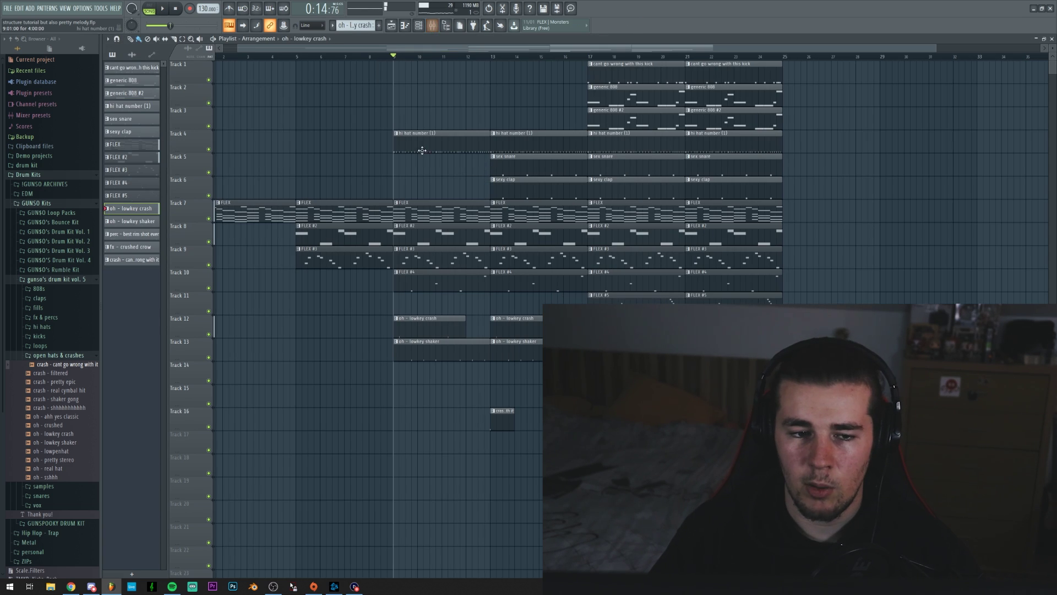
{"action": "right_click", "coordinate": [398, 139]}
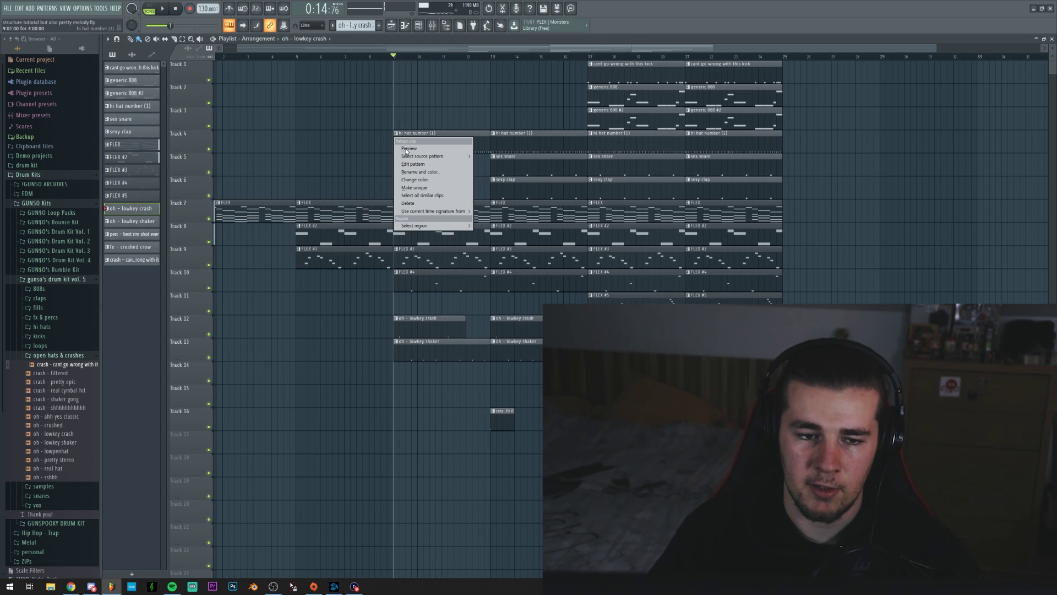
{"action": "left_click", "coordinate": [425, 188]}
{"action": "double_click", "coordinate": [434, 150]}
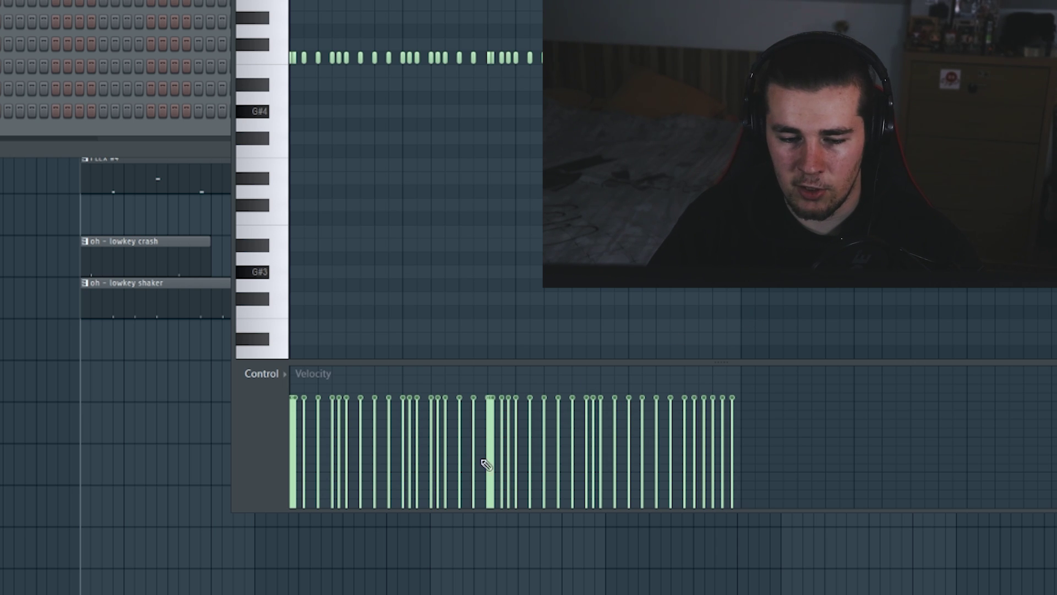
Ramp the unique hi hat pattern's note velocities so they rise steadily from low at the start to nearly full at the end
{"action": "left_click_drag", "start_coordinate": [749, 397], "coordinate": [275, 486]}
{"action": "key", "text": "ctrl+z"}
{"action": "mouse_move", "coordinate": [739, 392]}
{"action": "left_mouse_down"}
{"action": "mouse_move", "coordinate": [520, 444]}
{"action": "mouse_move", "coordinate": [270, 480]}
{"action": "left_mouse_up"}
{"action": "key", "text": "ctrl+z"}
{"action": "left_click_drag", "start_coordinate": [736, 403], "coordinate": [226, 499]}
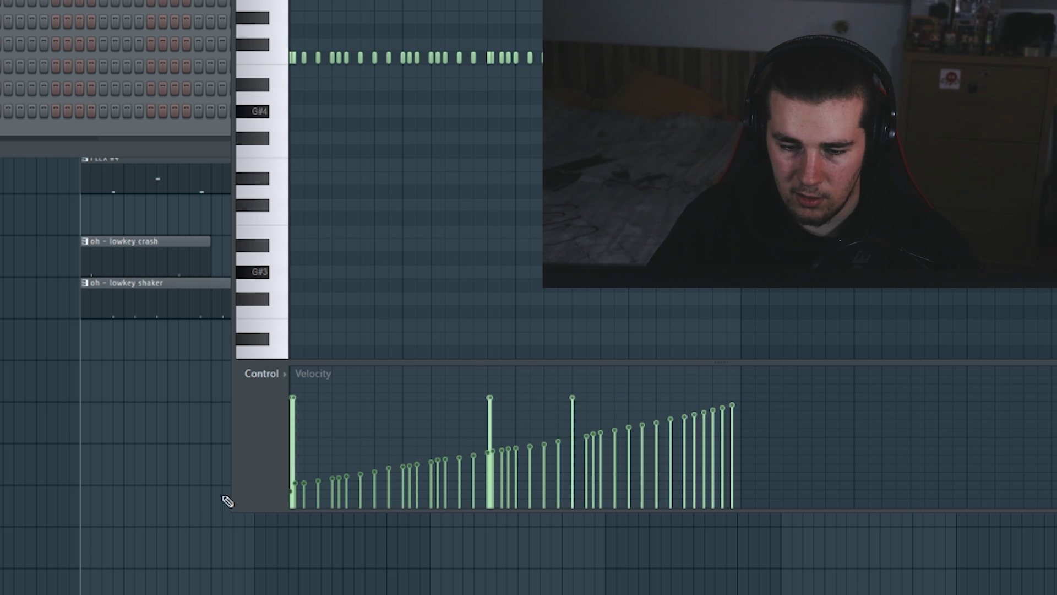
Play the arrangement from bar 9 to check the rising hi hats
{"action": "key", "text": "space"}
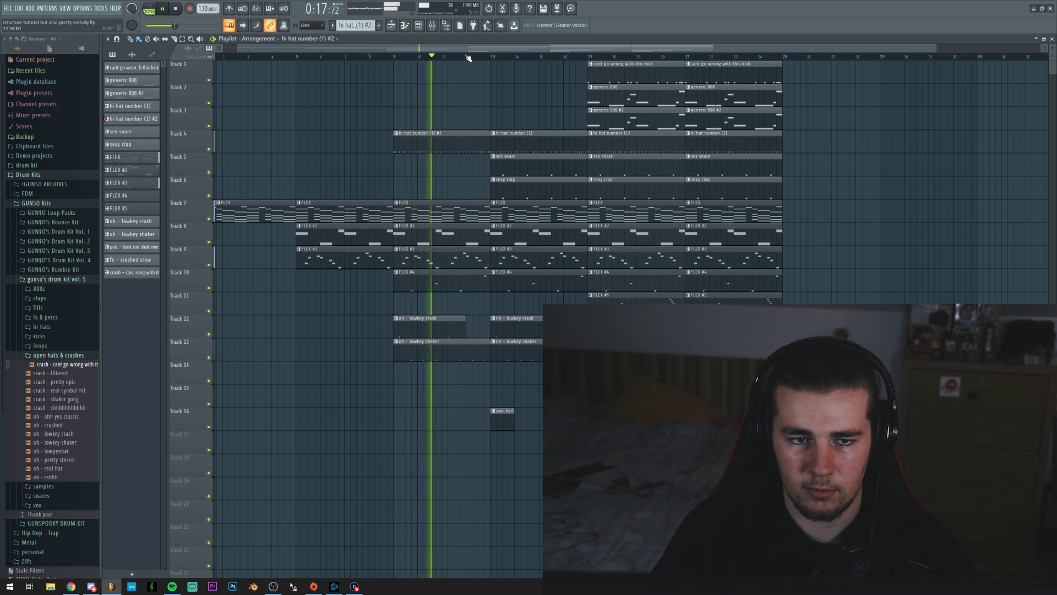
{"action": "scroll", "coordinate": [468, 55], "scroll_direction": "up", "scroll_amount": 2}
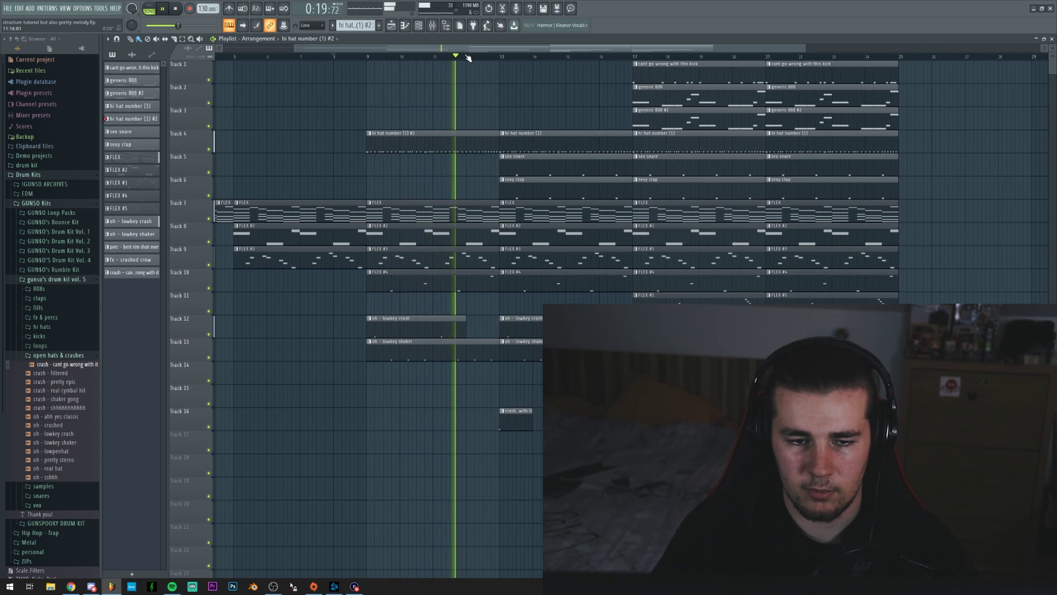
{"action": "scroll", "coordinate": [468, 56], "scroll_direction": "down", "scroll_amount": 1}
{"action": "scroll", "coordinate": [503, 57], "scroll_direction": "up", "scroll_amount": 1}
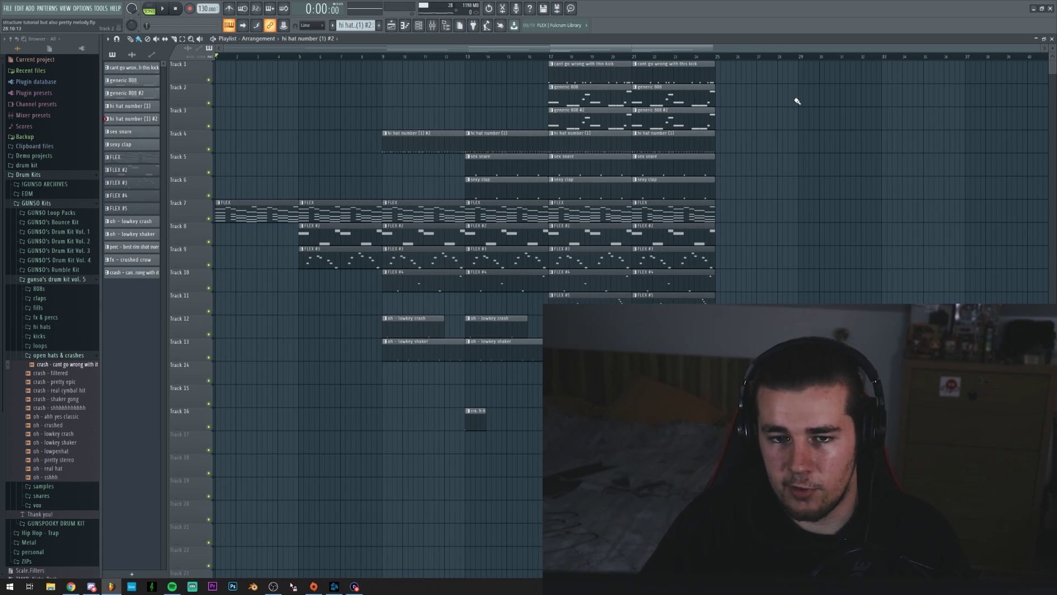
Duplicate all clips of the drop from bars 17 to 24 into bars 25 to 32
{"action": "left_click_drag", "start_coordinate": [739, 77], "coordinate": [560, 436]}
{"action": "key", "text": "ctrl+b"}
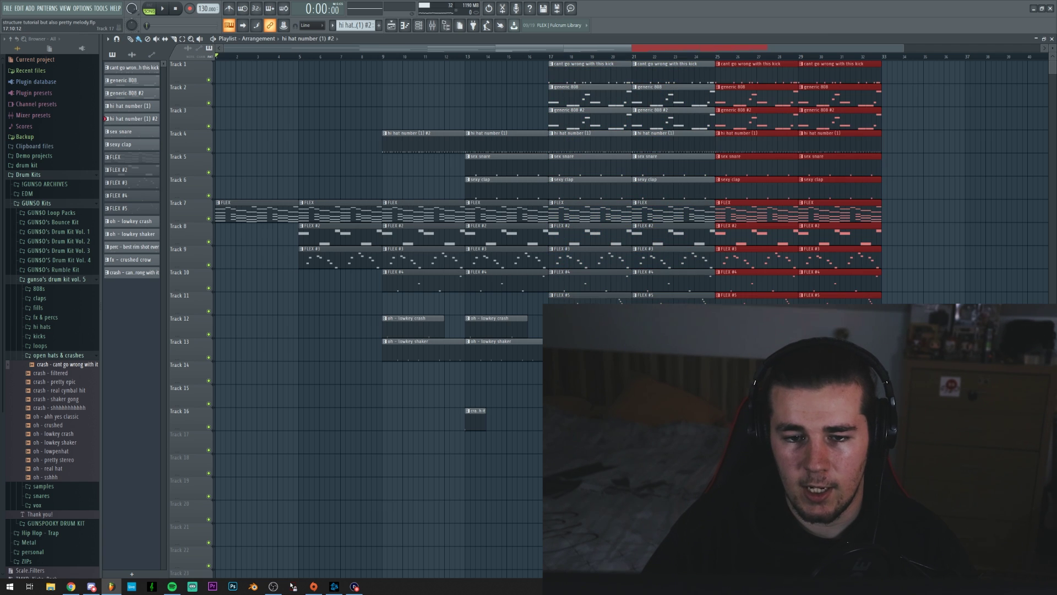
Trim two bars off the start of the kick clip at bar 25 so the kick enters at bar 27
{"action": "scroll", "coordinate": [722, 58], "scroll_direction": "down", "scroll_amount": 2}
{"action": "scroll", "coordinate": [722, 58], "scroll_direction": "down", "scroll_amount": 1}
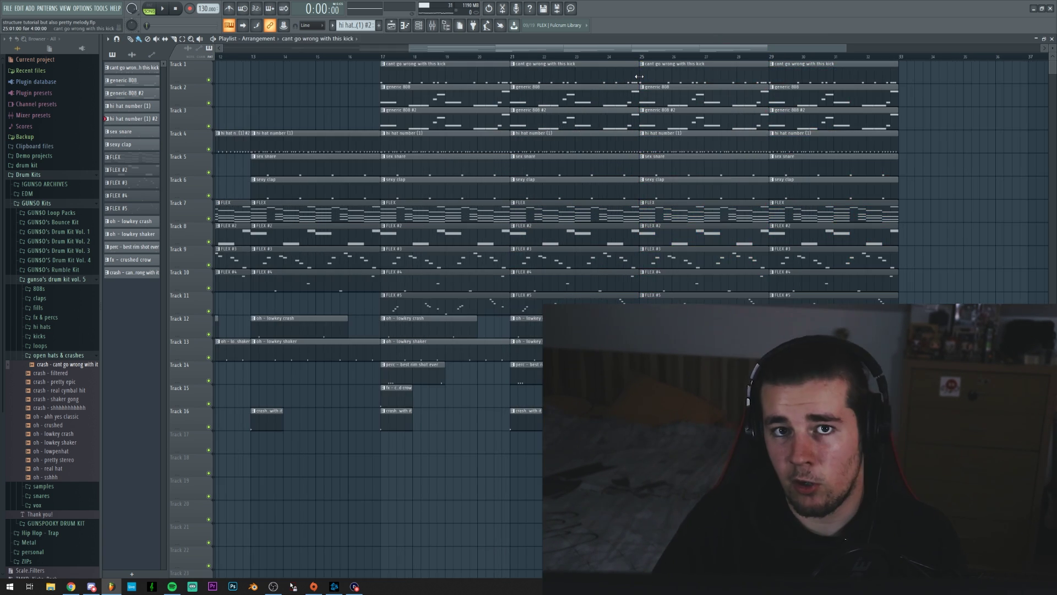
{"action": "left_click_drag", "start_coordinate": [639, 76], "coordinate": [709, 72]}
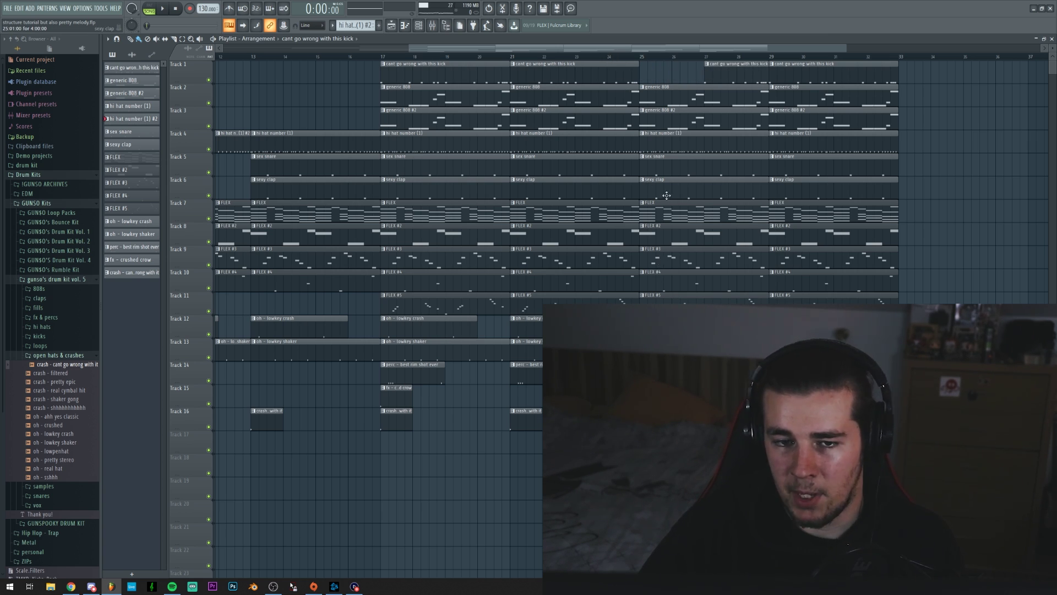
Remove the FLEX #5 clip at bar 25 and play the arrangement from bar 23 to hear the second half of the drop
{"action": "left_click", "coordinate": [608, 55]}
{"action": "scroll", "coordinate": [611, 56], "scroll_direction": "up", "scroll_amount": 2}
{"action": "left_click", "coordinate": [549, 56]}
{"action": "key", "text": "space"}
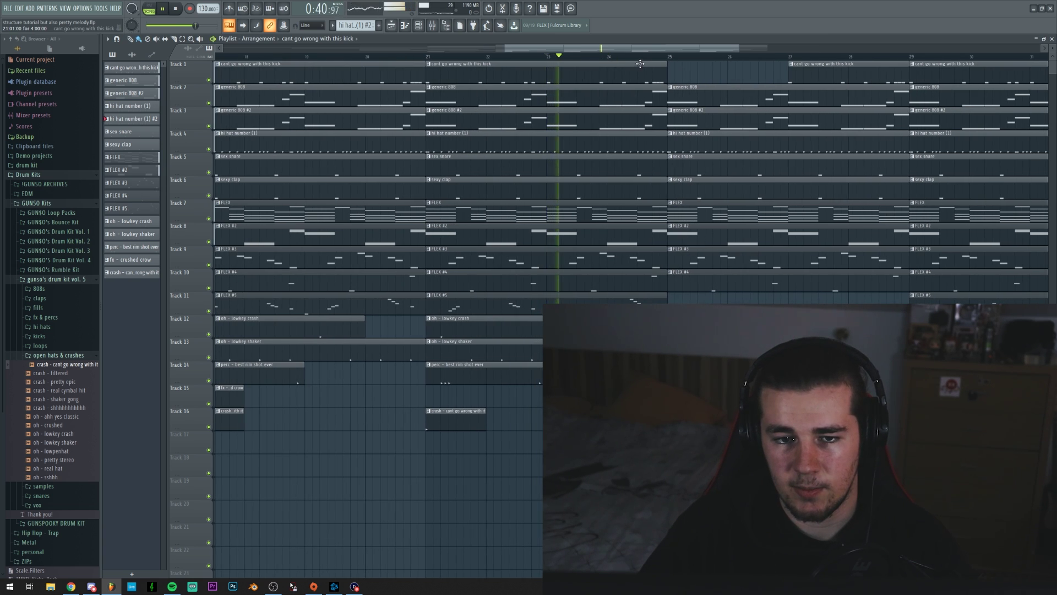
{"action": "scroll", "coordinate": [640, 57], "scroll_direction": "down", "scroll_amount": 2}
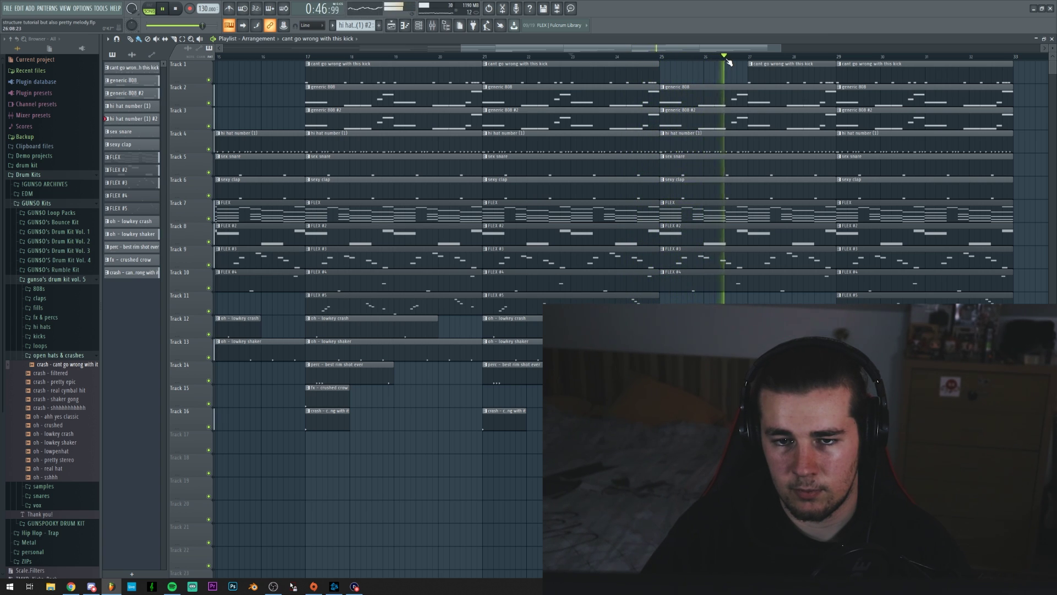
{"action": "scroll", "coordinate": [730, 62], "scroll_direction": "down", "scroll_amount": 4}
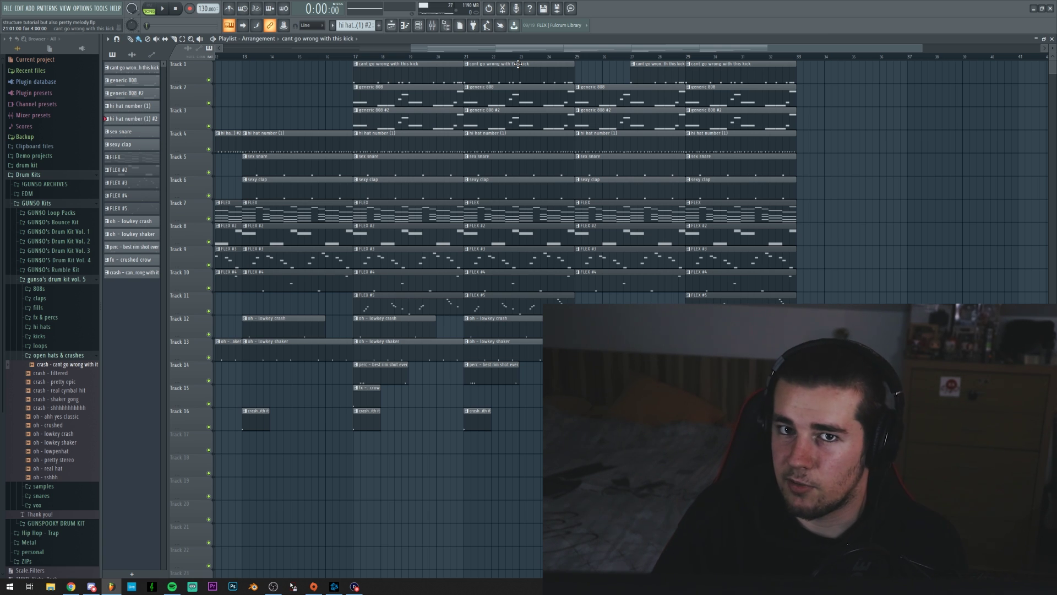
{"action": "scroll", "coordinate": [786, 85], "scroll_direction": "down", "scroll_amount": 3}
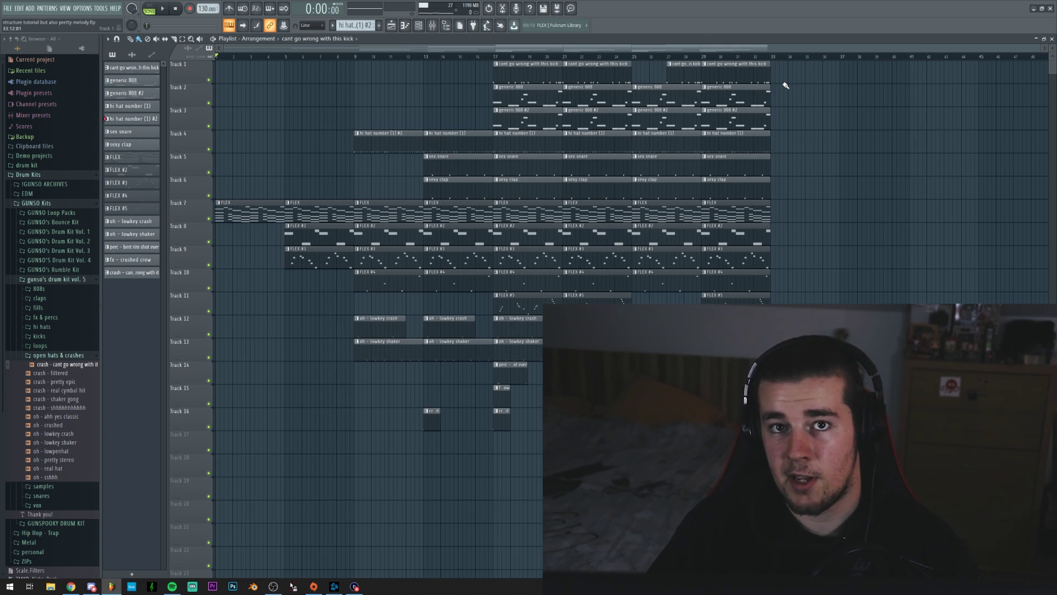
Trim the end of the last kick clip to about a third of a bar before bar 33, and play that ending
{"action": "scroll", "coordinate": [779, 59], "scroll_direction": "up", "scroll_amount": 2}
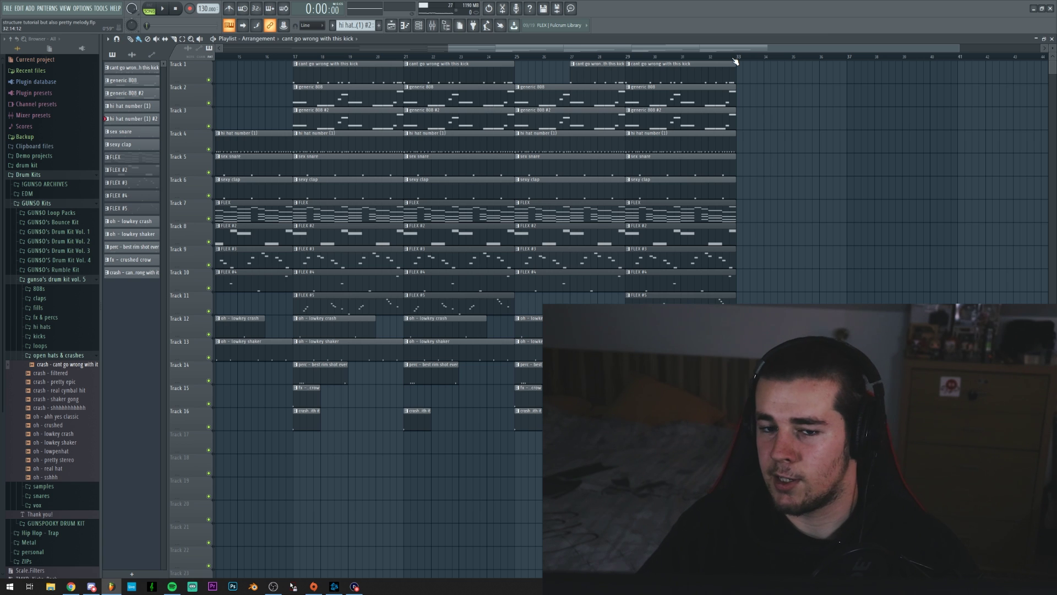
{"action": "scroll", "coordinate": [735, 62], "scroll_direction": "up", "scroll_amount": 4}
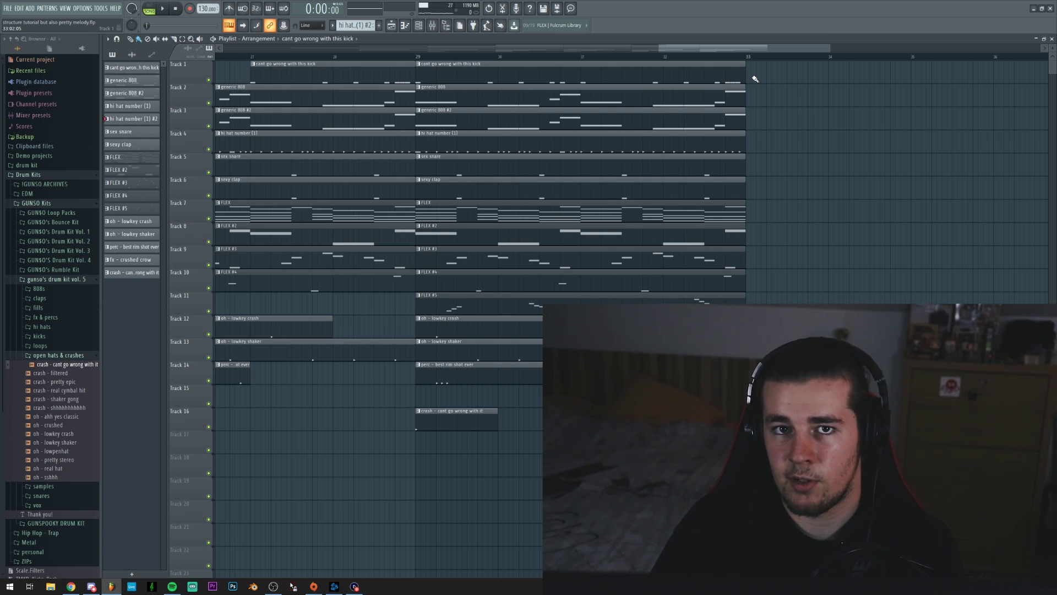
{"action": "left_click_drag", "start_coordinate": [744, 71], "coordinate": [719, 72]}
{"action": "left_click", "coordinate": [648, 56]}
{"action": "key", "text": "space"}
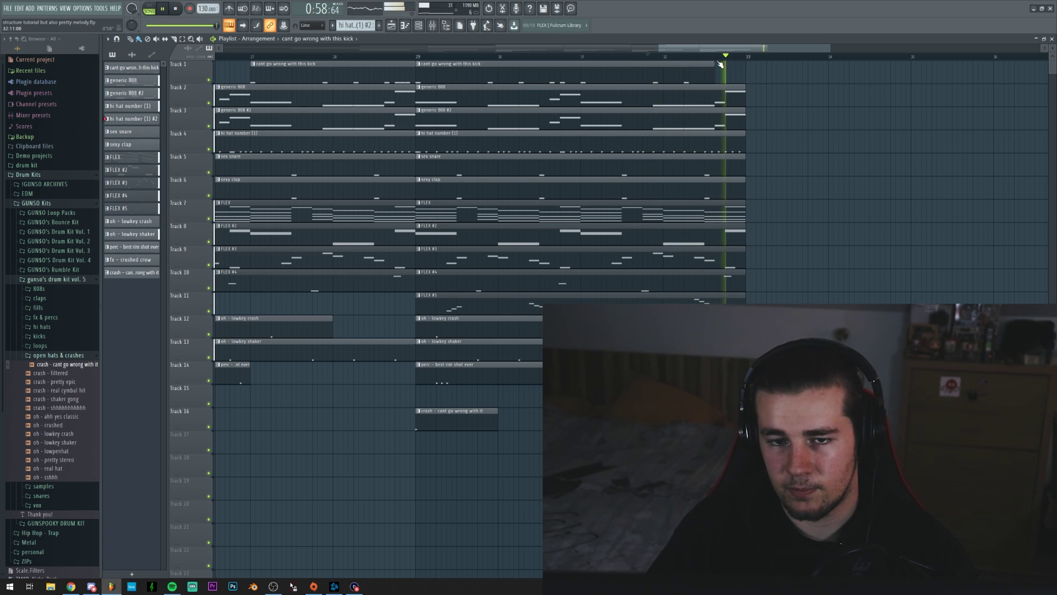
{"action": "scroll", "coordinate": [720, 65], "scroll_direction": "down", "scroll_amount": 3}
{"action": "key", "text": "space"}
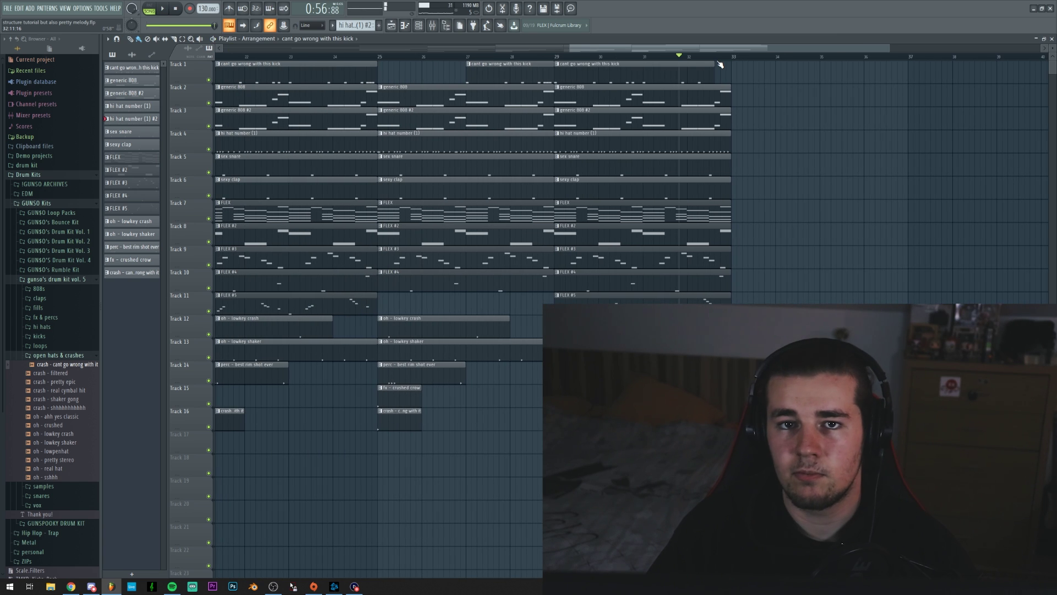
Add FLEX and FLEX #2 clips at bar 33 on Tracks 7 and 8, and play the transition into them
{"action": "scroll", "coordinate": [746, 65], "scroll_direction": "down", "scroll_amount": 1}
{"action": "left_click", "coordinate": [710, 213]}
{"action": "left_click", "coordinate": [737, 214]}
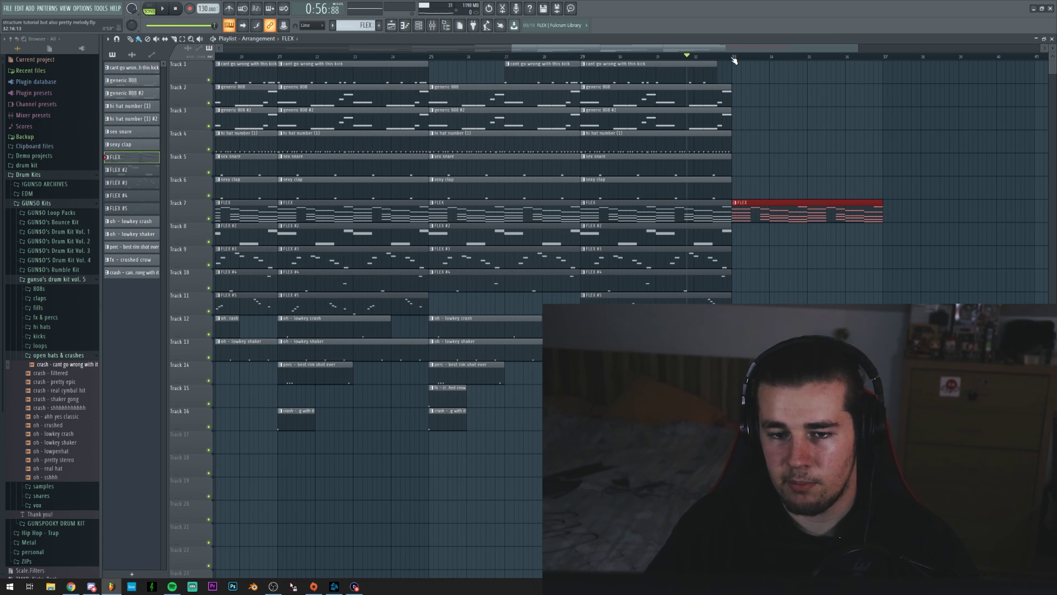
{"action": "scroll", "coordinate": [716, 62], "scroll_direction": "up", "scroll_amount": 1}
{"action": "left_click", "coordinate": [716, 237]}
{"action": "left_click", "coordinate": [753, 237]}
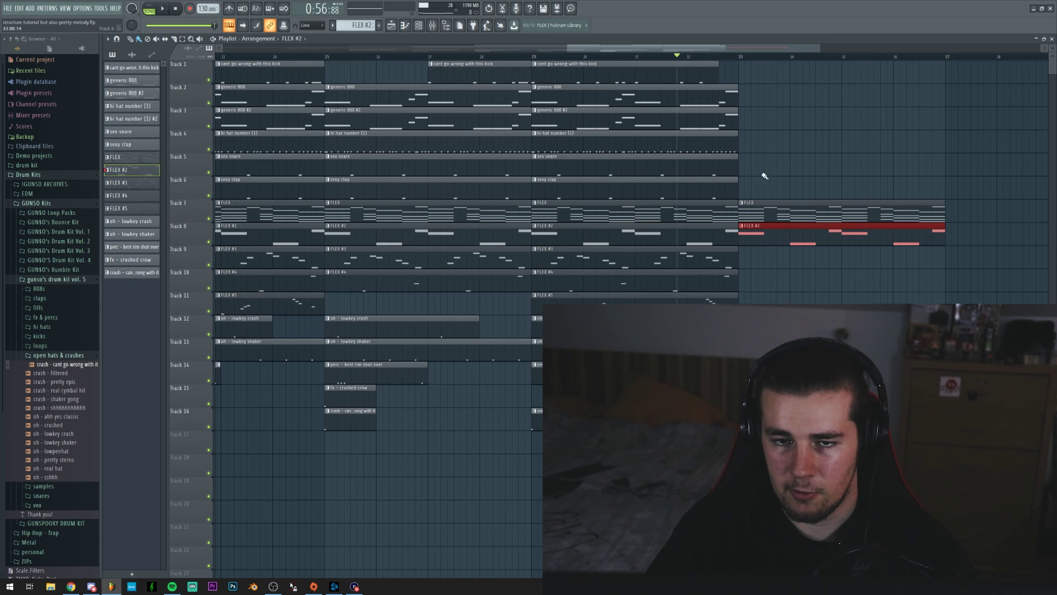
{"action": "key", "text": "space"}
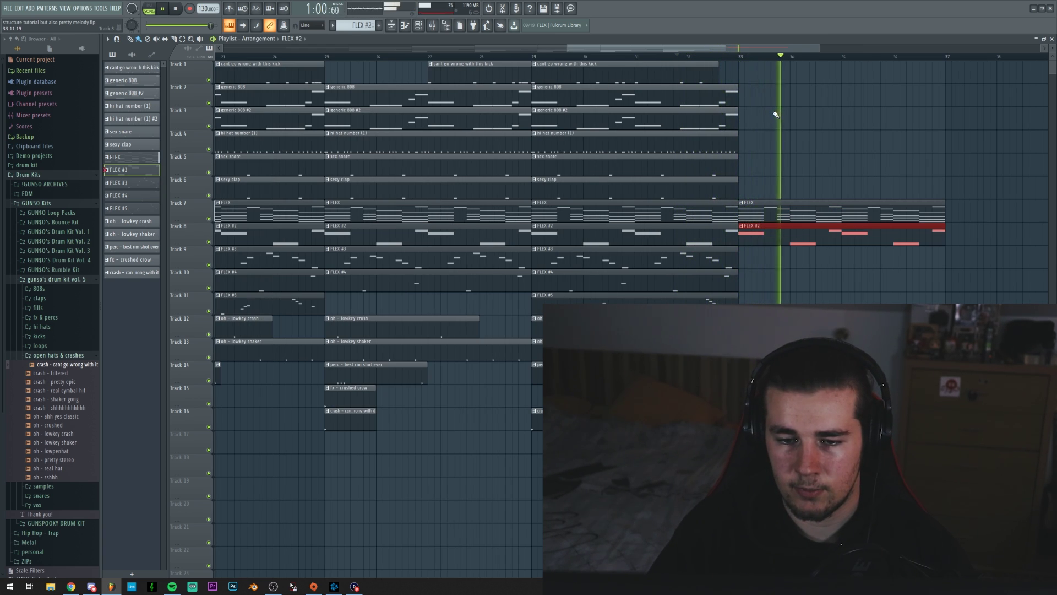
{"action": "left_click", "coordinate": [682, 57]}
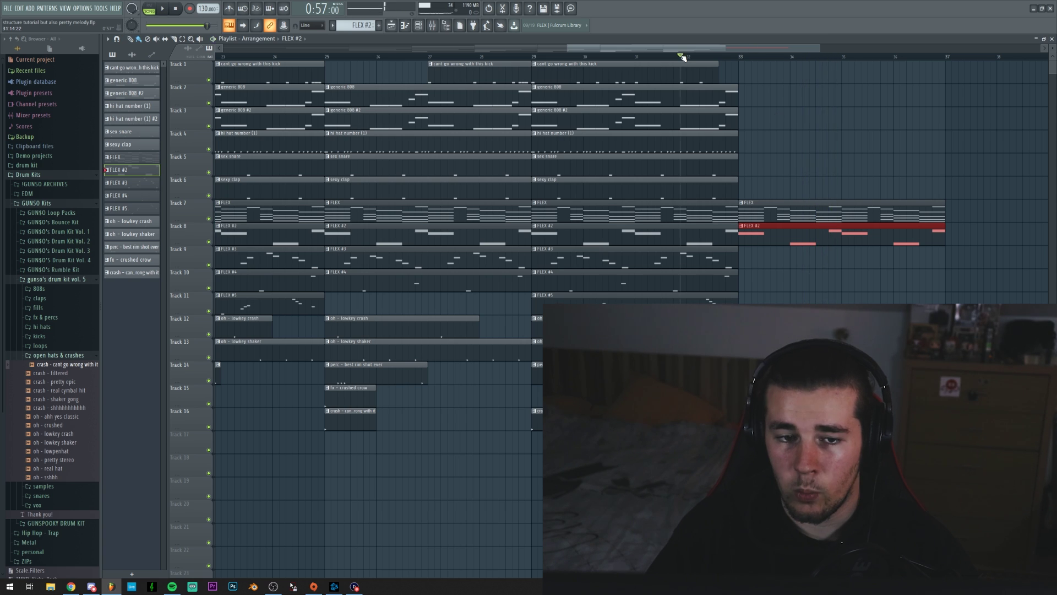
Make the hi hat clip at bar 29 unique and fade its note velocities down over the second half of the pattern
{"action": "scroll", "coordinate": [682, 57], "scroll_direction": "up", "scroll_amount": 1}
{"action": "left_click", "coordinate": [509, 133]}
{"action": "left_click", "coordinate": [523, 189]}
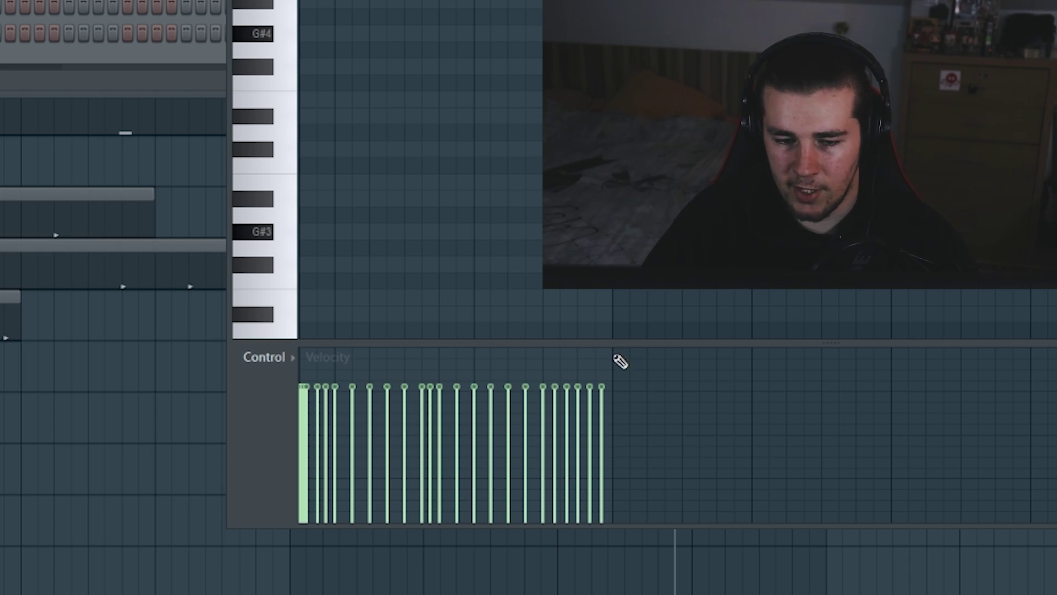
{"action": "left_click_drag", "start_coordinate": [614, 486], "coordinate": [455, 385]}
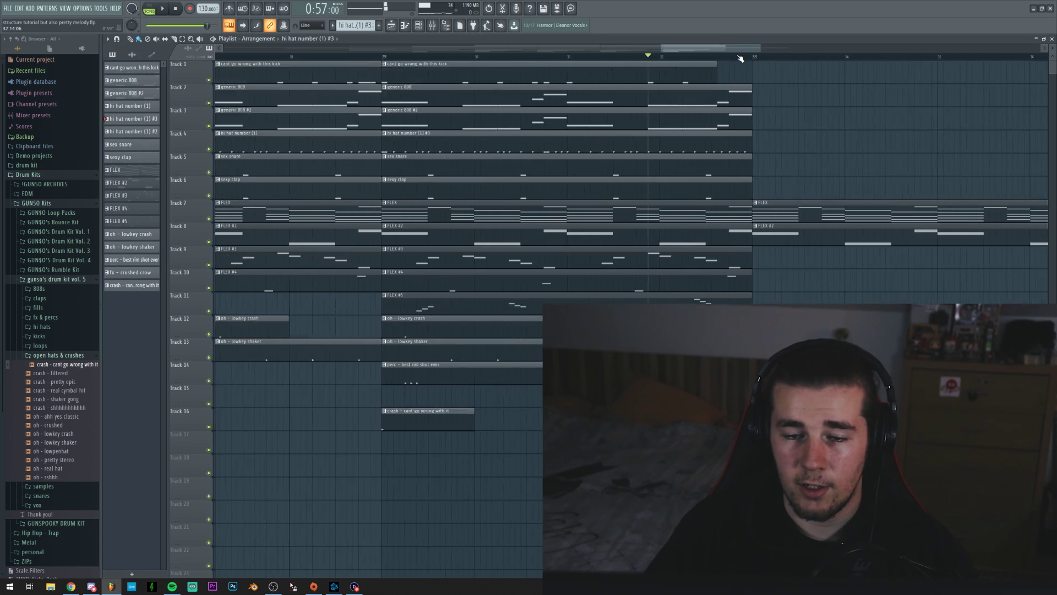
Trim half a bar off the ends of the last generic 808 and generic 808 #2 clips, and play the transition
{"action": "scroll", "coordinate": [741, 59], "scroll_direction": "up", "scroll_amount": 3}
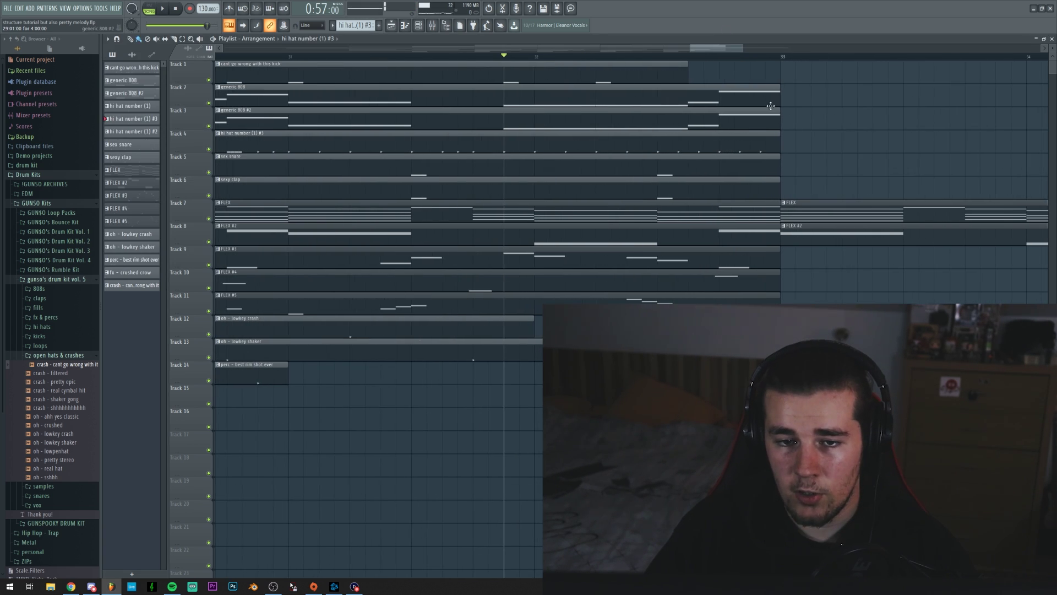
{"action": "left_click_drag", "start_coordinate": [780, 96], "coordinate": [658, 98]}
{"action": "left_click_drag", "start_coordinate": [777, 118], "coordinate": [657, 118]}
{"action": "scroll", "coordinate": [643, 58], "scroll_direction": "down", "scroll_amount": 3}
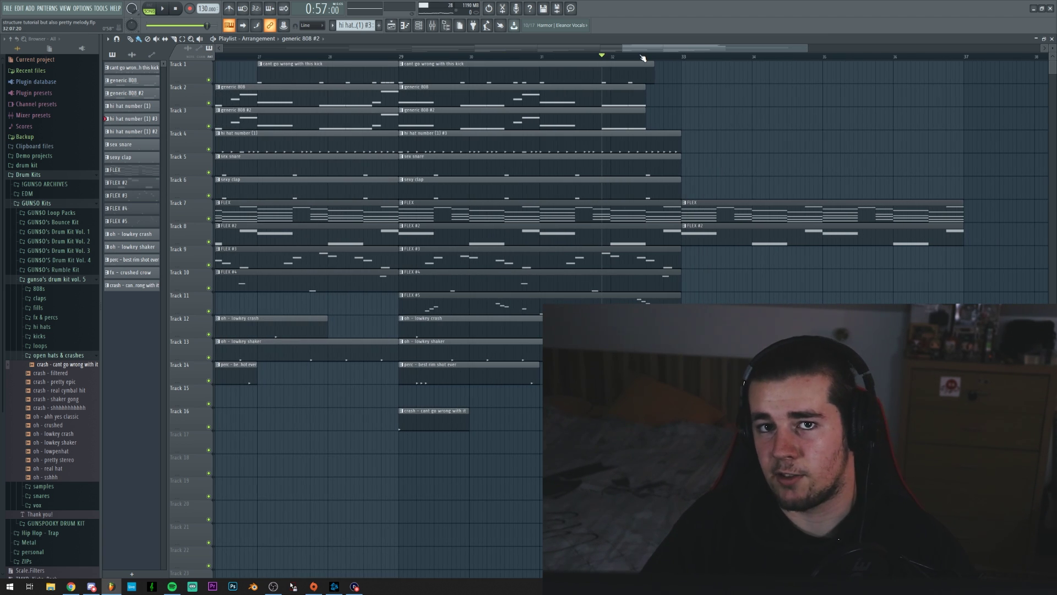
{"action": "key", "text": "space"}
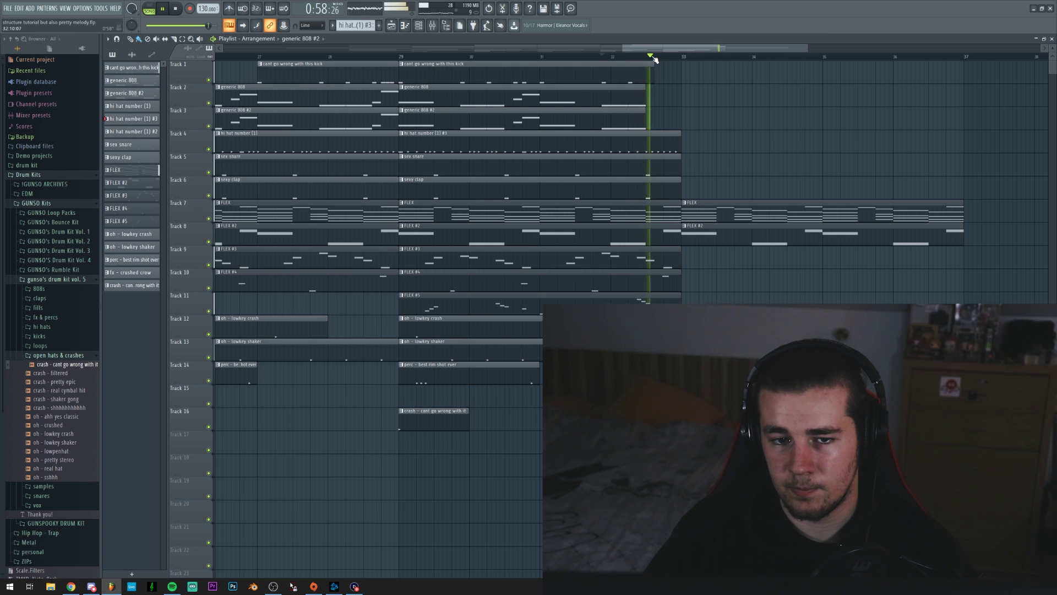
Make the generic 808 clip at bar 29 on Track 2 unique and open the end of its pattern in the piano roll
{"action": "key", "text": "space"}
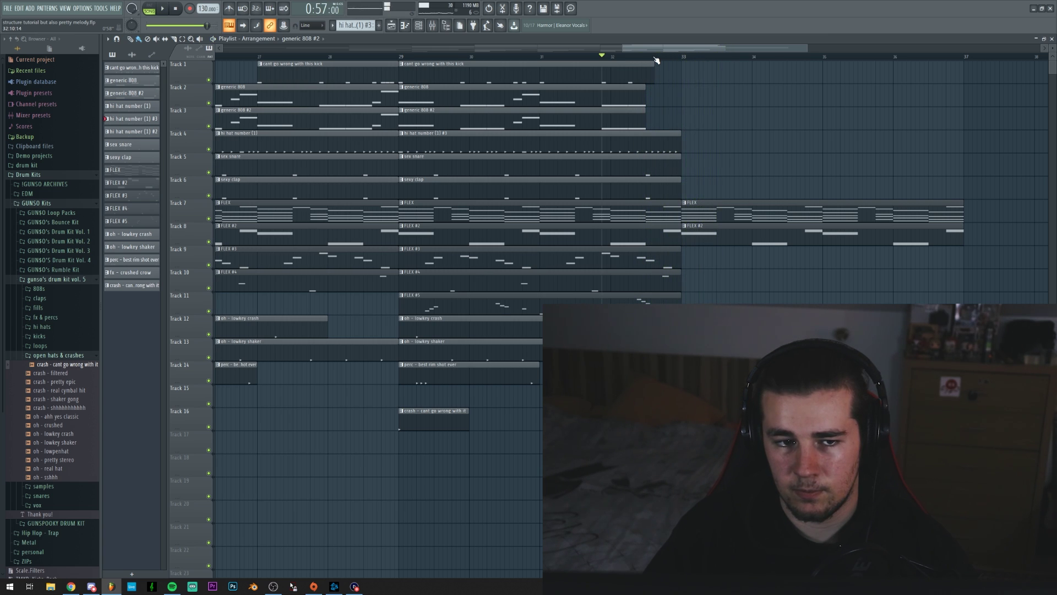
{"action": "scroll", "coordinate": [657, 60], "scroll_direction": "up", "scroll_amount": 2}
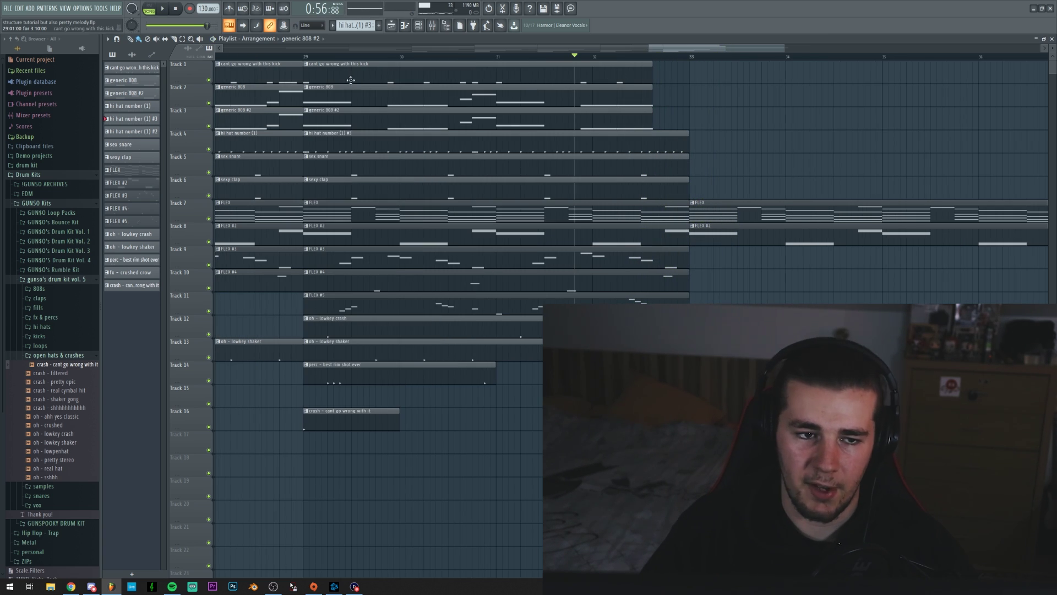
{"action": "left_click", "coordinate": [306, 87]}
{"action": "left_click", "coordinate": [331, 141]}
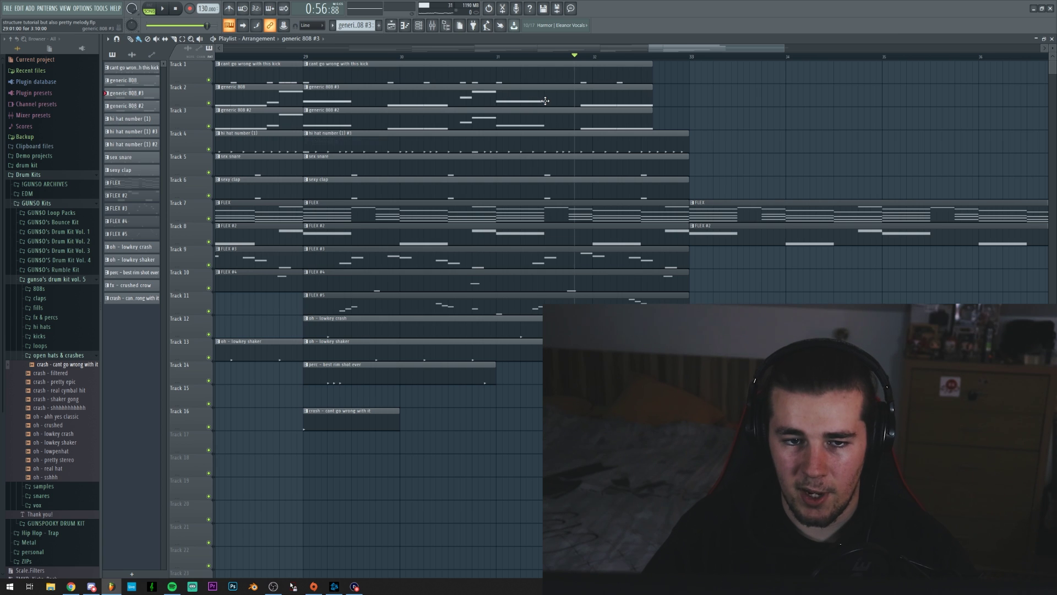
{"action": "double_click", "coordinate": [539, 98]}
{"action": "left_click_drag", "start_coordinate": [676, 54], "coordinate": [663, 54]}
{"action": "scroll", "coordinate": [620, 69], "scroll_direction": "up", "scroll_amount": 2}
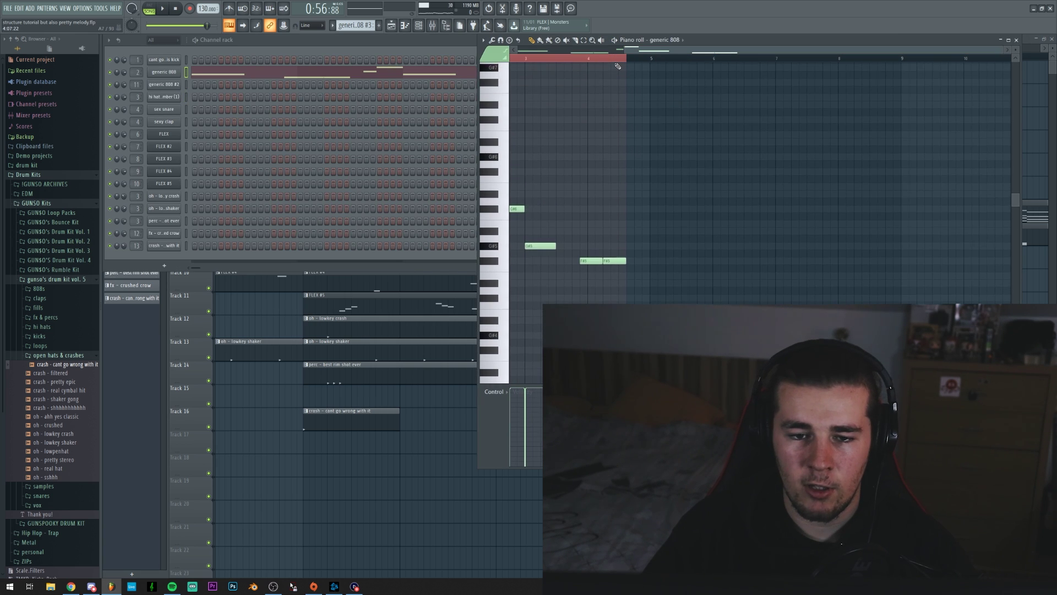
{"action": "scroll", "coordinate": [618, 76], "scroll_direction": "down", "scroll_amount": 2}
{"action": "scroll", "coordinate": [635, 79], "scroll_direction": "up", "scroll_amount": 2}
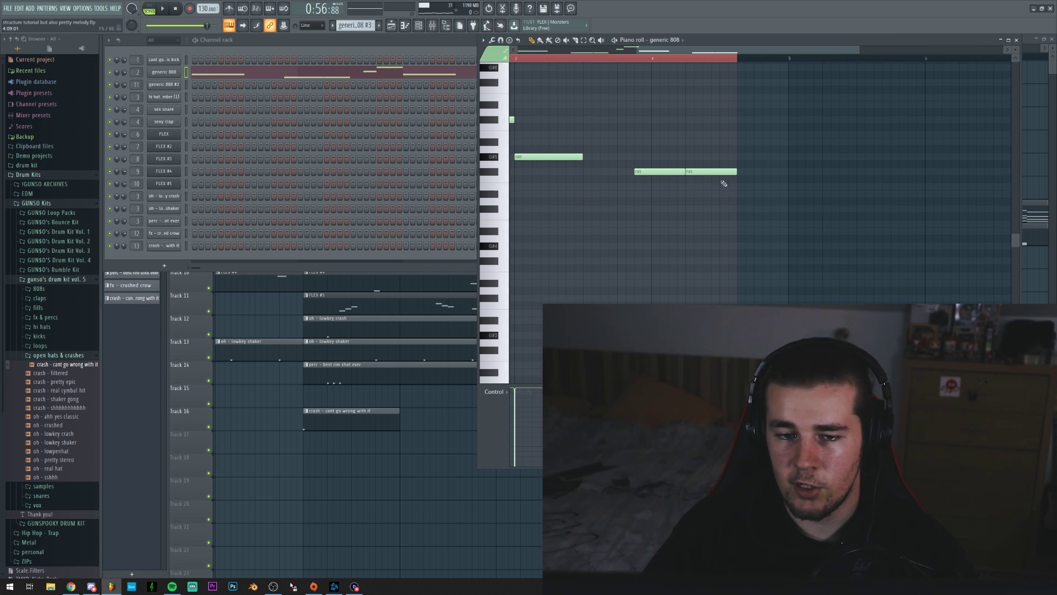
Add a G#5 slide note six steps long over the final 808 note, and move it down to that note's pitch
{"action": "left_click", "coordinate": [695, 157]}
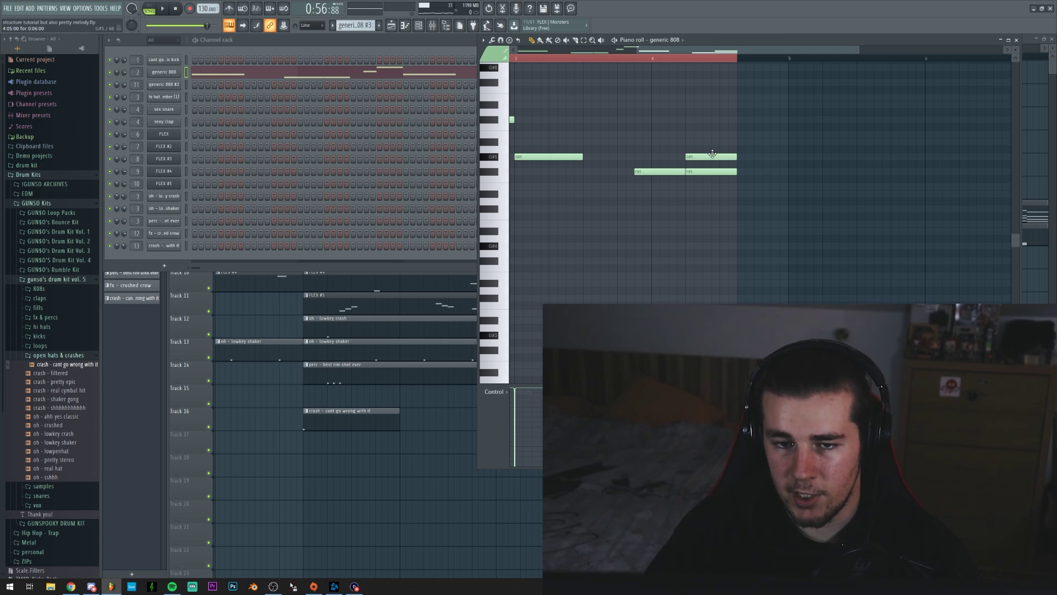
{"action": "double_click", "coordinate": [709, 157]}
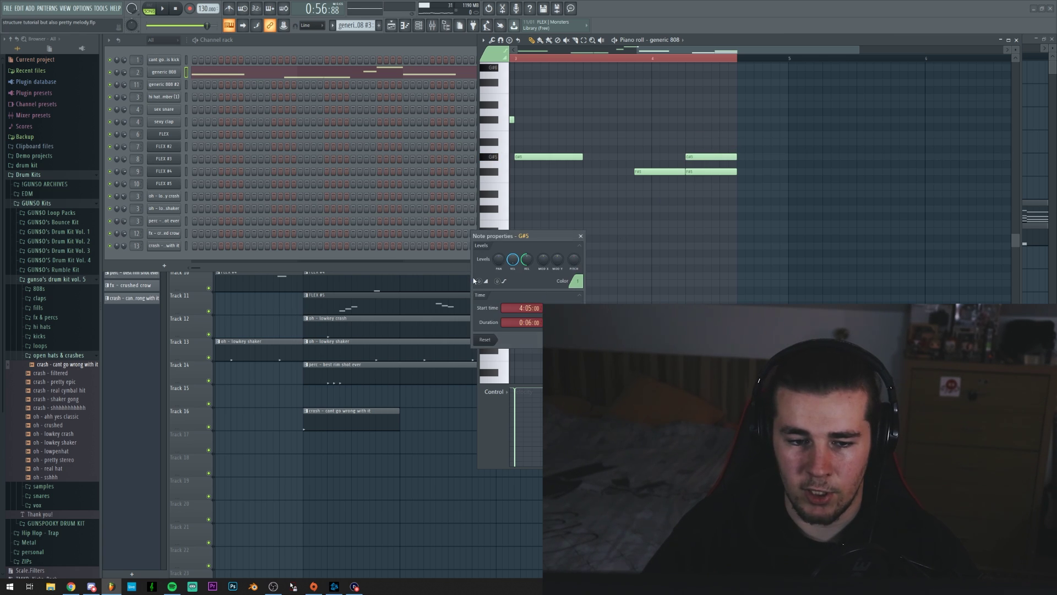
{"action": "left_click", "coordinate": [566, 339]}
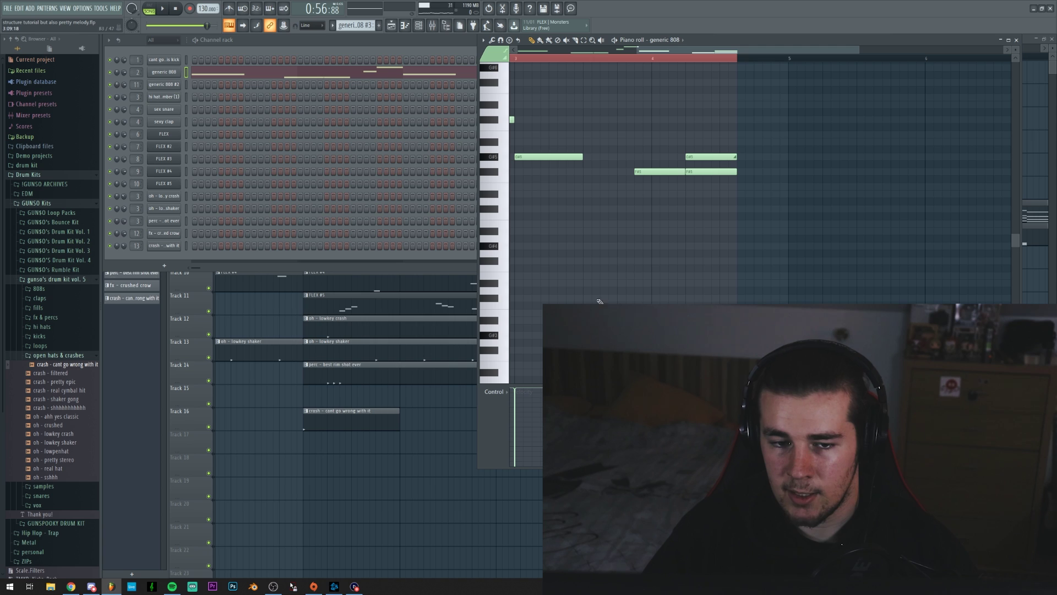
{"action": "left_click", "coordinate": [705, 158]}
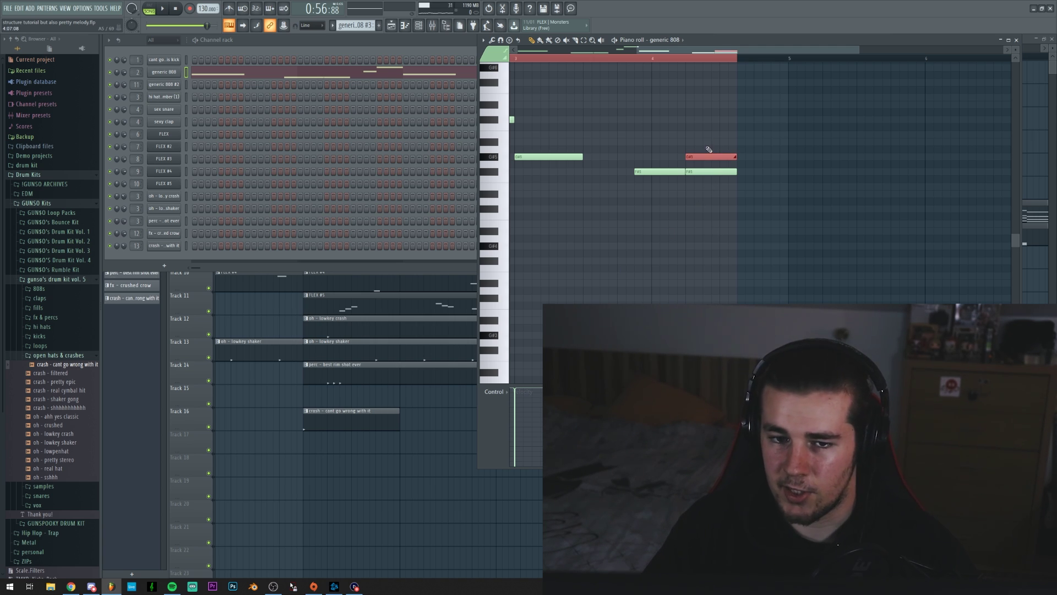
{"action": "left_click_drag", "start_coordinate": [704, 158], "coordinate": [706, 173]}
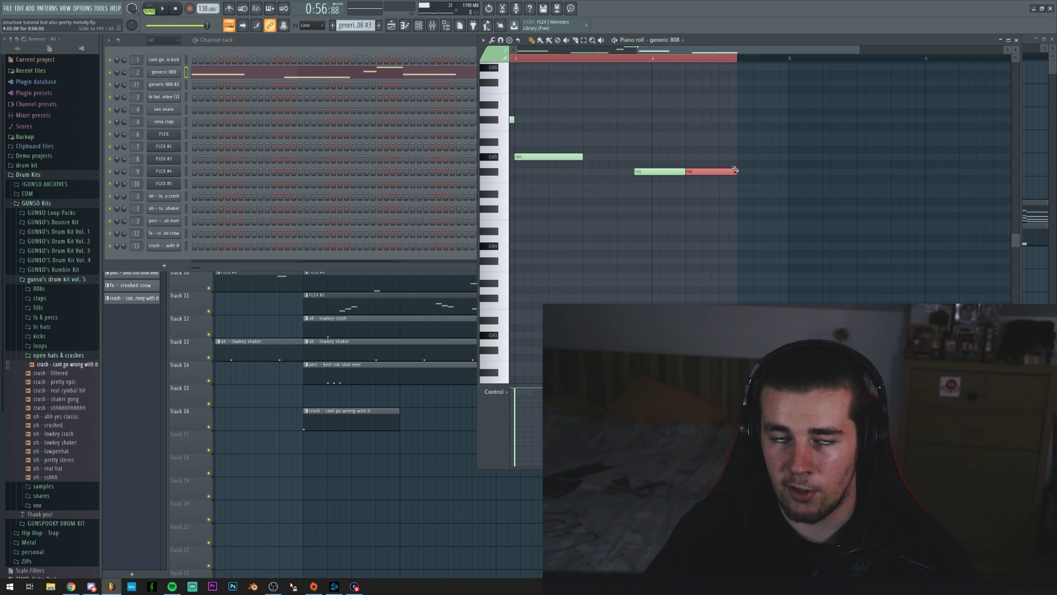
Play the last notes of the generic 808 pattern to check the slide
{"action": "scroll", "coordinate": [618, 59], "scroll_direction": "down", "scroll_amount": 3}
{"action": "key", "text": "space"}
{"action": "left_click", "coordinate": [680, 57]}
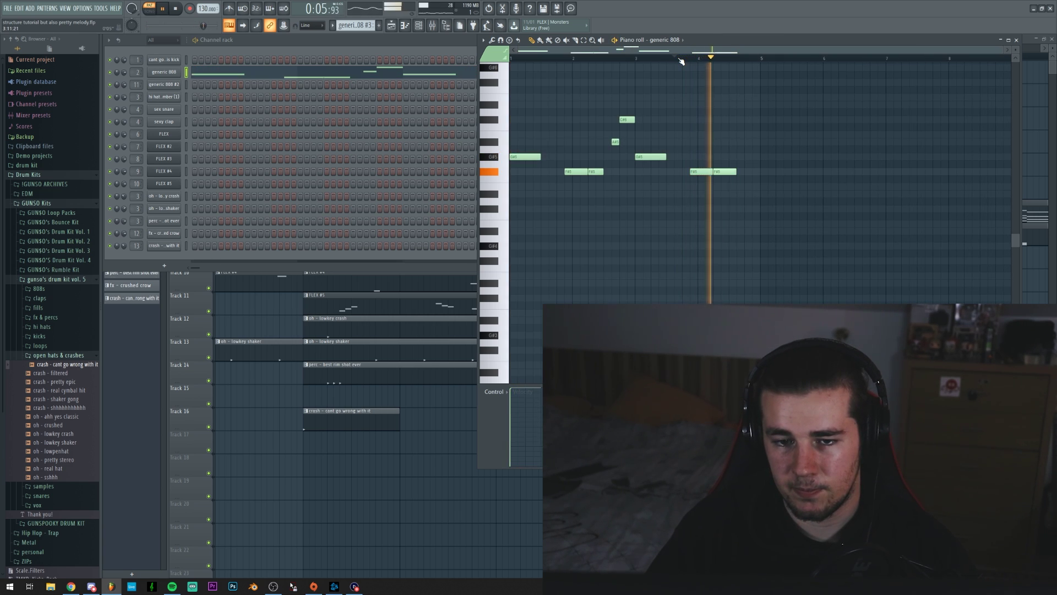
{"action": "key", "text": "space"}
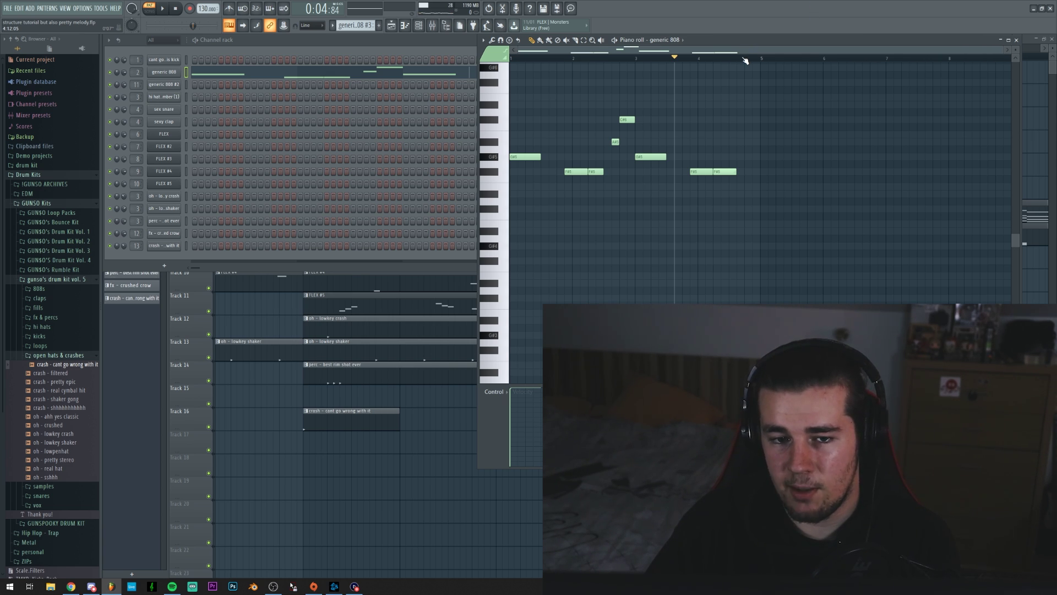
Make the generic 808 #2 clip at bar 29 unique and replace its notes with a copy of the edited generic 808 notes
{"action": "key", "text": "ctrl+a"}
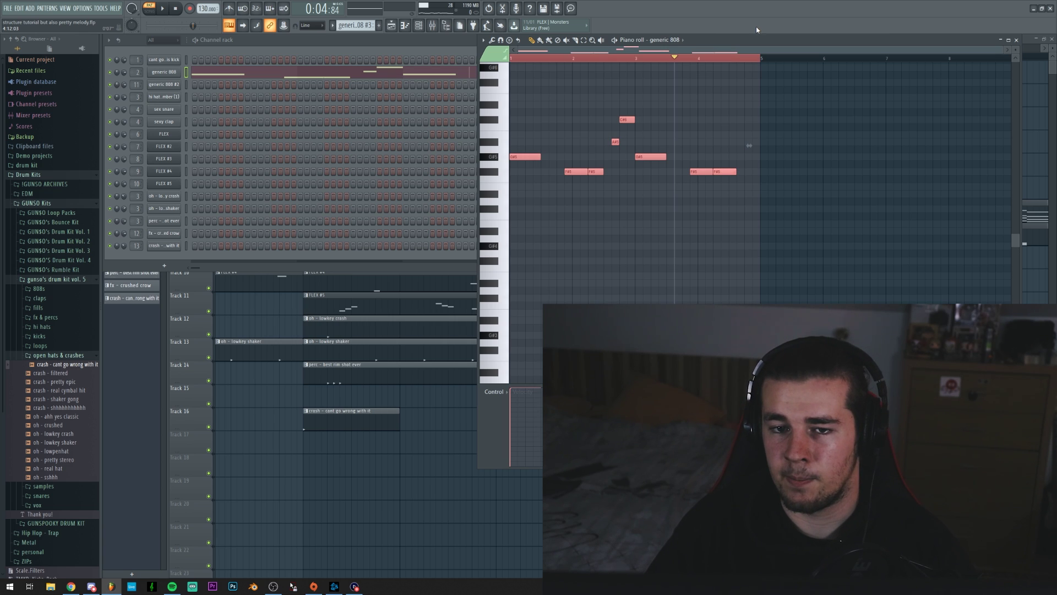
{"action": "left_click", "coordinate": [1028, 75]}
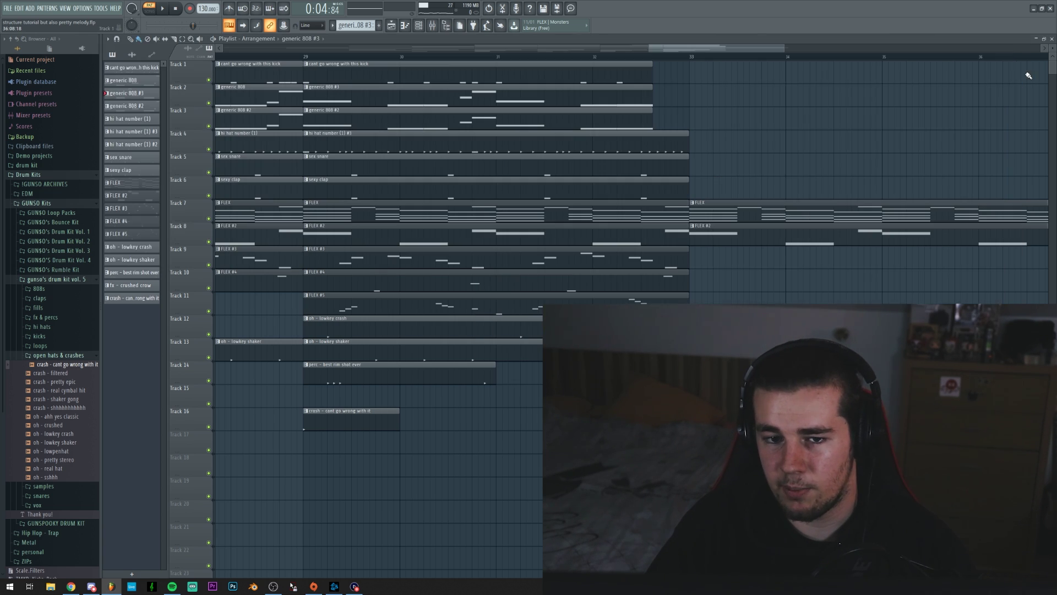
{"action": "left_click", "coordinate": [306, 112]}
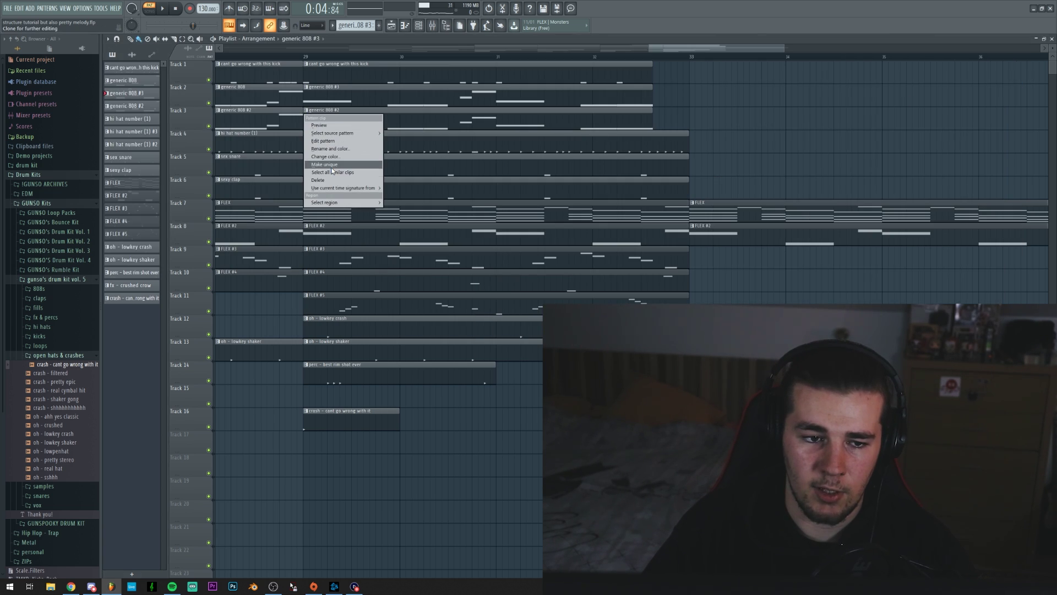
{"action": "left_click", "coordinate": [331, 167]}
{"action": "double_click", "coordinate": [358, 117]}
{"action": "key", "text": "ctrl+a"}
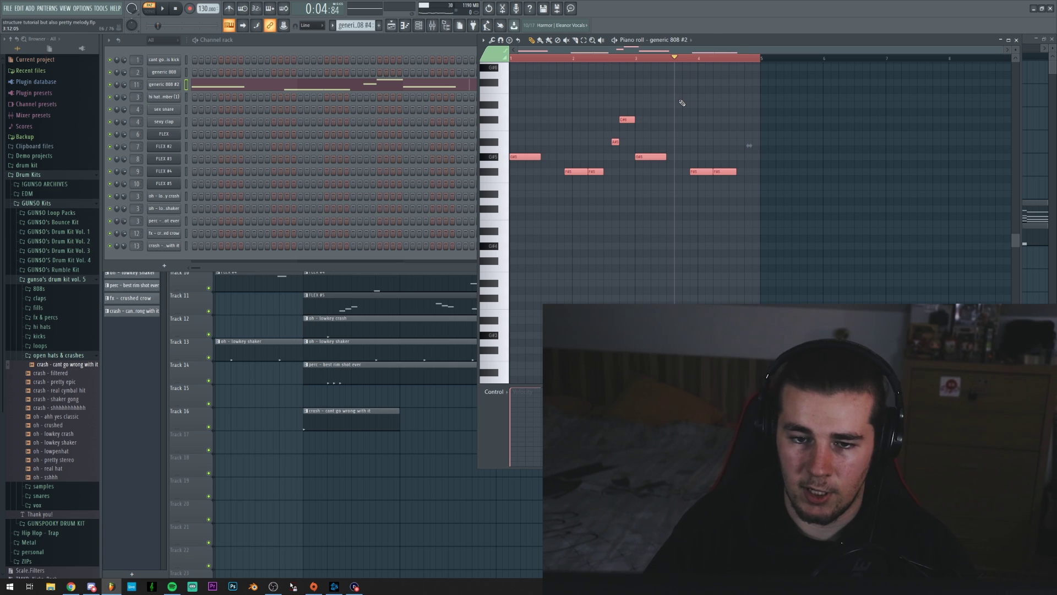
{"action": "left_click", "coordinate": [678, 103]}
{"action": "scroll", "coordinate": [694, 97], "scroll_direction": "up", "scroll_amount": 3}
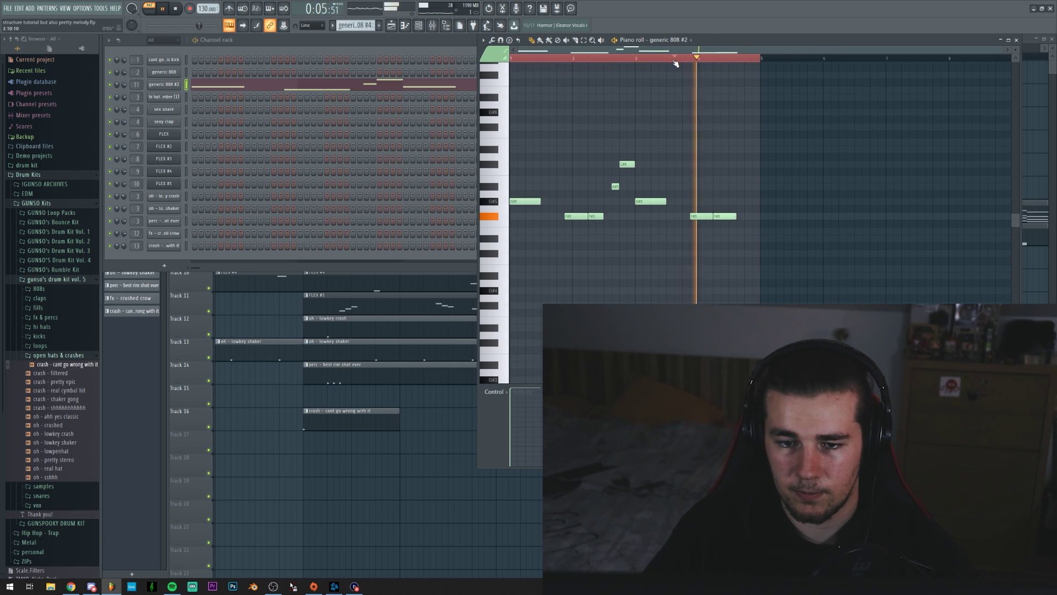
Play the playlist from about bar 31 through the transition at bar 33, and review the whole arrangement
{"action": "key", "text": "F5"}
{"action": "left_click", "coordinate": [545, 58]}
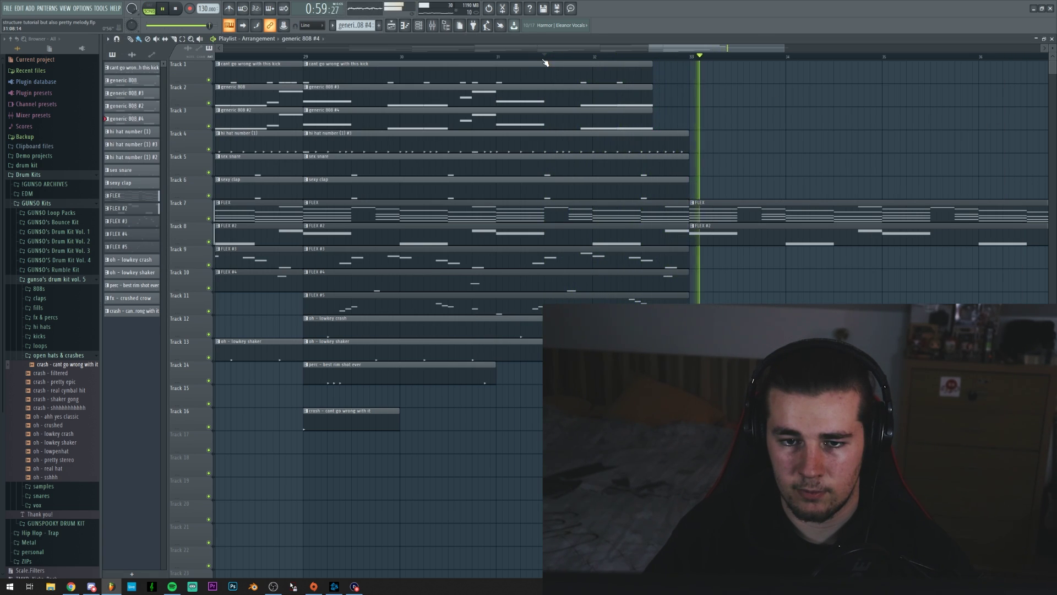
{"action": "scroll", "coordinate": [650, 55], "scroll_direction": "down", "scroll_amount": 3}
{"action": "key", "text": "space"}
{"action": "scroll", "coordinate": [649, 50], "scroll_direction": "down", "scroll_amount": 2}
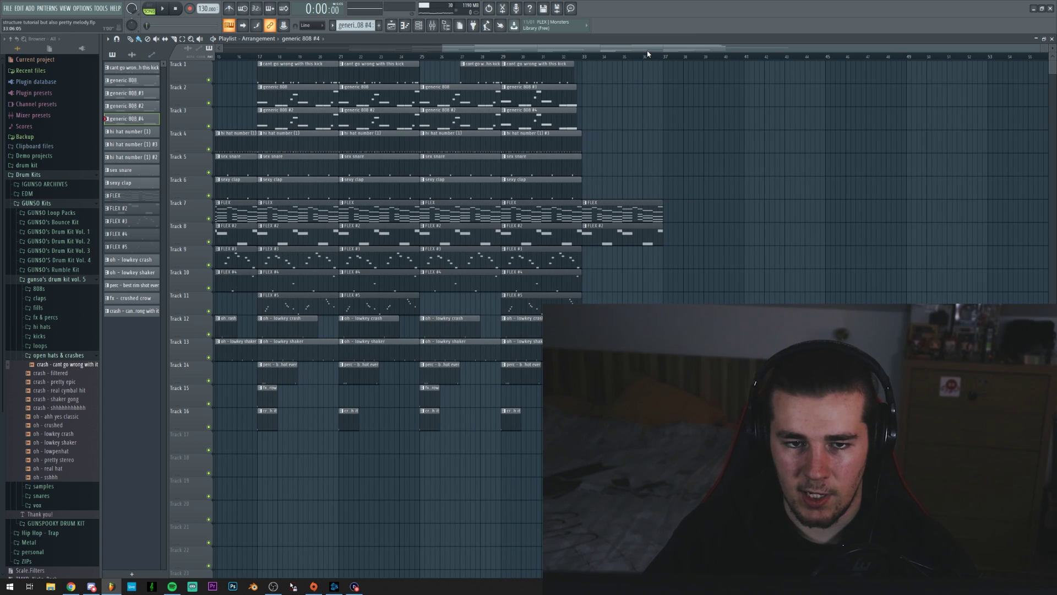
{"action": "scroll", "coordinate": [651, 54], "scroll_direction": "down", "scroll_amount": 3}
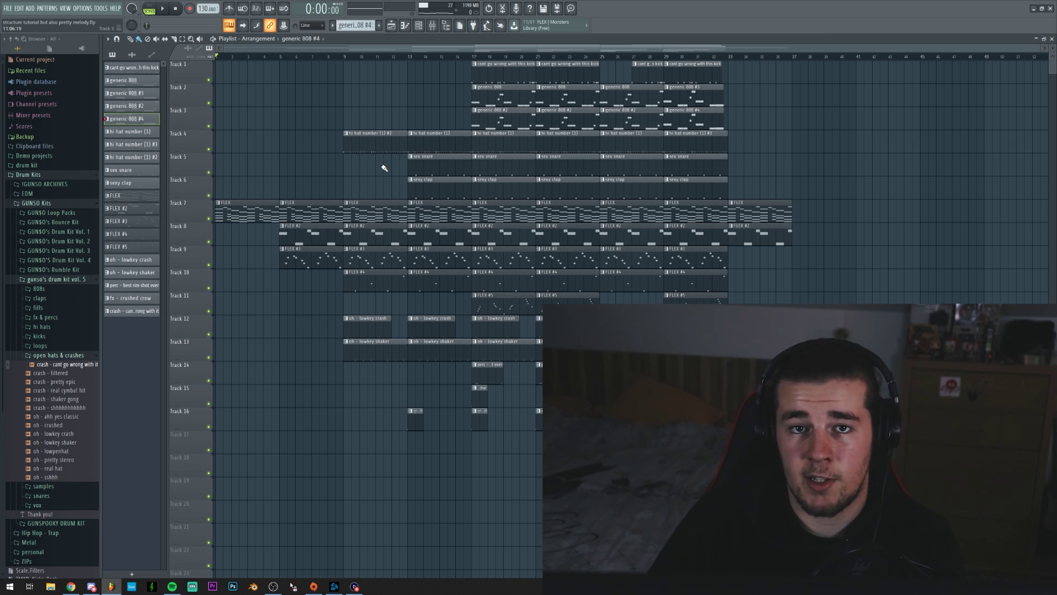
Build a second build-up with FLEX, FLEX #2, FLEX #3 and a Track 16 crash at bar 37, plus FLEX #5 at bar 39 on Track 10
{"action": "left_click_drag", "start_coordinate": [364, 84], "coordinate": [451, 435]}
{"action": "left_click", "coordinate": [799, 301]}
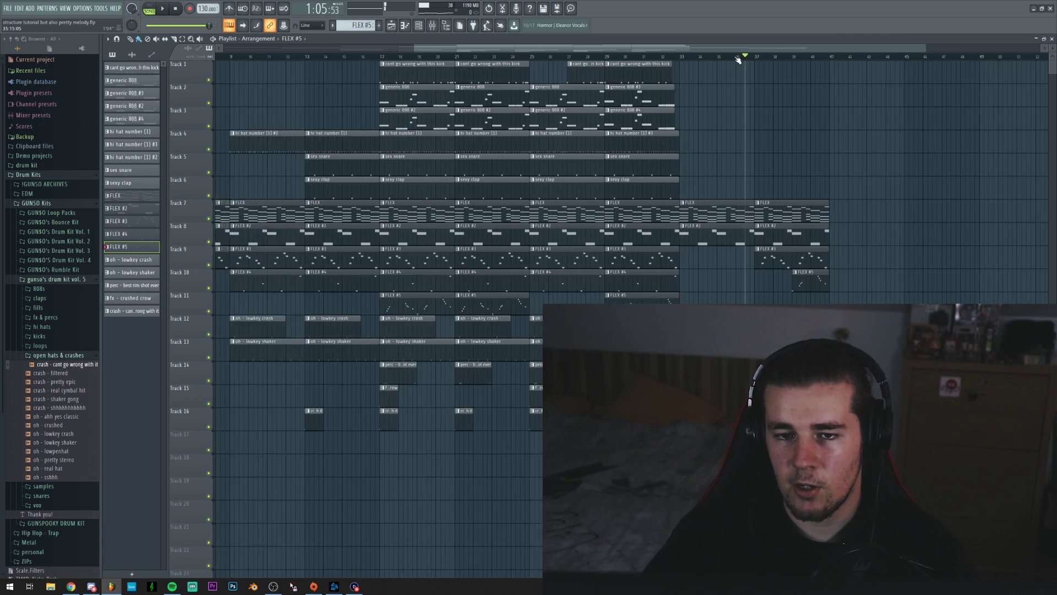
{"action": "scroll", "coordinate": [736, 58], "scroll_direction": "up", "scroll_amount": 3}
{"action": "left_click_drag", "start_coordinate": [705, 48], "coordinate": [747, 49]}
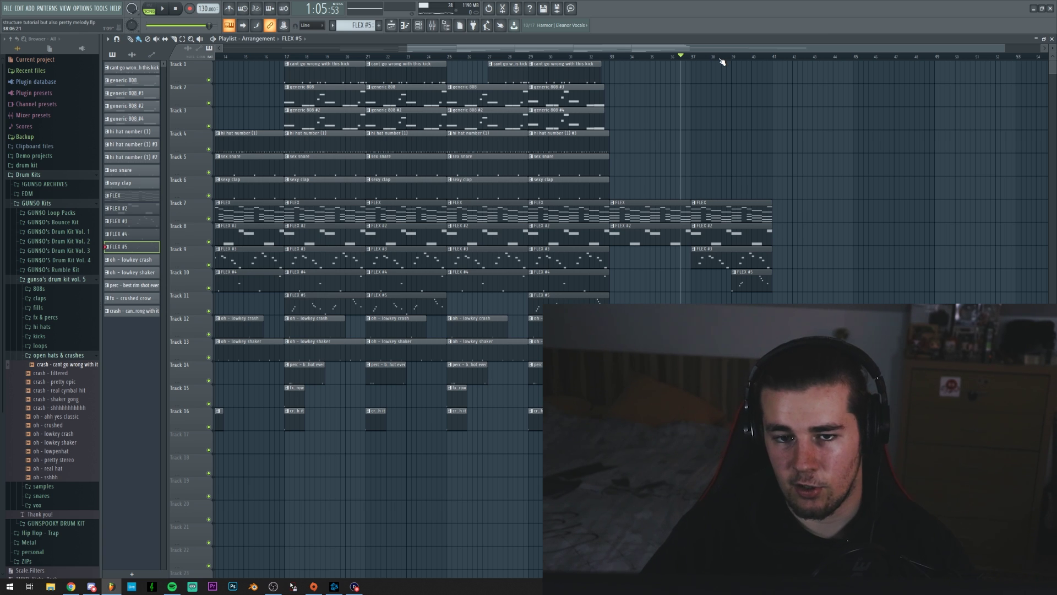
{"action": "scroll", "coordinate": [722, 62], "scroll_direction": "down", "scroll_amount": 3}
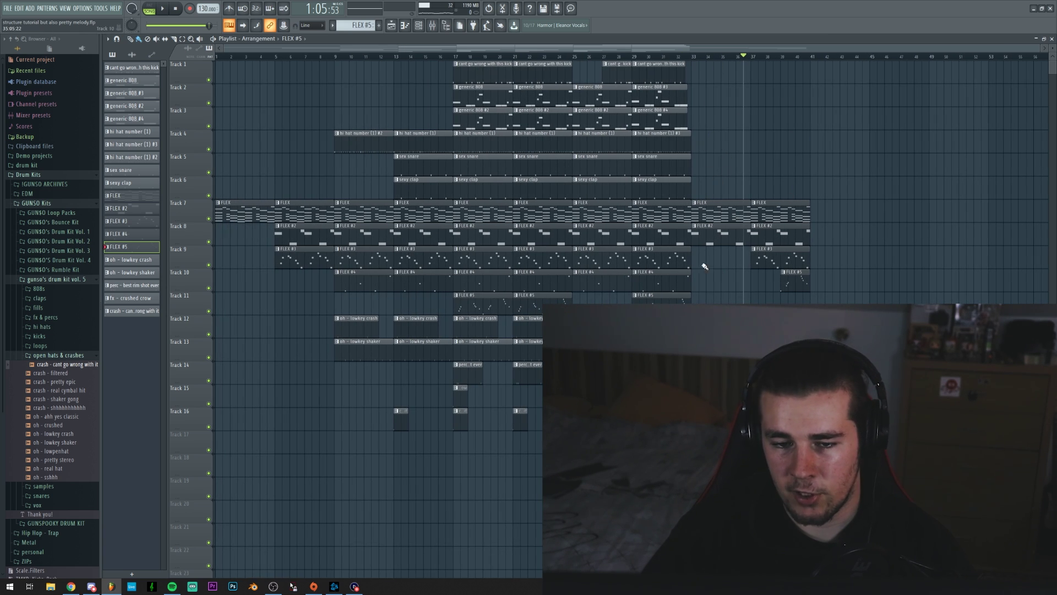
{"action": "left_click", "coordinate": [403, 420]}
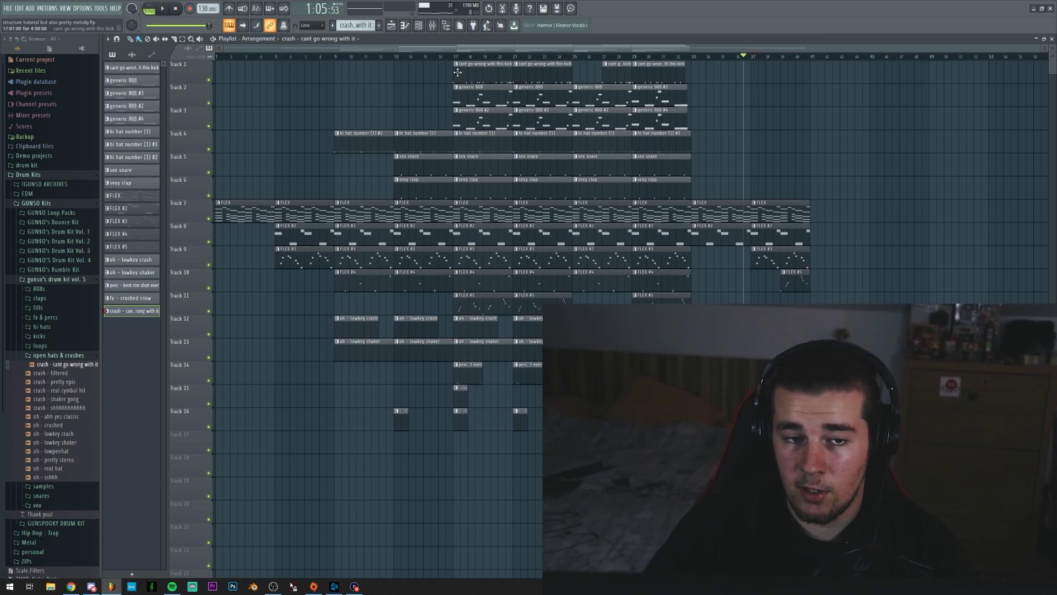
Copy all clips of the drop between bars 17 and 33 to bar 41 as a second drop
{"action": "left_click_drag", "start_coordinate": [459, 76], "coordinate": [689, 432]}
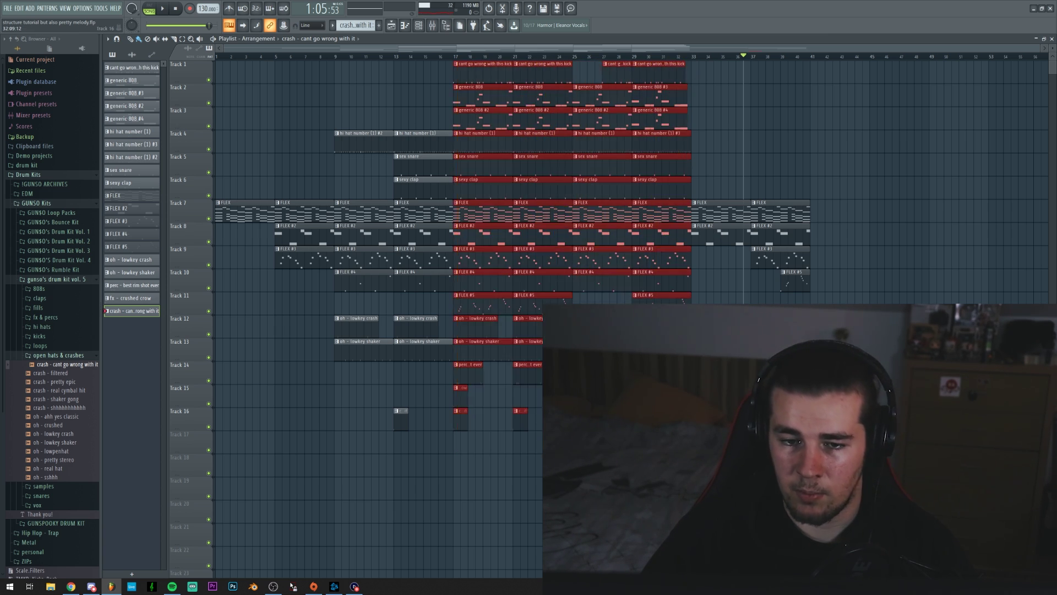
{"action": "left_click_drag", "start_coordinate": [482, 70], "coordinate": [854, 70]}
{"action": "left_click_drag", "start_coordinate": [853, 70], "coordinate": [838, 70]}
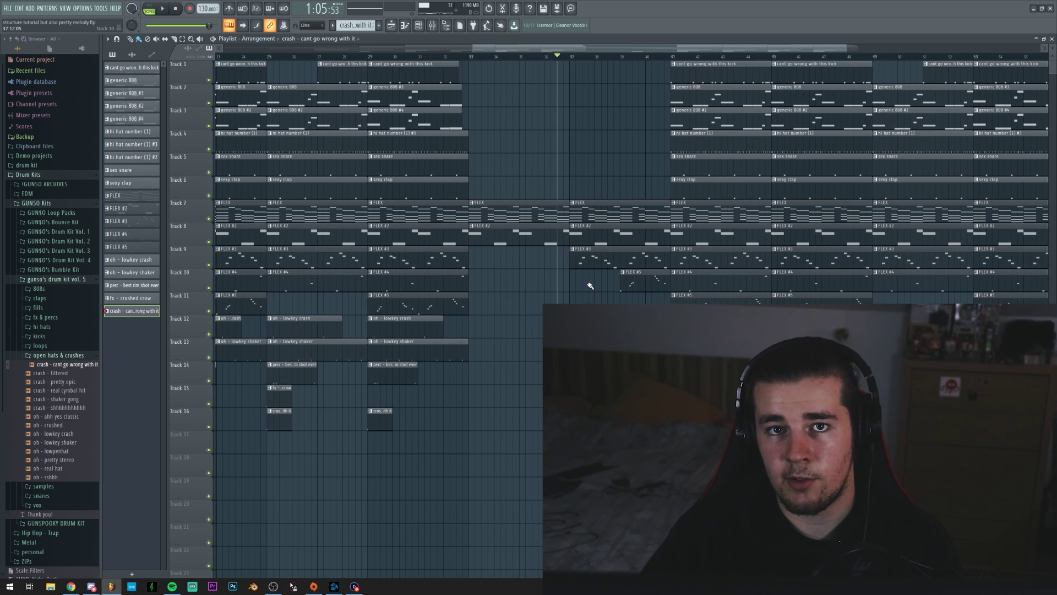
{"action": "scroll", "coordinate": [676, 52], "scroll_direction": "down", "scroll_amount": 3}
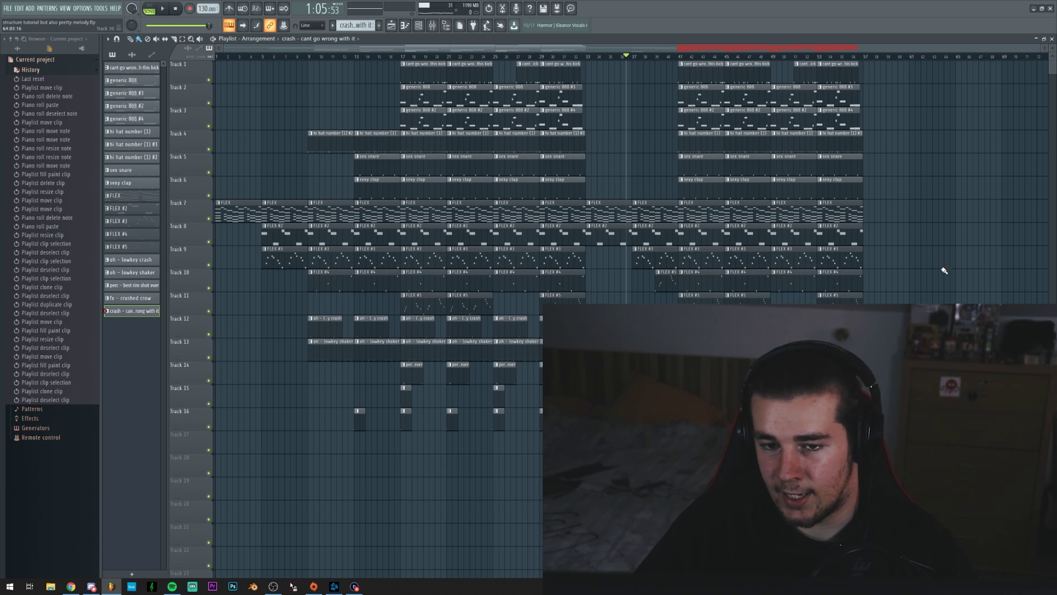
Copy the FLEX, FLEX #2 and FLEX #3 clips from bars 49 to 57 to bar 57 as the start of an outro
{"action": "right_click", "coordinate": [637, 70]}
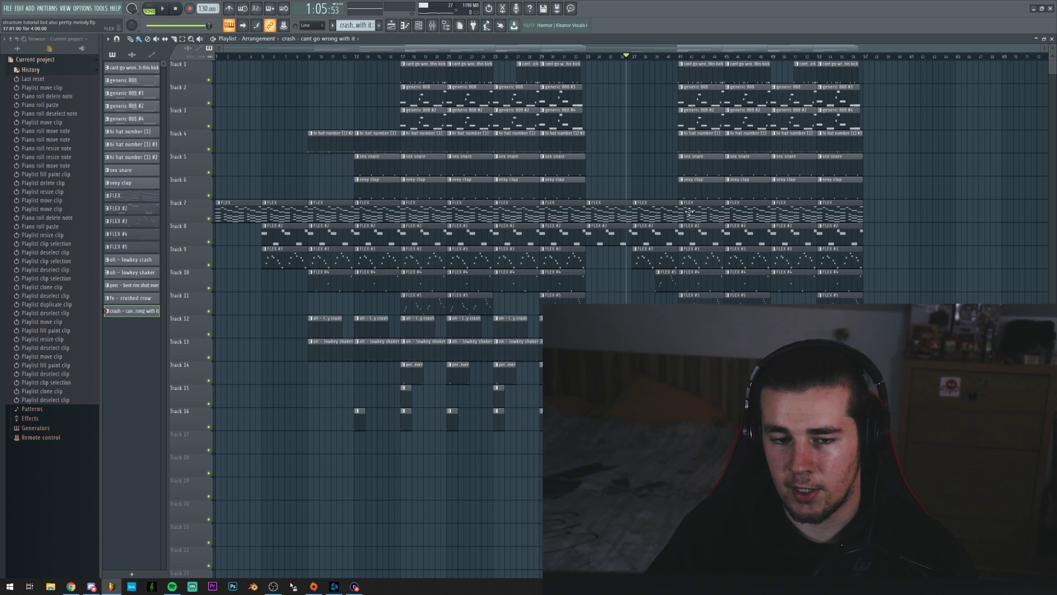
{"action": "left_click_drag", "start_coordinate": [879, 197], "coordinate": [769, 270]}
{"action": "left_click_drag", "start_coordinate": [844, 217], "coordinate": [893, 213]}
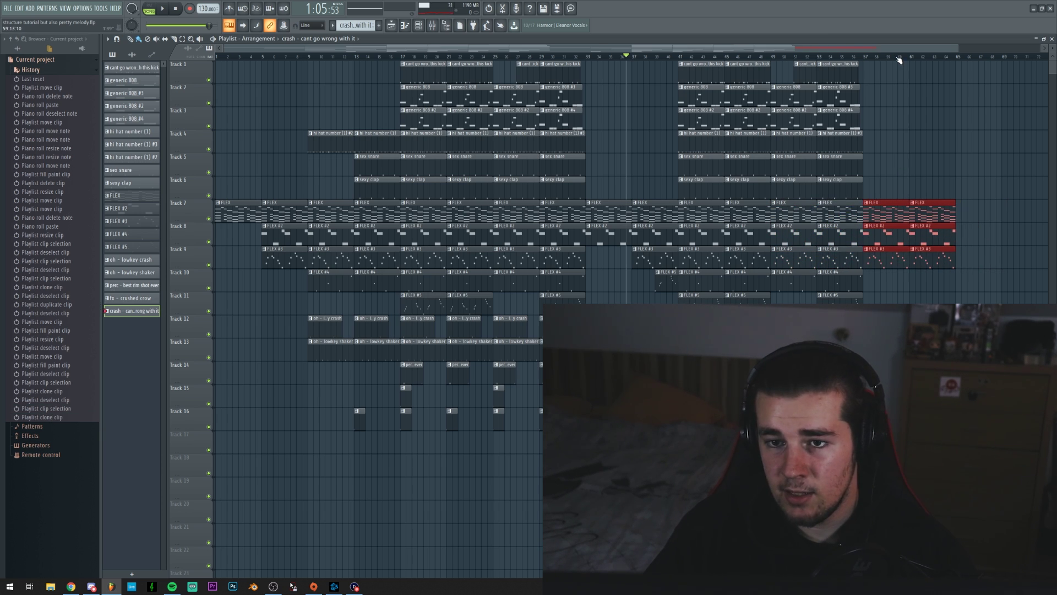
{"action": "left_click_drag", "start_coordinate": [899, 48], "coordinate": [942, 48]}
{"action": "key", "text": "ctrl+d"}
Delete the FLEX #3 clip at bar 61 and extend the outro with only a FLEX clip at bar 65
{"action": "right_click", "coordinate": [881, 249]}
{"action": "left_click_drag", "start_coordinate": [916, 212], "coordinate": [887, 233]}
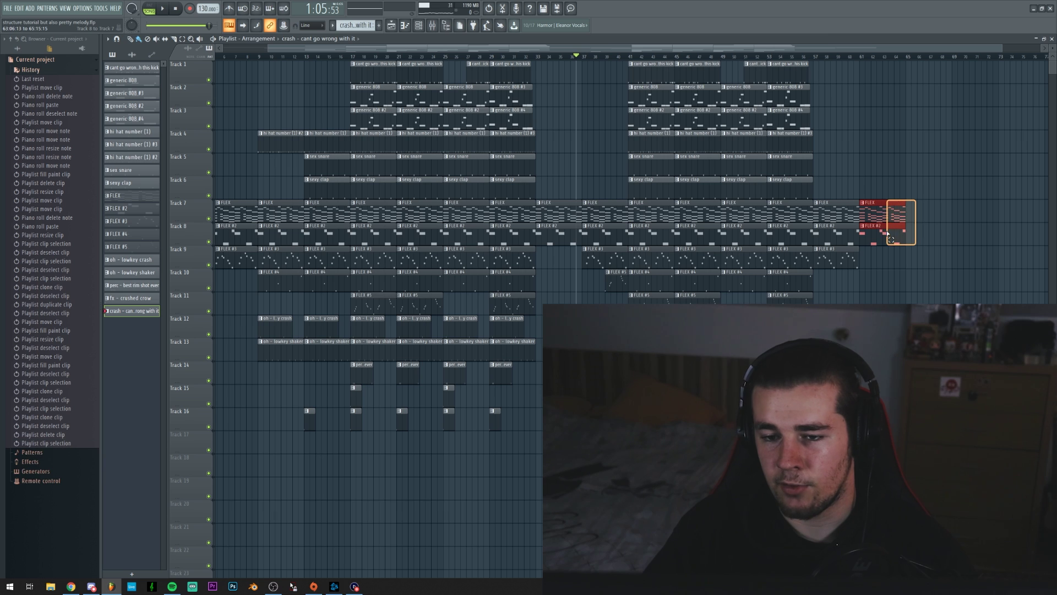
{"action": "key", "text": "ctrl+b"}
{"action": "right_click", "coordinate": [924, 238]}
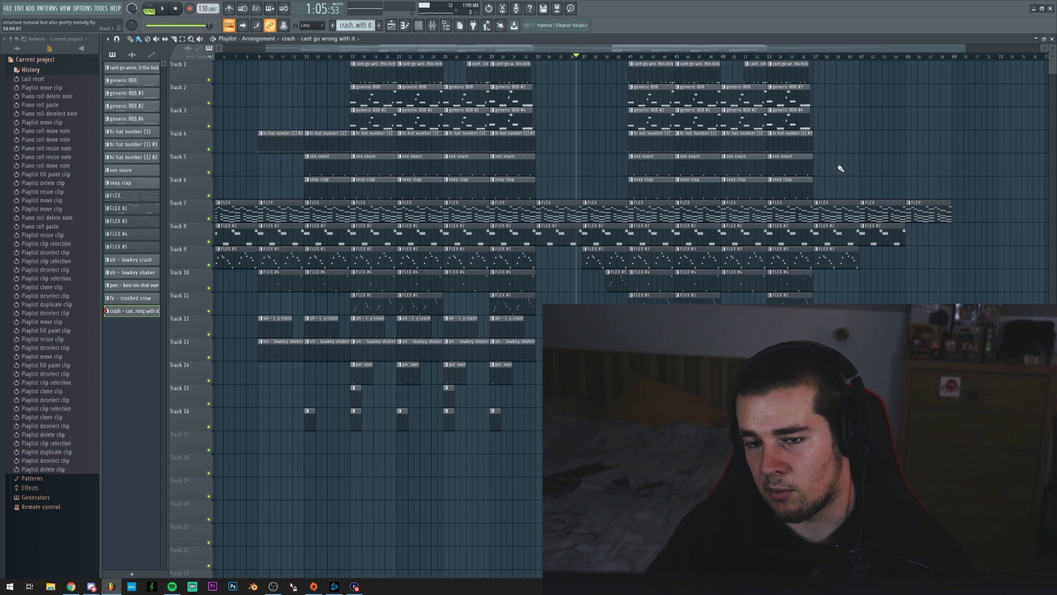
Play the end of the second drop and the outro from about bar 56
{"action": "key", "text": "space"}
{"action": "scroll", "coordinate": [815, 61], "scroll_direction": "up", "scroll_amount": 3}
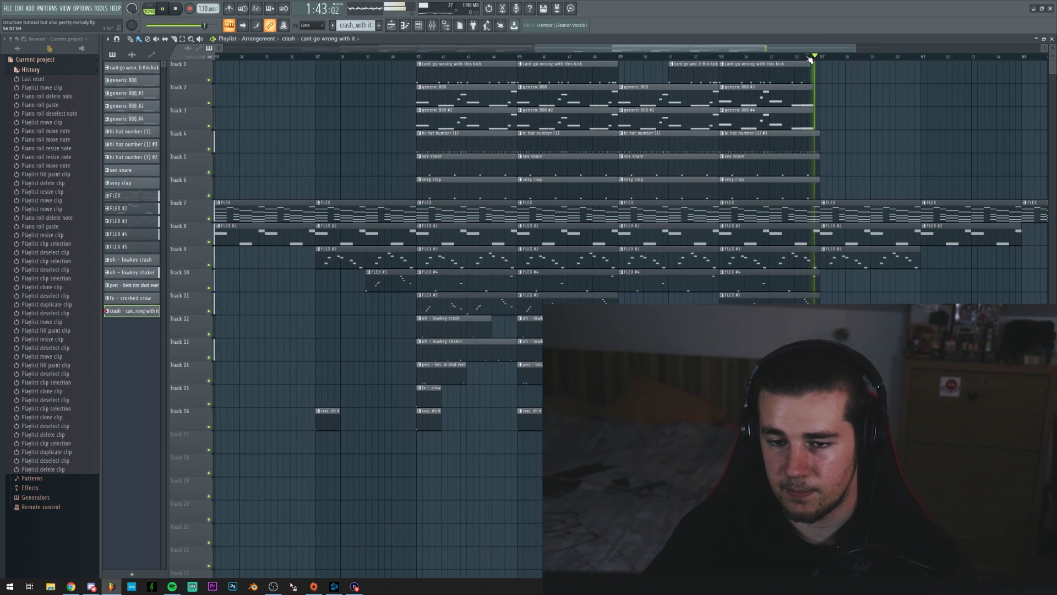
{"action": "scroll", "coordinate": [885, 62], "scroll_direction": "up", "scroll_amount": 2}
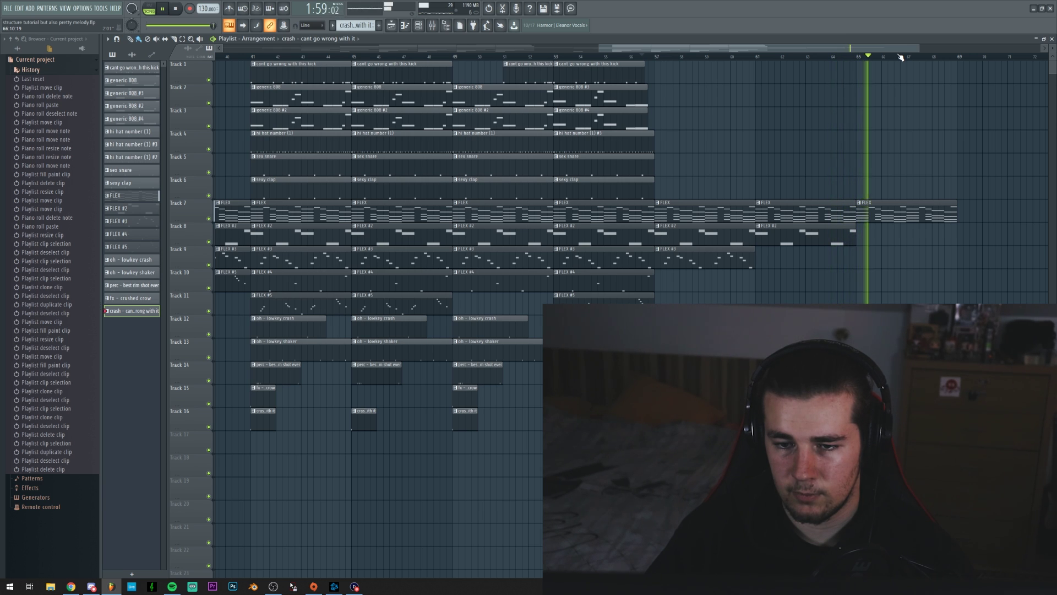
Trim about a quarter of a bar off the end of the last FLEX #2 clip before bar 65
{"action": "key", "text": "space"}
{"action": "scroll", "coordinate": [858, 60], "scroll_direction": "up", "scroll_amount": 2}
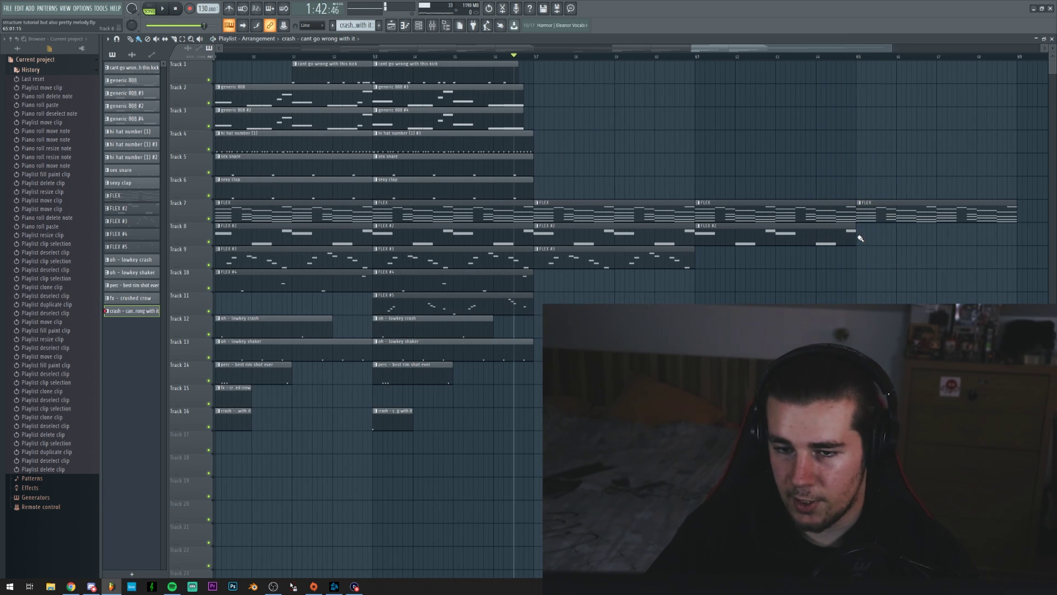
{"action": "left_click_drag", "start_coordinate": [856, 236], "coordinate": [855, 236]}
{"action": "scroll", "coordinate": [823, 59], "scroll_direction": "down", "scroll_amount": 2}
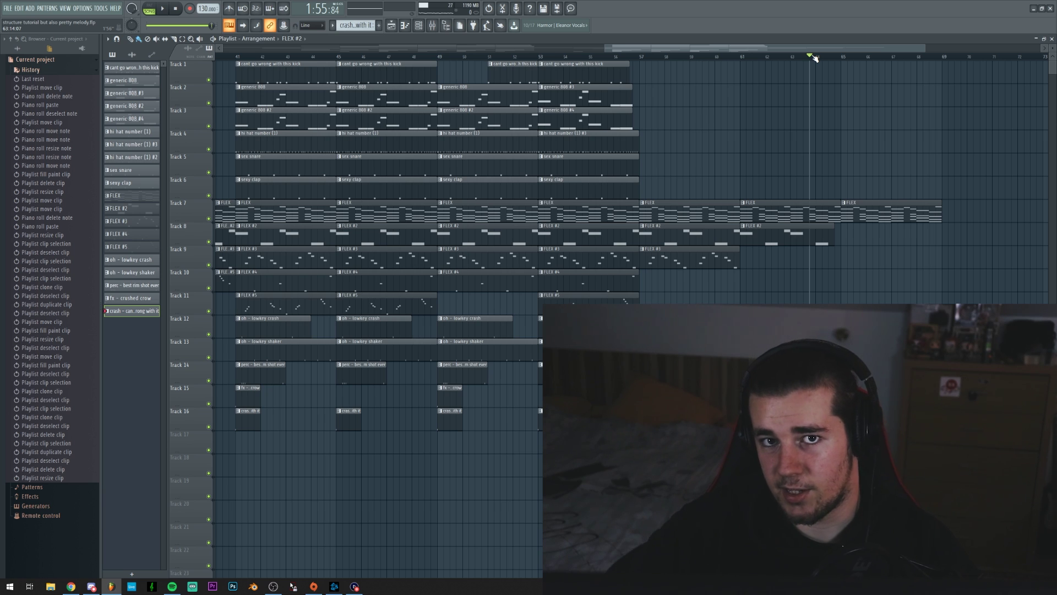
Make the last FLEX clip at bar 65 unique and open its notes in the piano roll
{"action": "scroll", "coordinate": [793, 209], "scroll_direction": "right", "scroll_amount": 2}
{"action": "right_click", "coordinate": [777, 207]}
{"action": "left_click", "coordinate": [803, 257]}
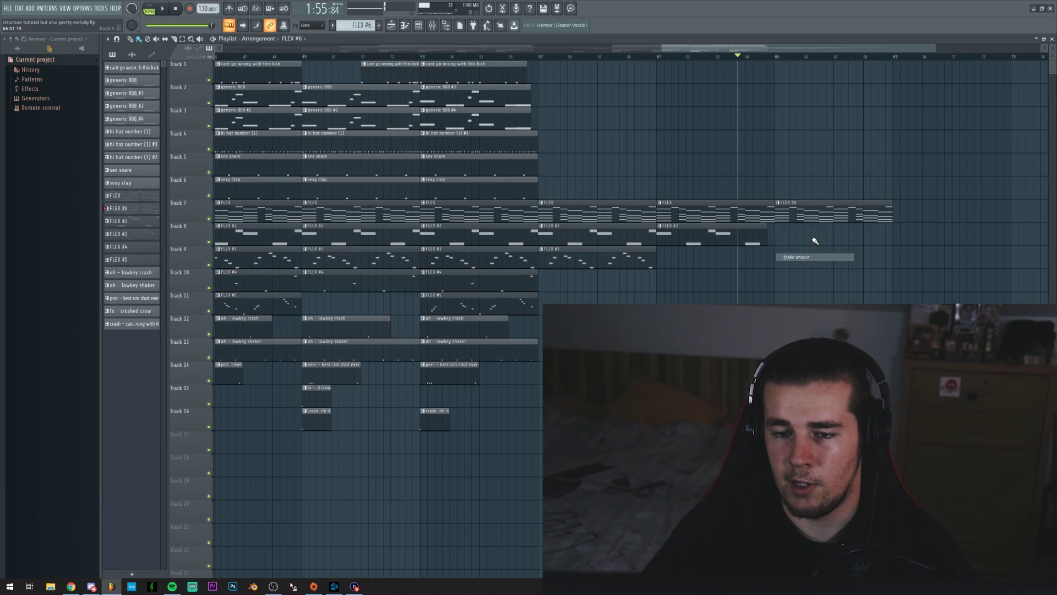
{"action": "double_click", "coordinate": [841, 214]}
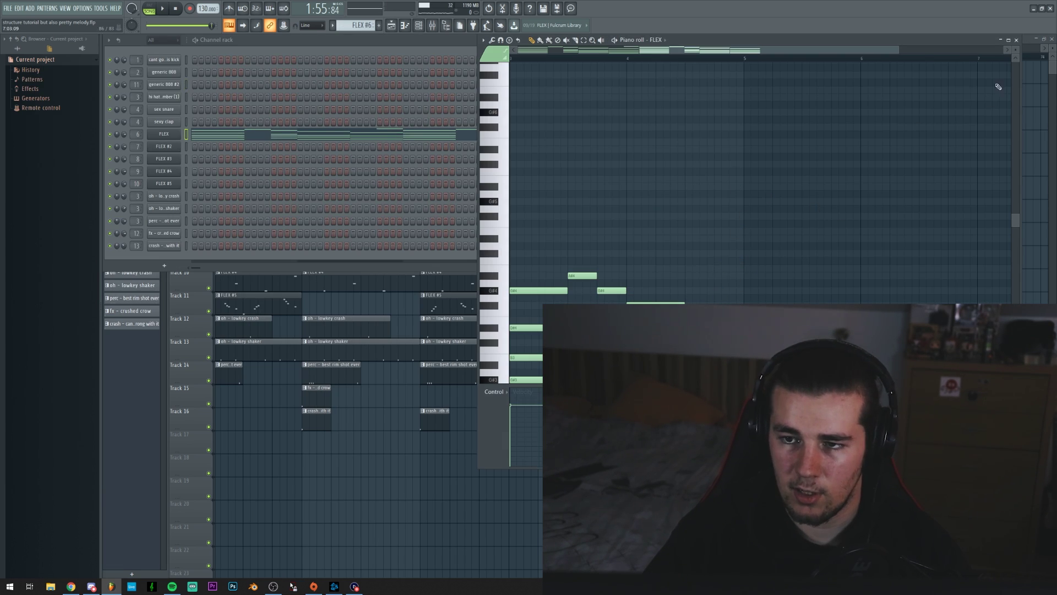
{"action": "left_click", "coordinate": [1016, 40]}
{"action": "left_click", "coordinate": [851, 57]}
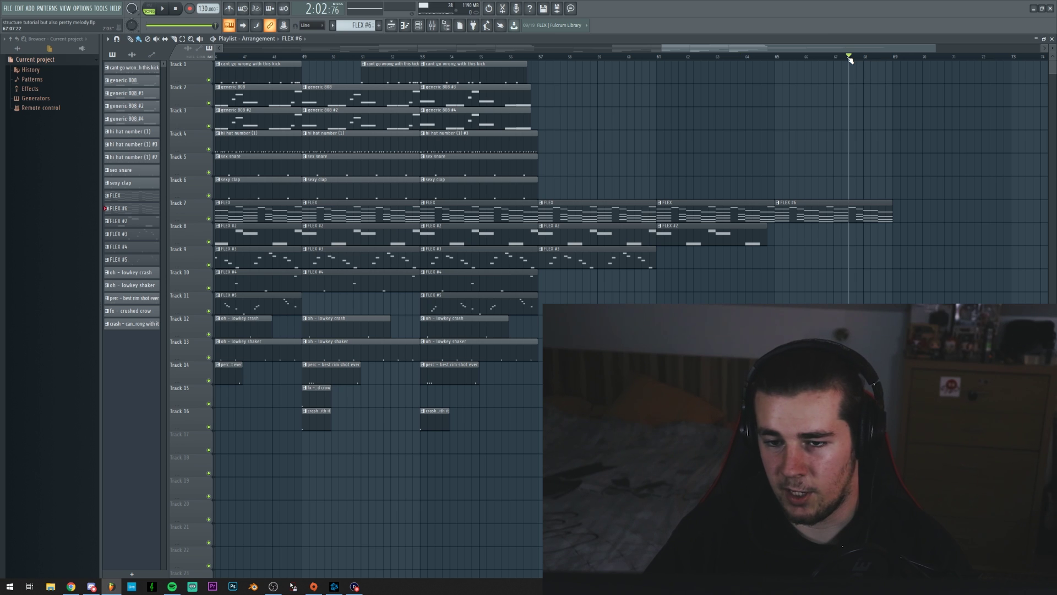
Play the closing FLEX section of the outro from bar 65
{"action": "scroll", "coordinate": [850, 57], "scroll_direction": "up", "scroll_amount": 2}
{"action": "left_click", "coordinate": [749, 57]}
{"action": "key", "text": "space"}
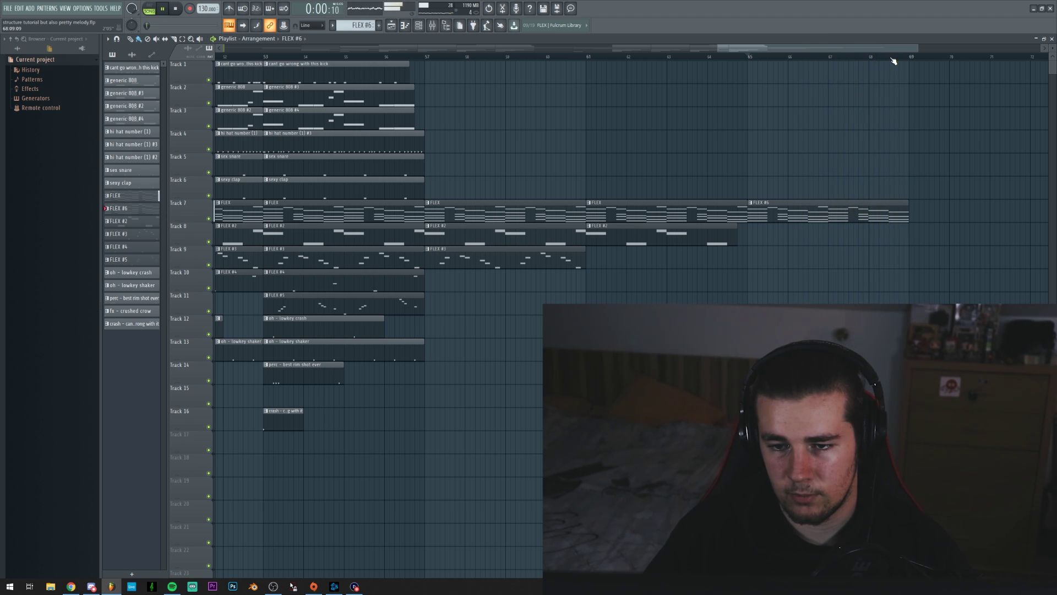
{"action": "key", "text": "space"}
{"action": "scroll", "coordinate": [893, 59], "scroll_direction": "down", "scroll_amount": 5}
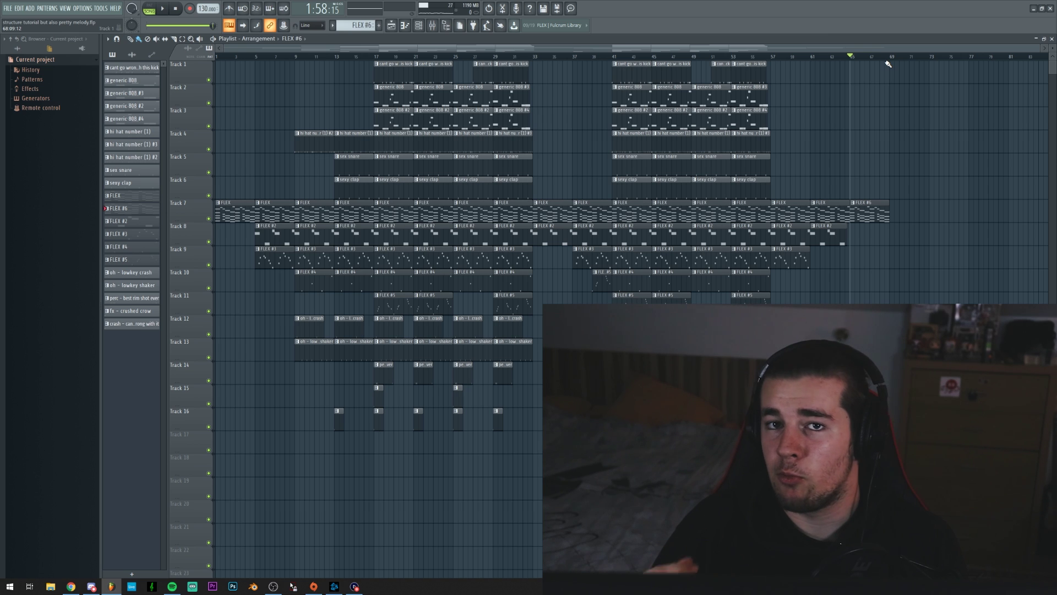
Add the HalfTime effect to the second effect slot of the Master mixer track
{"action": "left_click", "coordinate": [434, 28]}
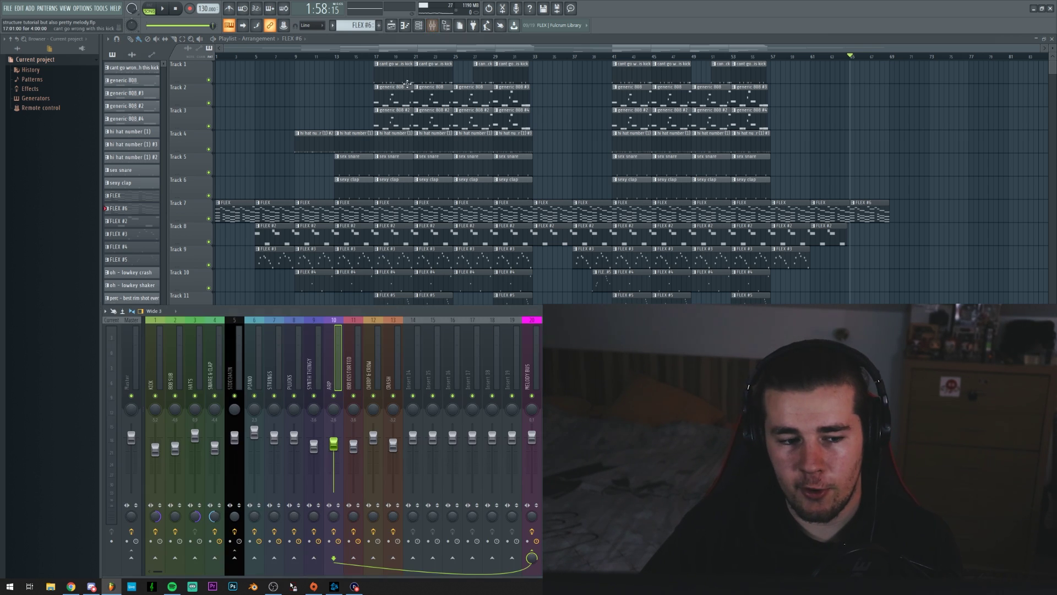
{"action": "left_click", "coordinate": [132, 365]}
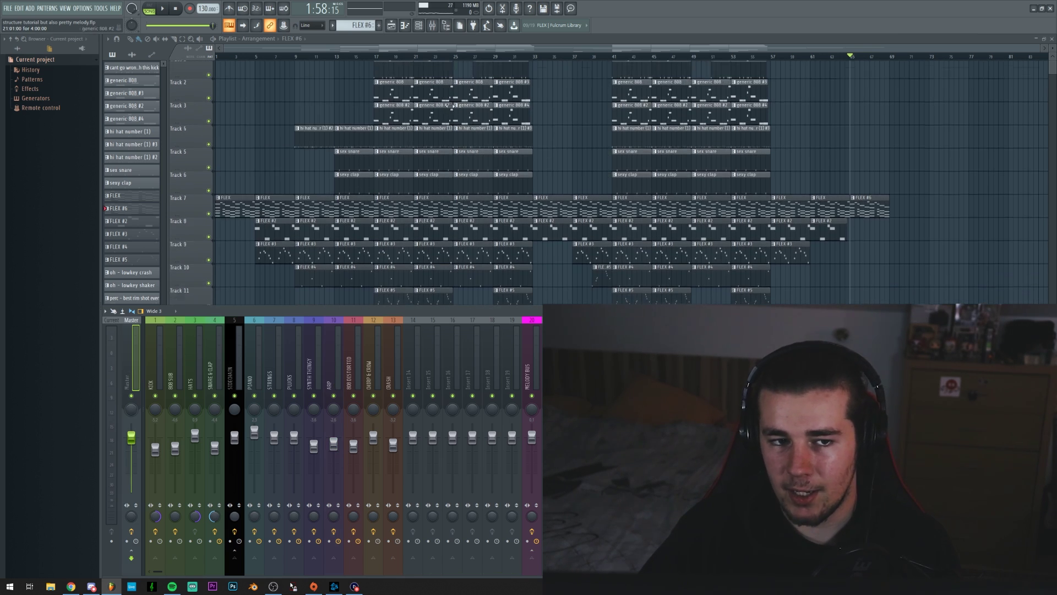
{"action": "key", "text": "F9"}
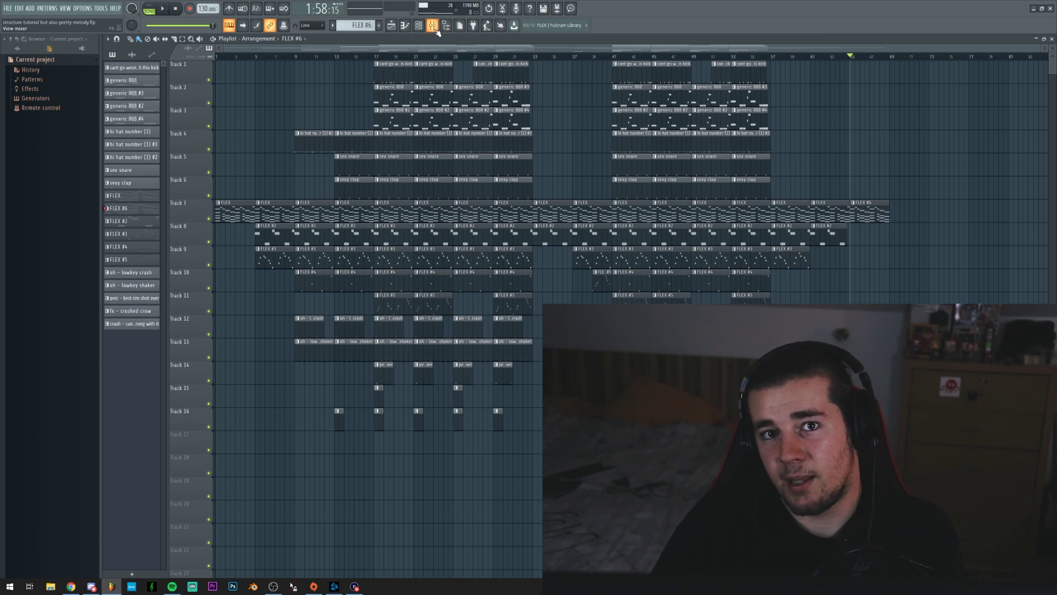
{"action": "left_click", "coordinate": [435, 29]}
{"action": "left_click", "coordinate": [962, 341]}
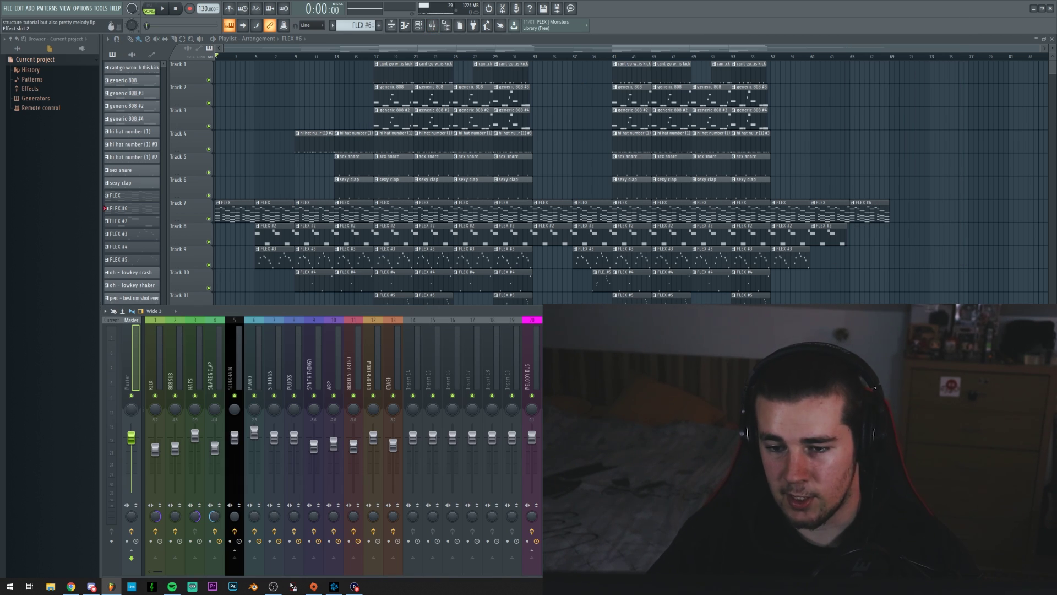
{"action": "left_click", "coordinate": [595, 356]}
{"action": "left_click_drag", "start_coordinate": [344, 124], "coordinate": [498, 120]}
Set HalfTime's loop length to 1/2 and play the intro with the effect
{"action": "key", "text": "space"}
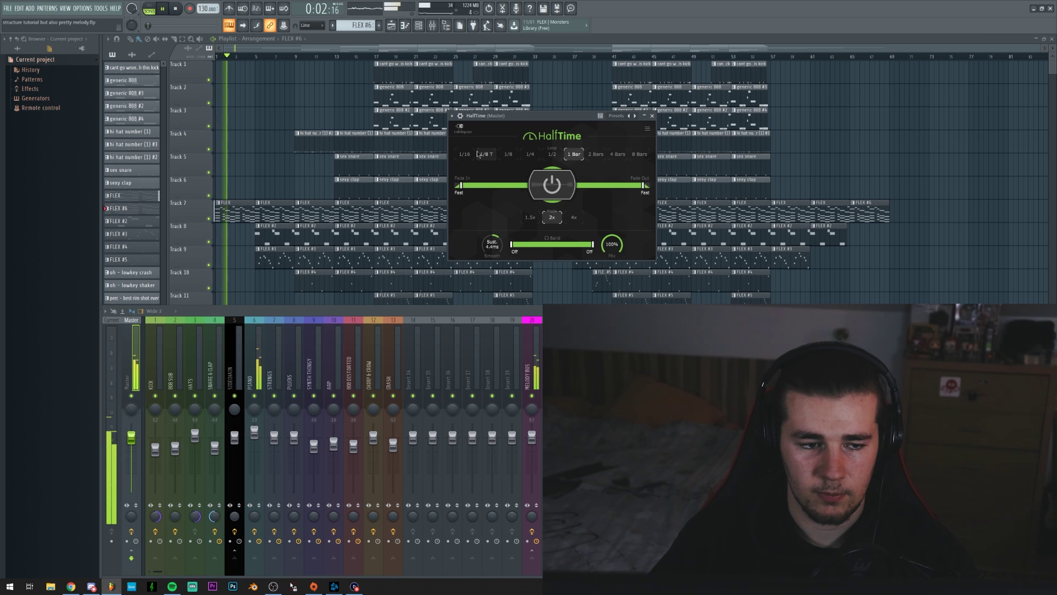
{"action": "key", "text": "space"}
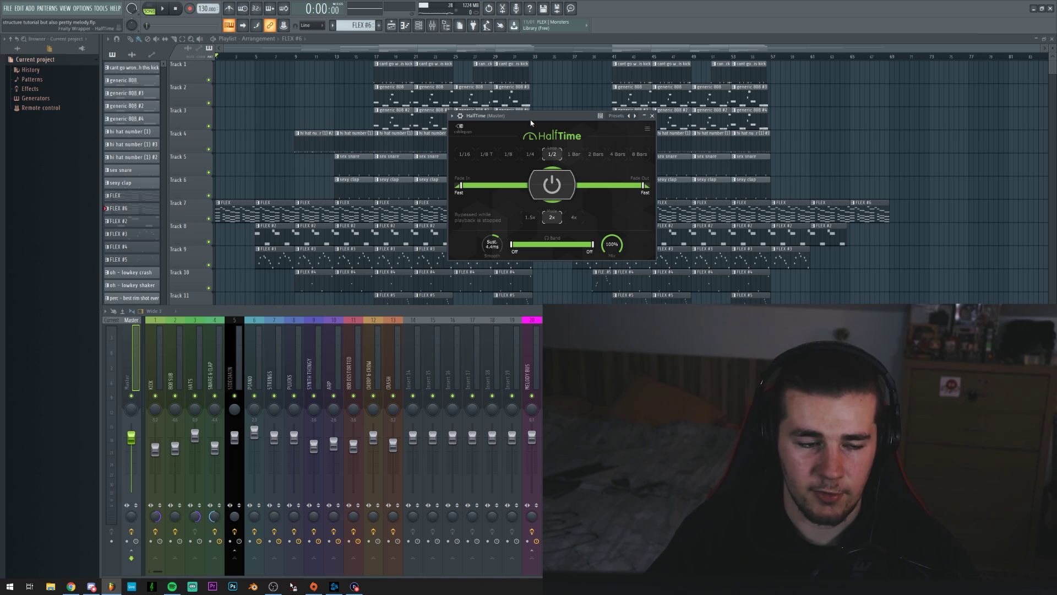
{"action": "key", "text": "space"}
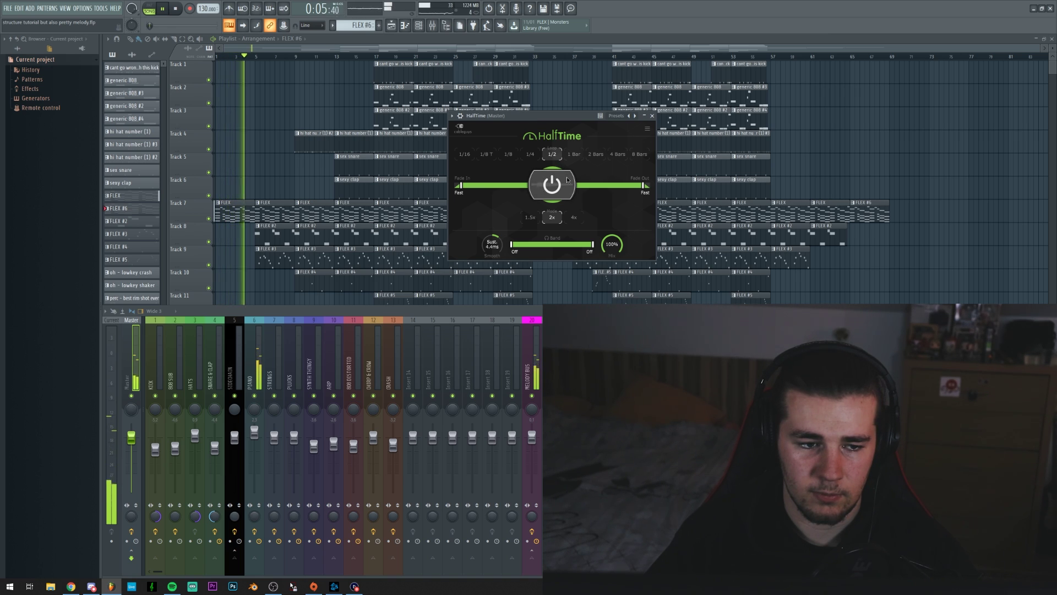
{"action": "key", "text": "space"}
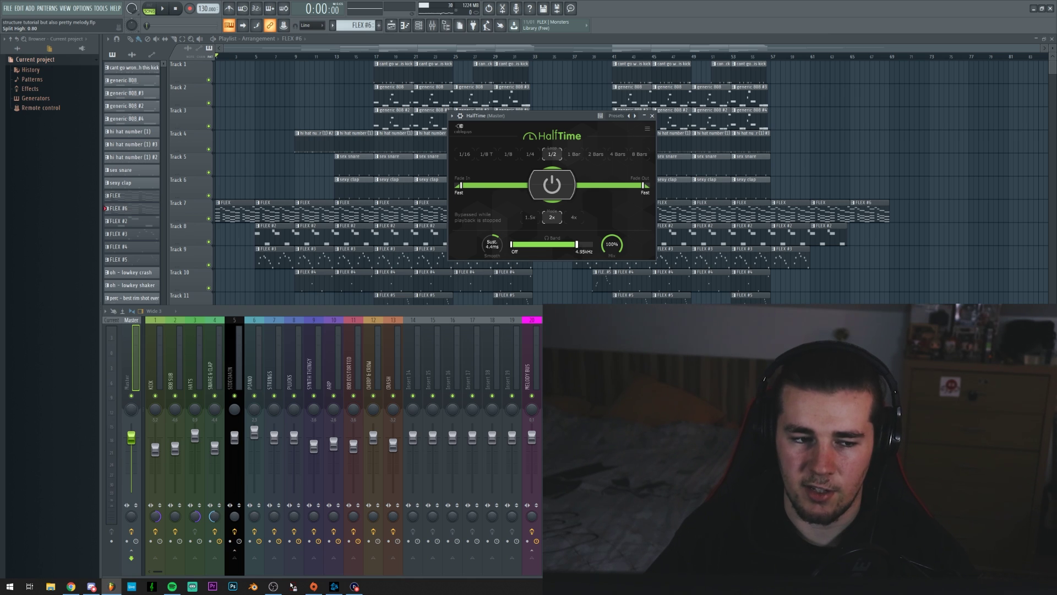
Return HalfTime's high split to Off and lower its mix to about 70% while listening to the intro
{"action": "key", "text": "space"}
{"action": "left_click_drag", "start_coordinate": [577, 246], "coordinate": [608, 246]}
{"action": "key", "text": "space"}
{"action": "key", "text": "space"}
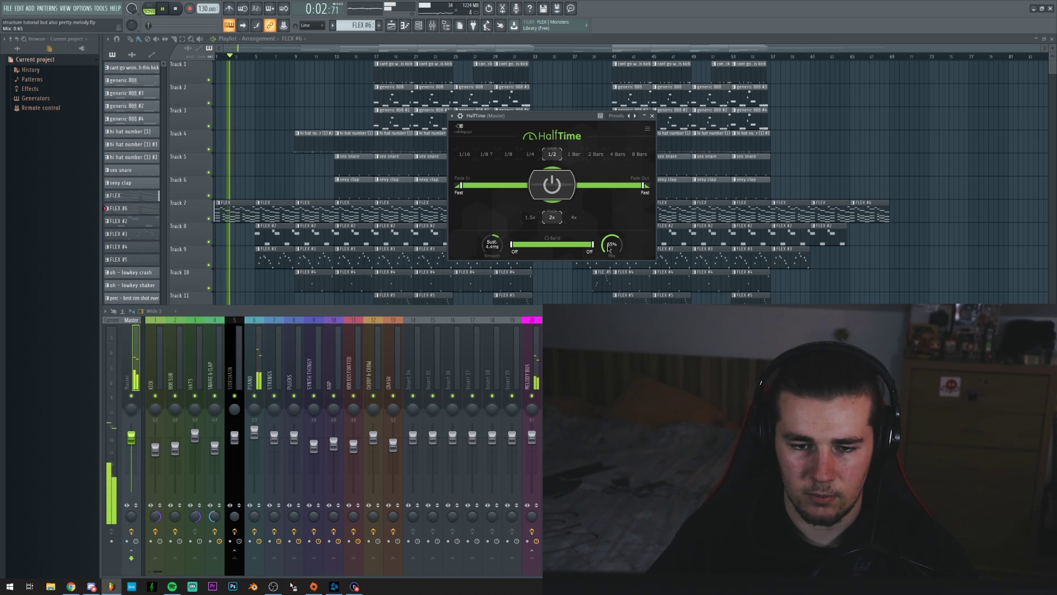
{"action": "scroll", "coordinate": [609, 249], "scroll_direction": "up", "scroll_amount": 2}
{"action": "key", "text": "space"}
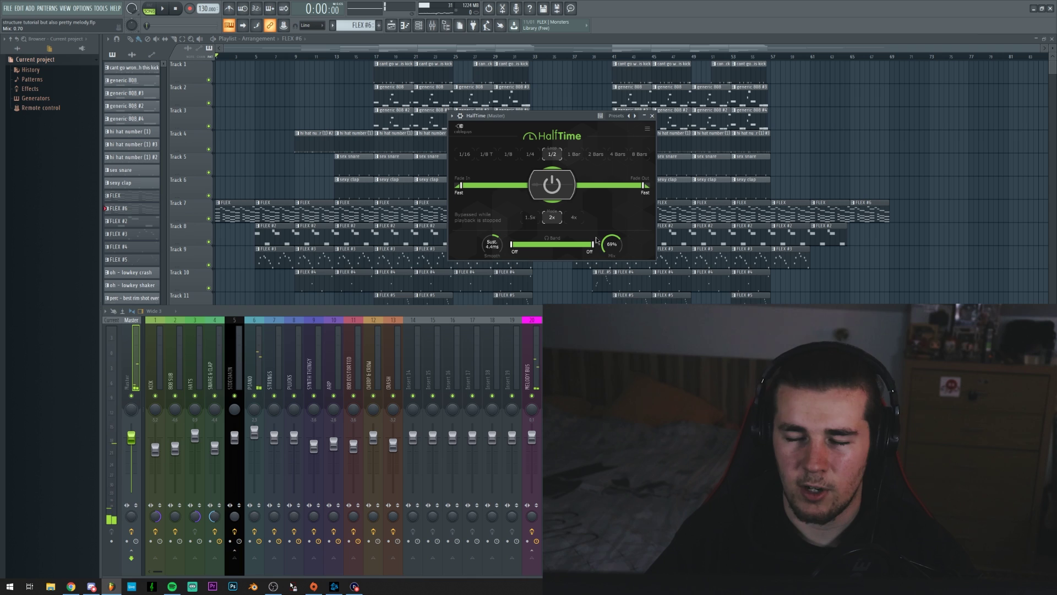
Set HalfTime's low band split to about 55.5 Hz and its high split to about 3.79 kHz during playback
{"action": "left_click_drag", "start_coordinate": [551, 116], "coordinate": [540, 117]}
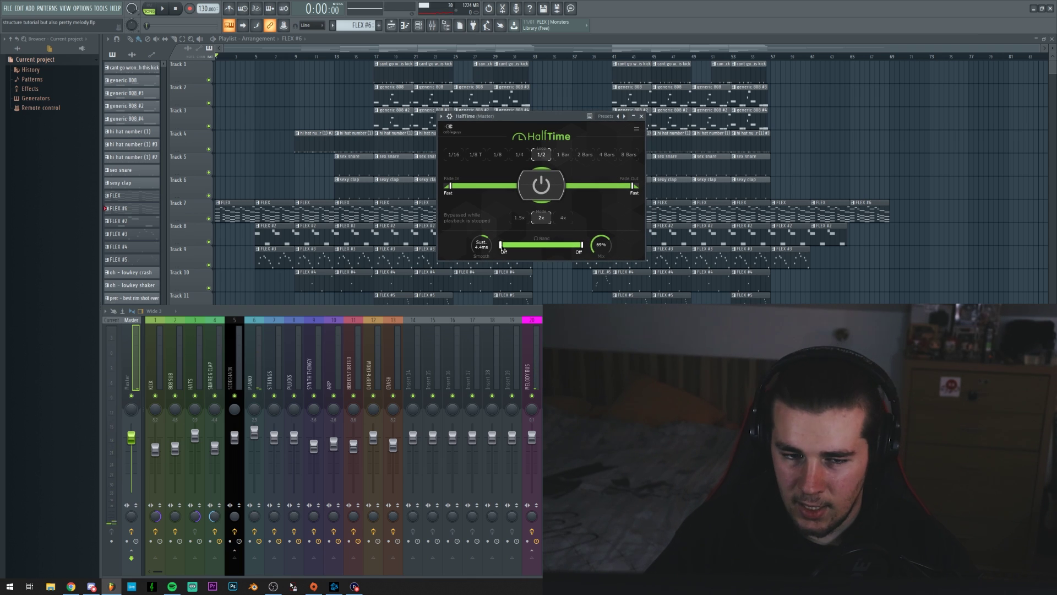
{"action": "left_click_drag", "start_coordinate": [500, 246], "coordinate": [511, 245]}
{"action": "key", "text": "space"}
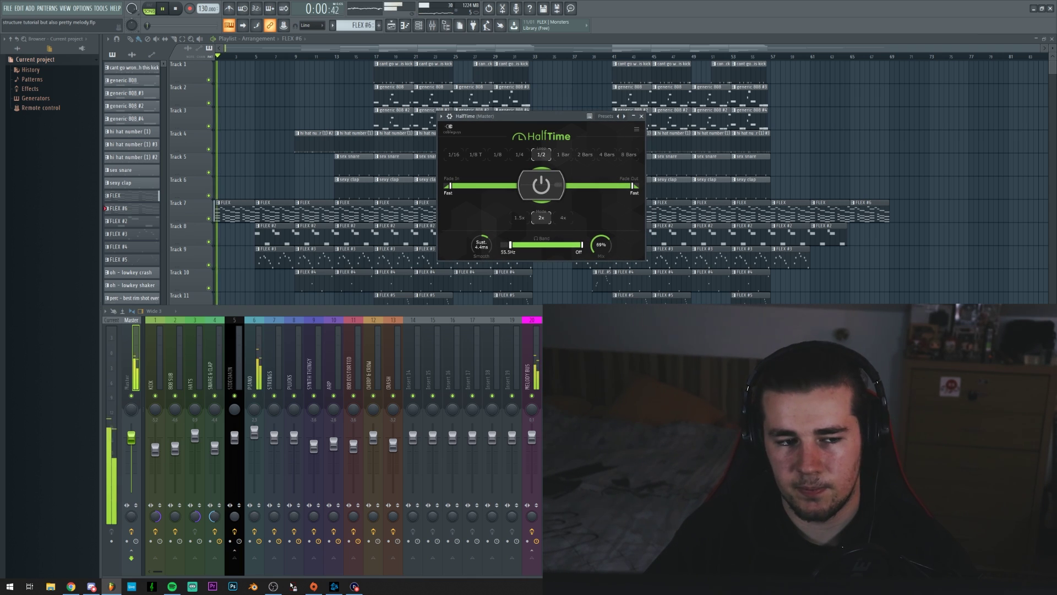
{"action": "left_click_drag", "start_coordinate": [558, 246], "coordinate": [562, 246]}
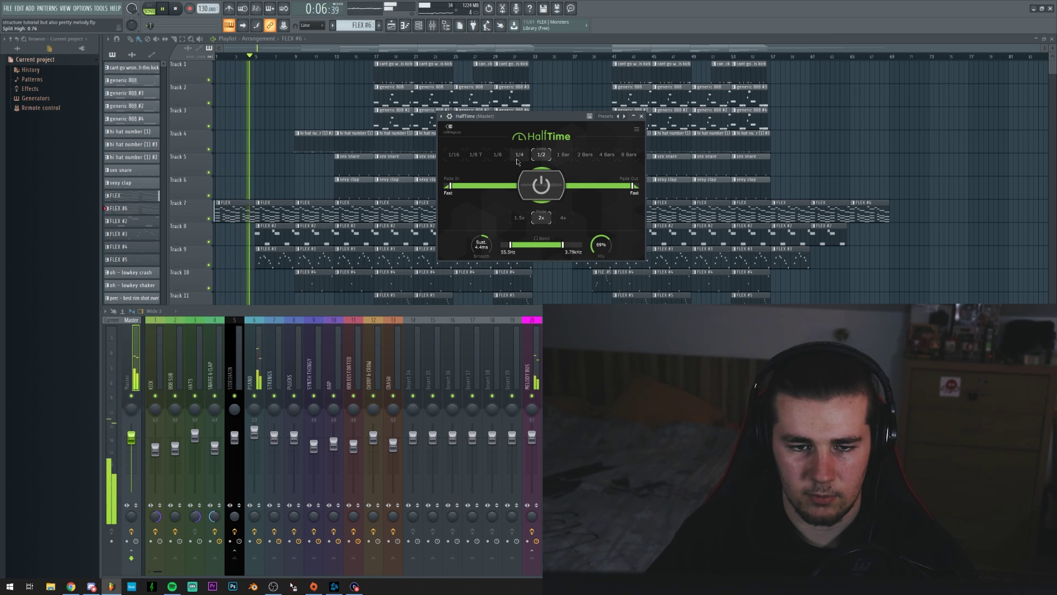
{"action": "key", "text": "space"}
Create an automation clip for HalfTime's mix level that falls to zero by bar 9 and stays there until the song's end
{"action": "scroll", "coordinate": [354, 246], "scroll_direction": "down", "scroll_amount": 2}
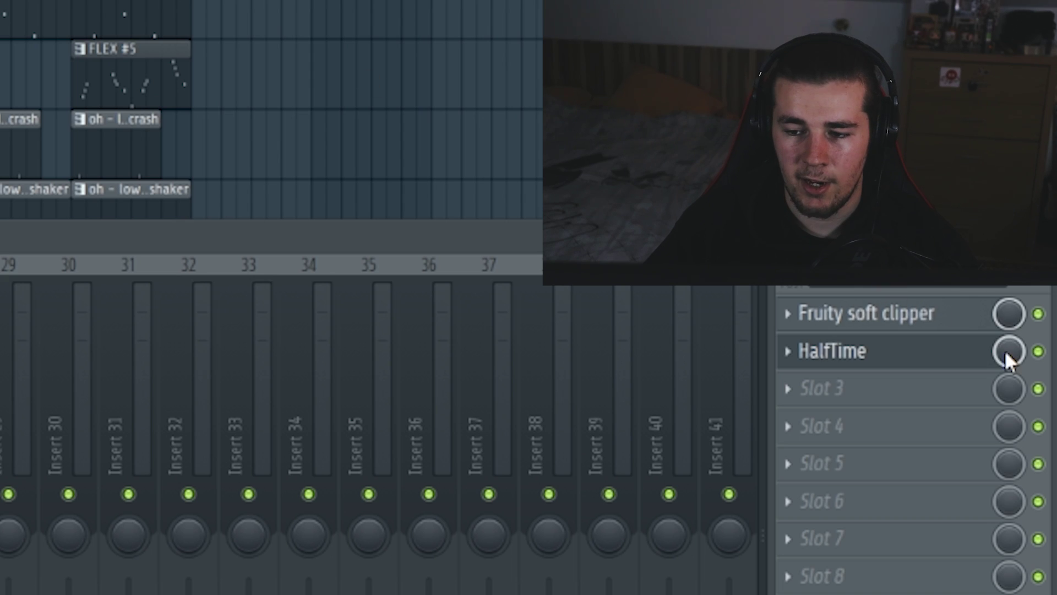
{"action": "right_click", "coordinate": [1039, 349]}
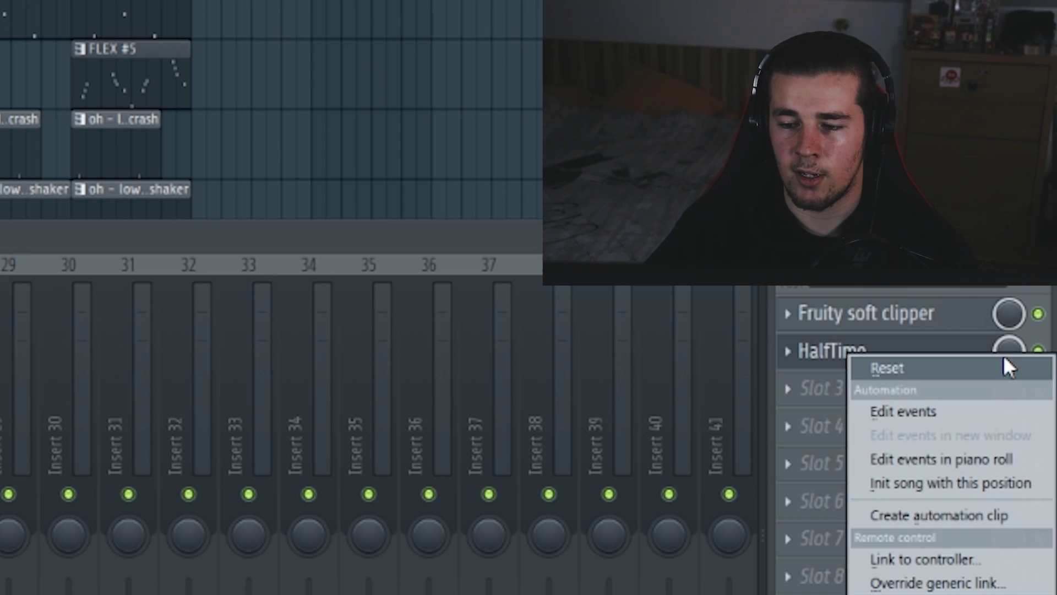
{"action": "left_click", "coordinate": [925, 514]}
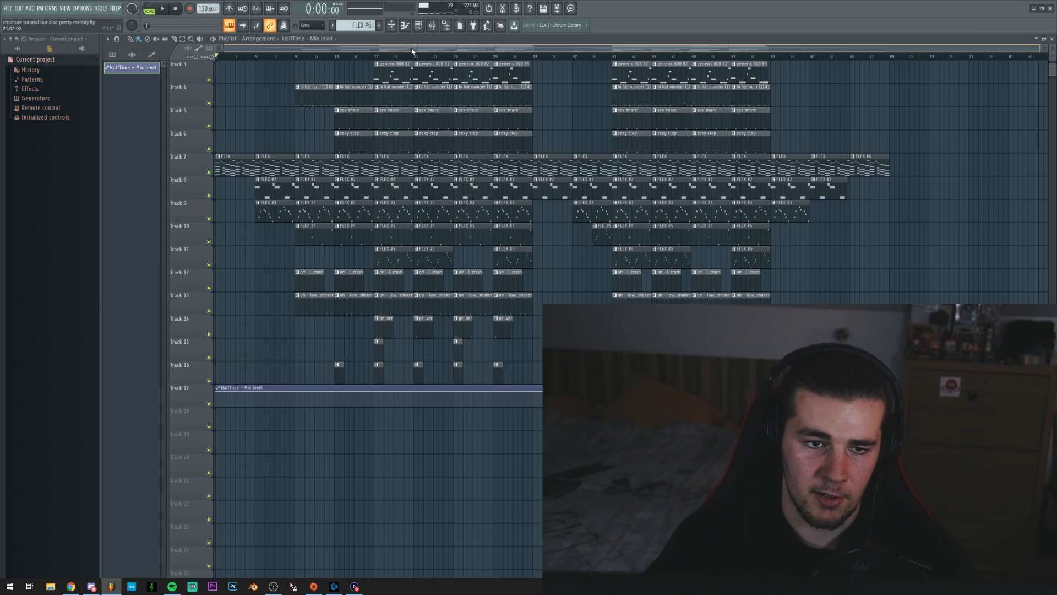
{"action": "left_click_drag", "start_coordinate": [295, 401], "coordinate": [295, 407]}
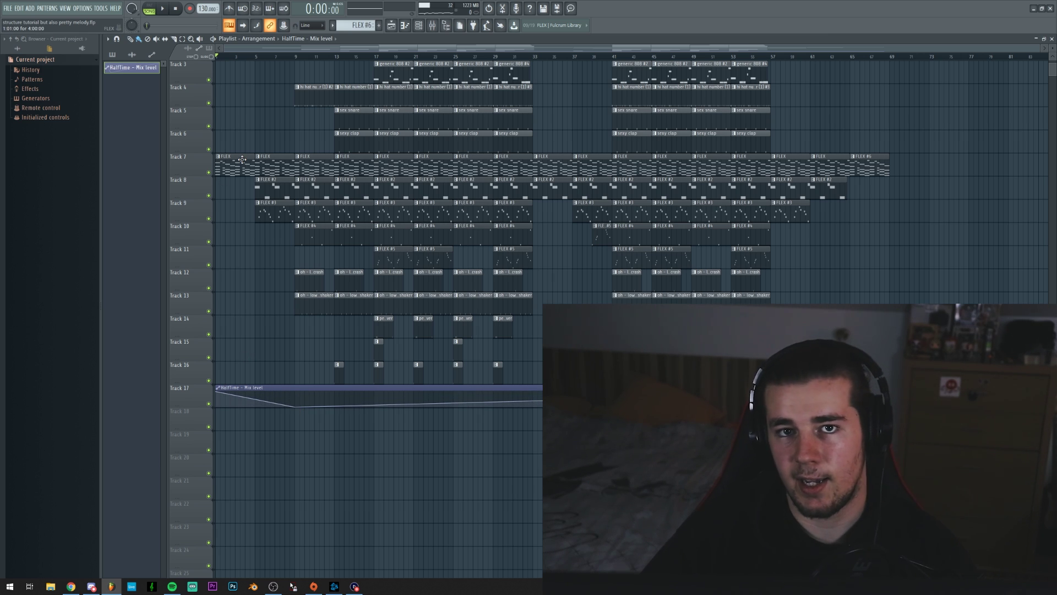
{"action": "left_click_drag", "start_coordinate": [890, 391], "coordinate": [889, 407]}
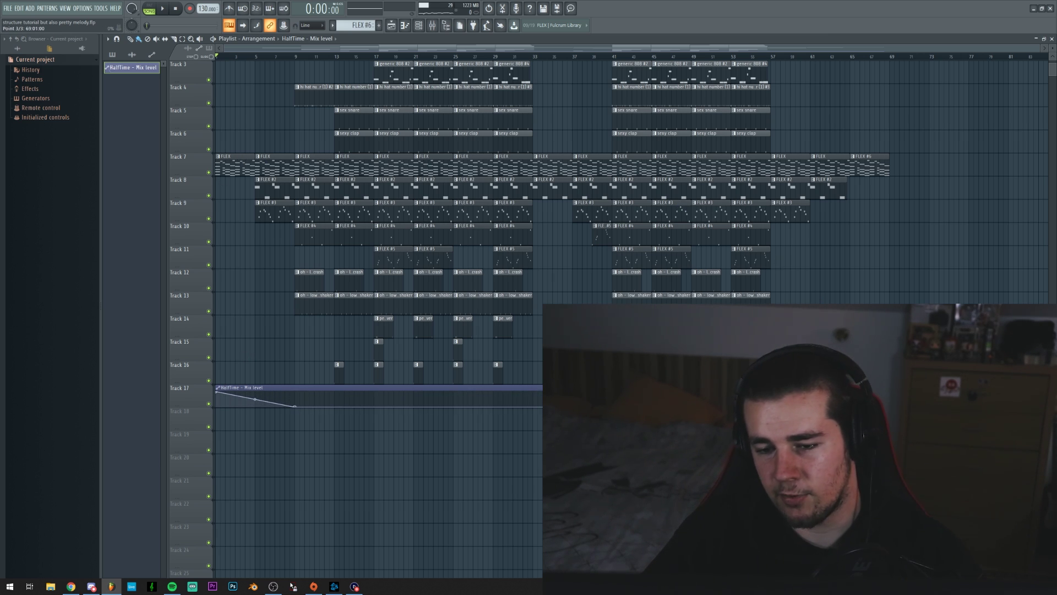
{"action": "scroll", "coordinate": [231, 57], "scroll_direction": "up", "scroll_amount": 3}
{"action": "key", "text": "space"}
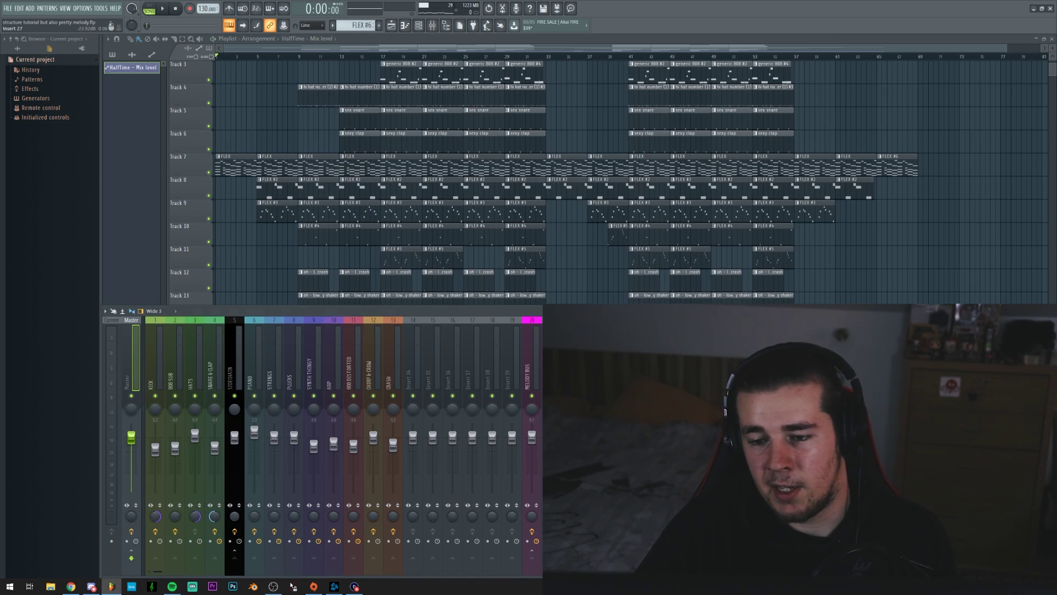
Add Fruity Reeverb 2 to the Master's third slot and raise its wet level with the dry level at about 76%
{"action": "left_click", "coordinate": [827, 386]}
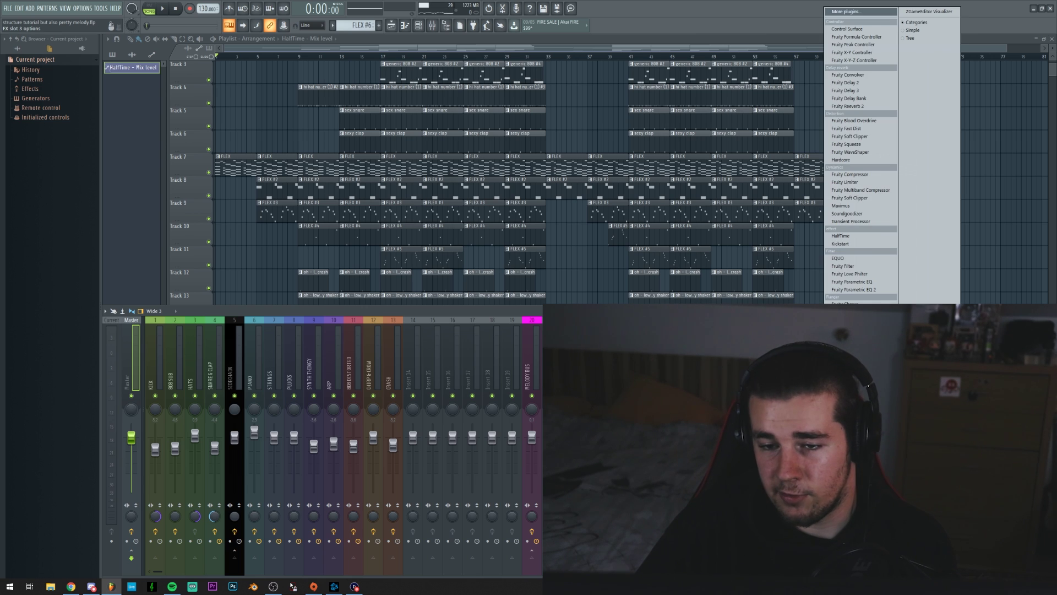
{"action": "left_click", "coordinate": [847, 106]}
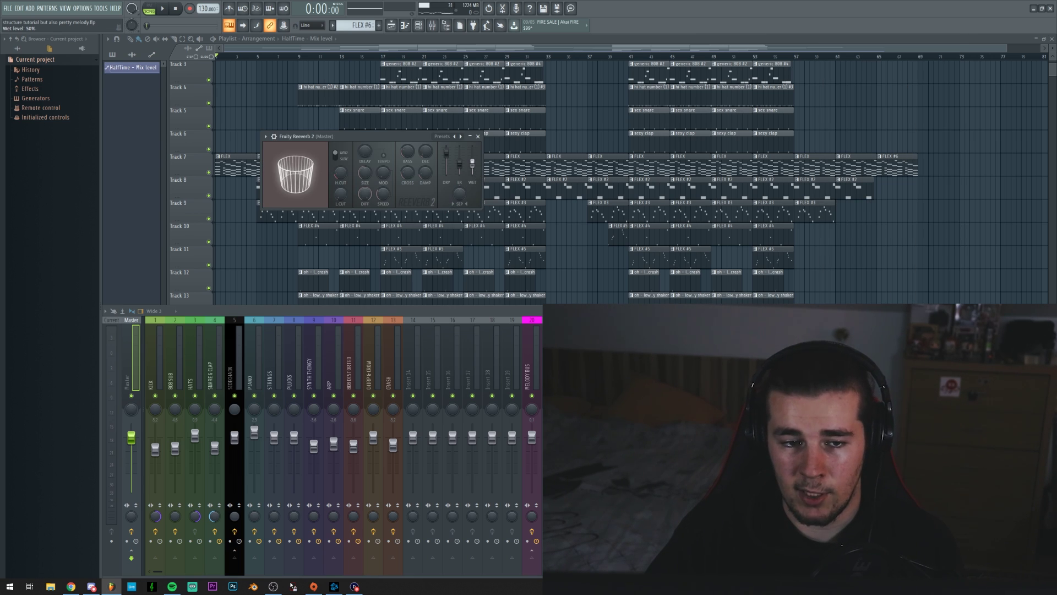
{"action": "left_click_drag", "start_coordinate": [472, 163], "coordinate": [438, 152]}
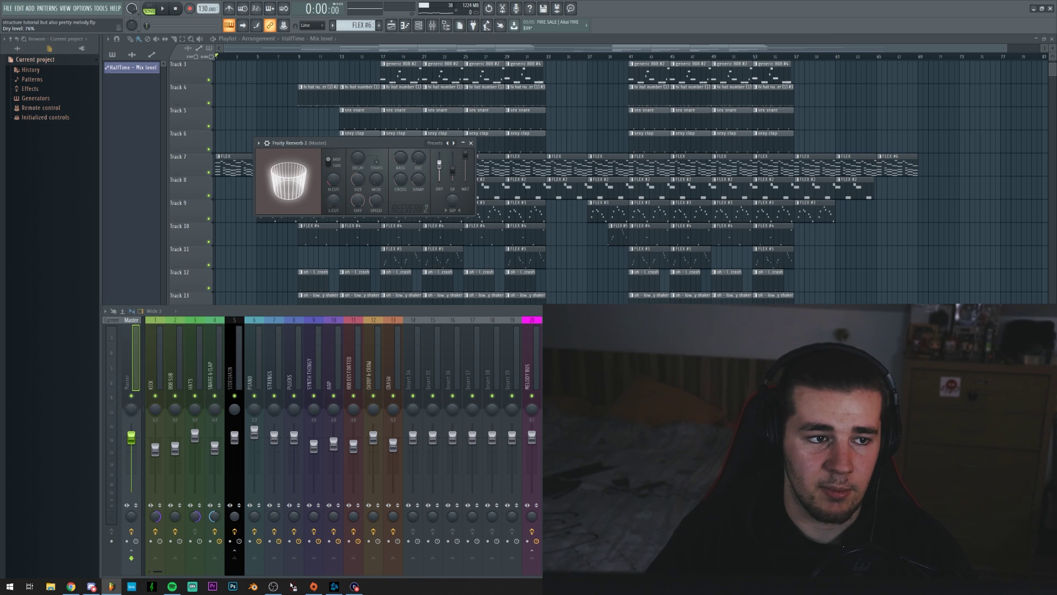
{"action": "key", "text": "space"}
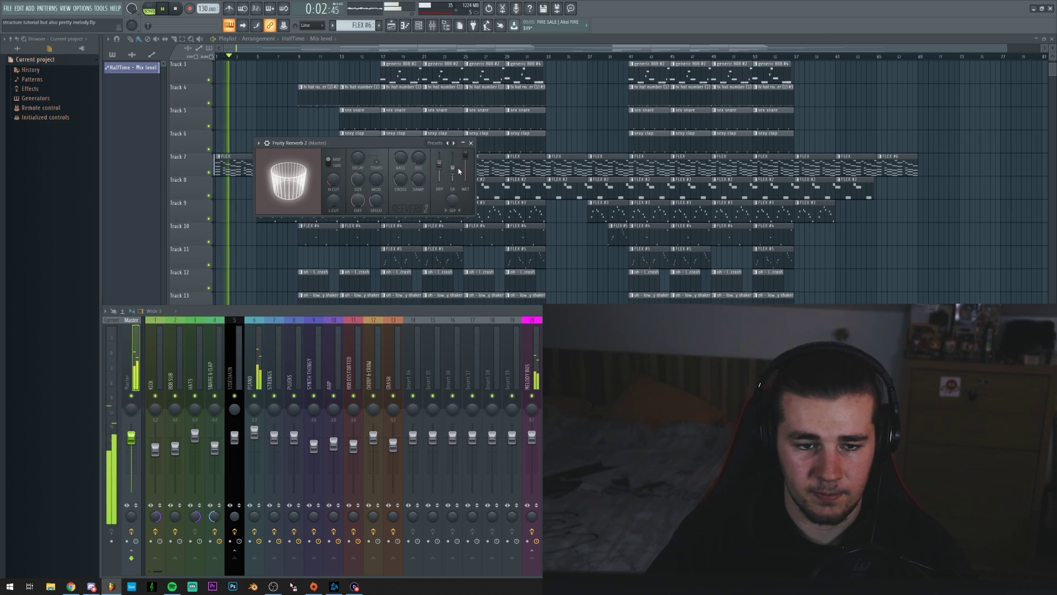
{"action": "key", "text": "space"}
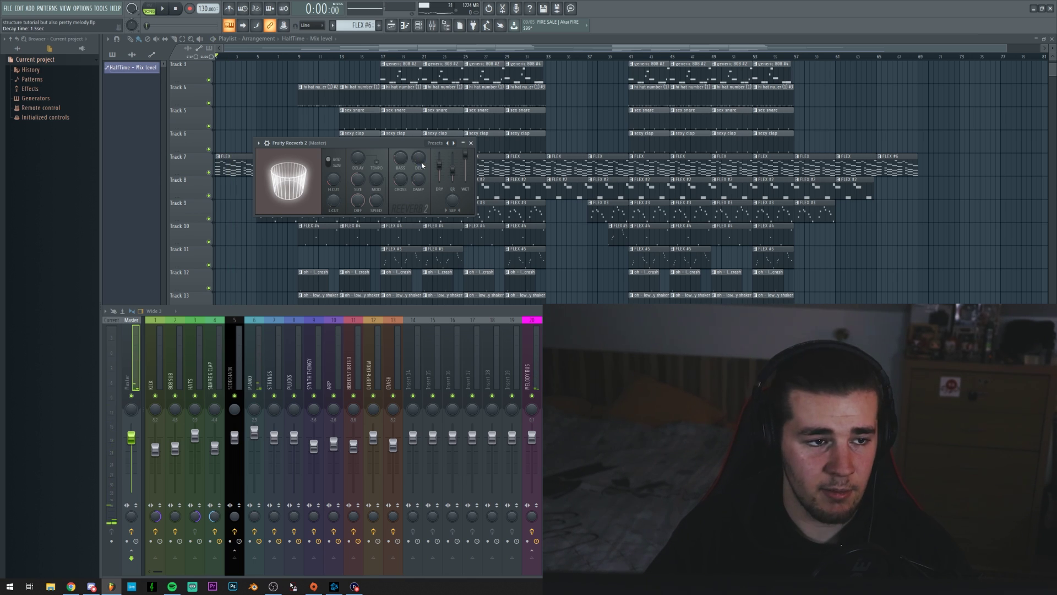
Raise the reverb's low cut and set its decay time to about 5.9 seconds while playing the intro
{"action": "key", "text": "space"}
{"action": "key", "text": "space"}
{"action": "left_click_drag", "start_coordinate": [358, 181], "coordinate": [333, 196]}
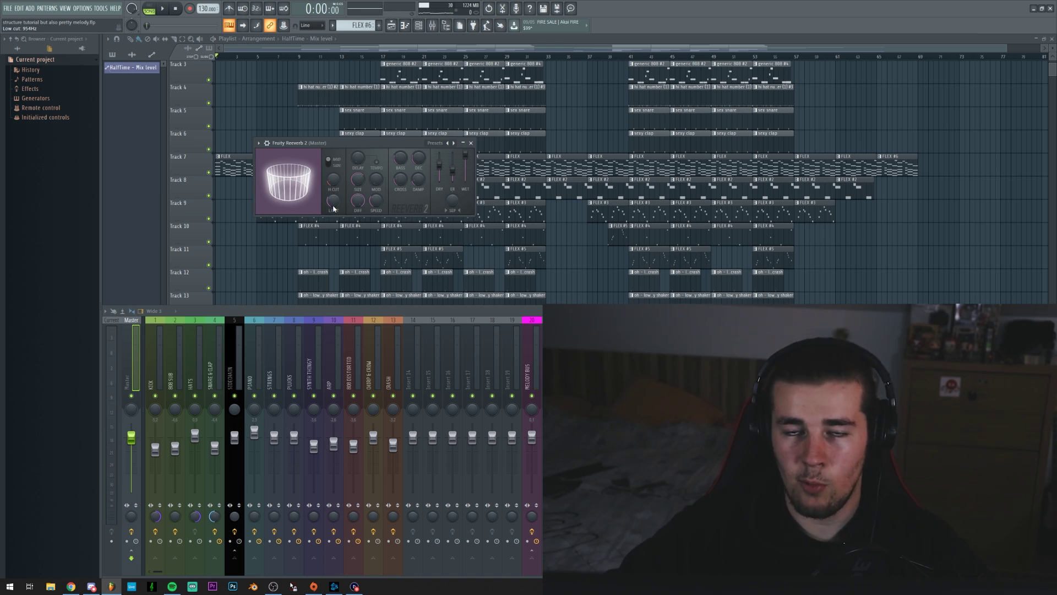
{"action": "key", "text": "space"}
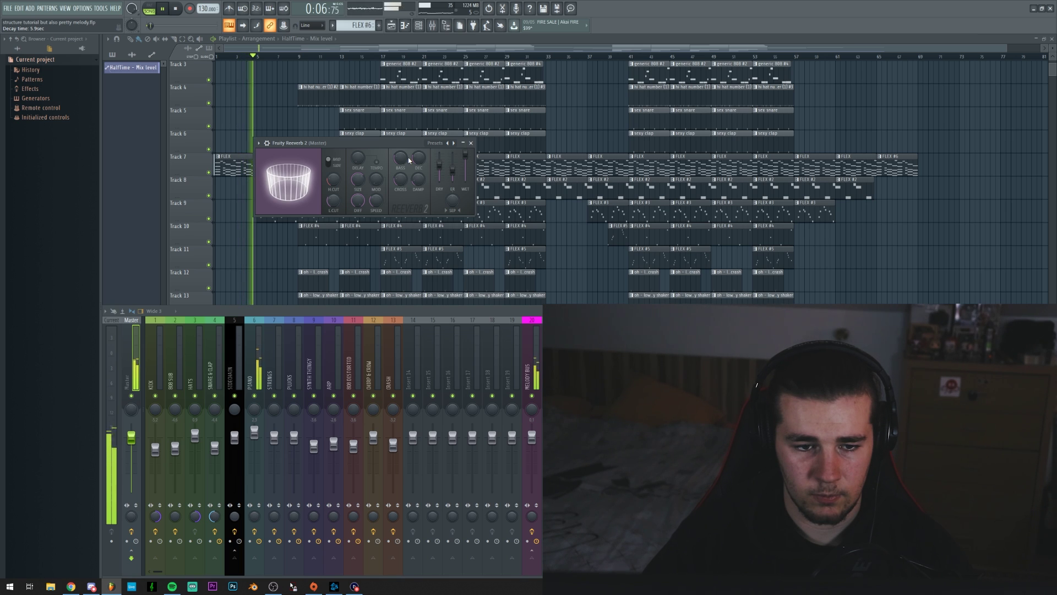
{"action": "left_click_drag", "start_coordinate": [390, 147], "coordinate": [463, 152]}
{"action": "key", "text": "space"}
Create an automation clip for Reeverb 2's mix level that falls to zero by bar 9 and stays there until the end
{"action": "key", "text": "Escape"}
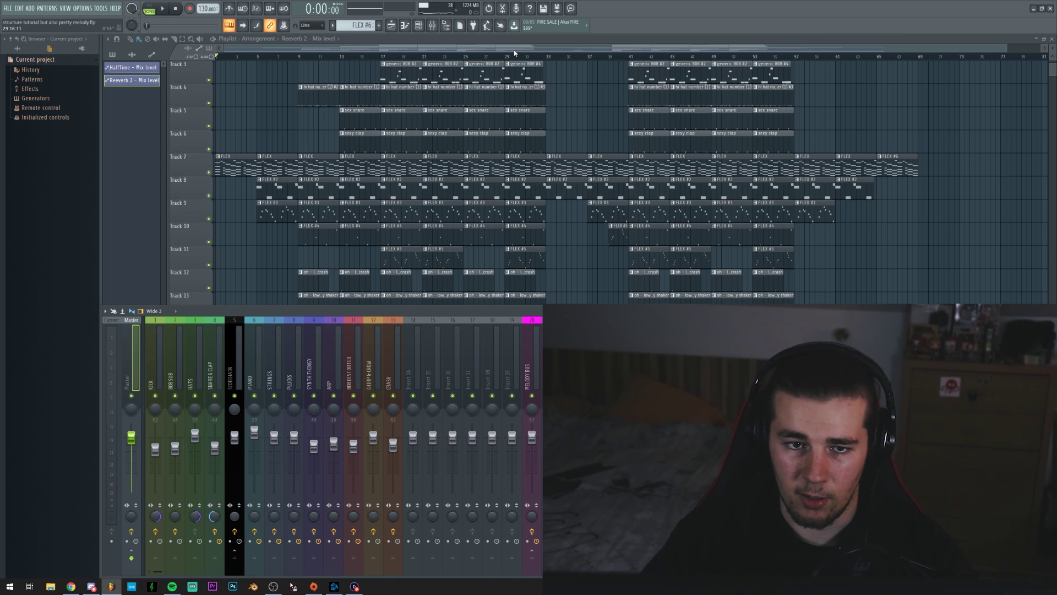
{"action": "key", "text": "F9"}
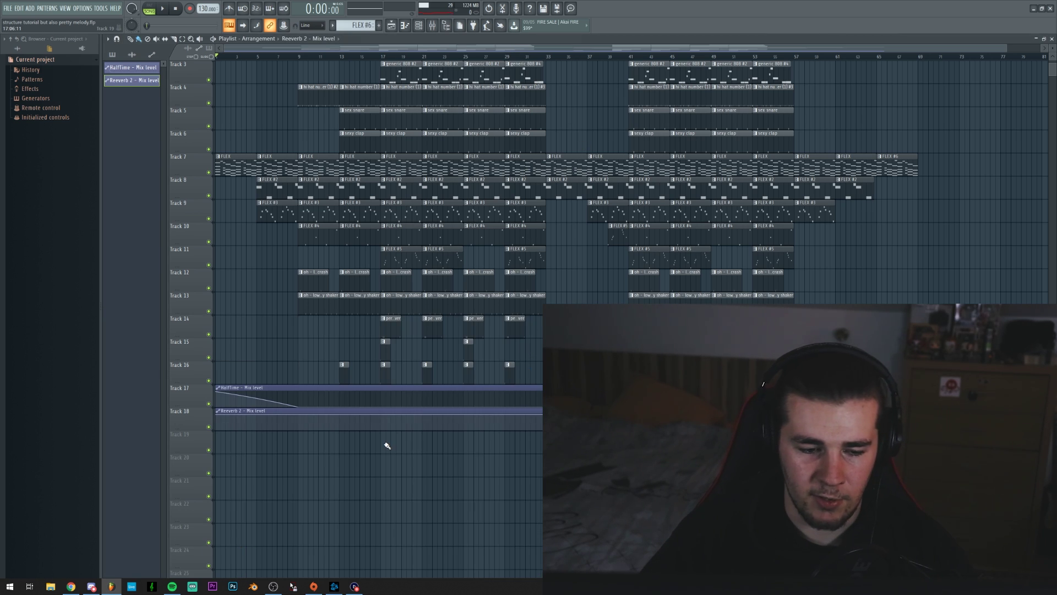
{"action": "left_click_drag", "start_coordinate": [298, 422], "coordinate": [299, 435]}
{"action": "left_click_drag", "start_coordinate": [918, 416], "coordinate": [918, 430]}
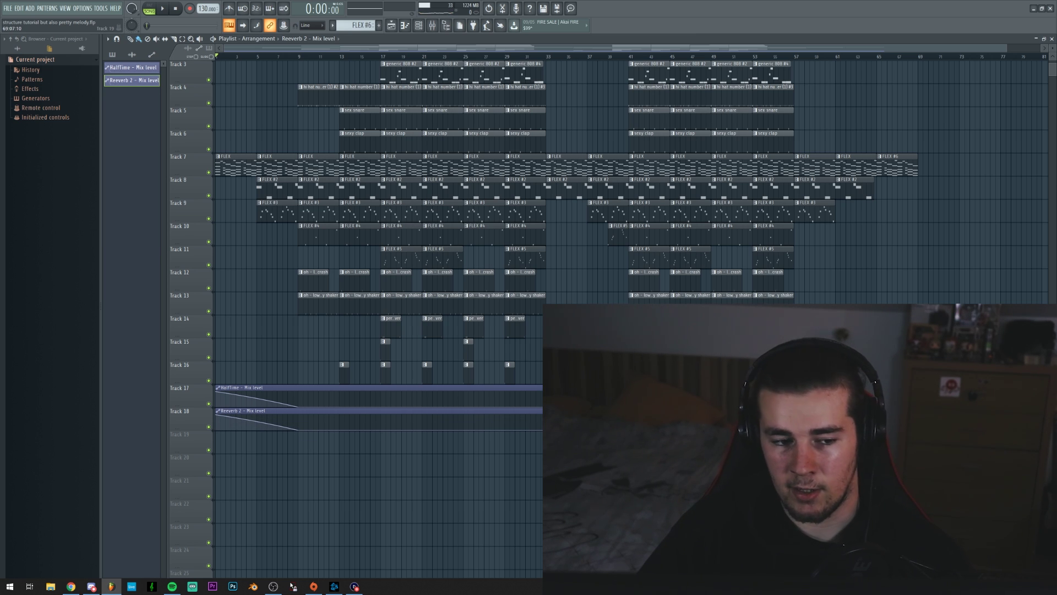
{"action": "key", "text": "F9"}
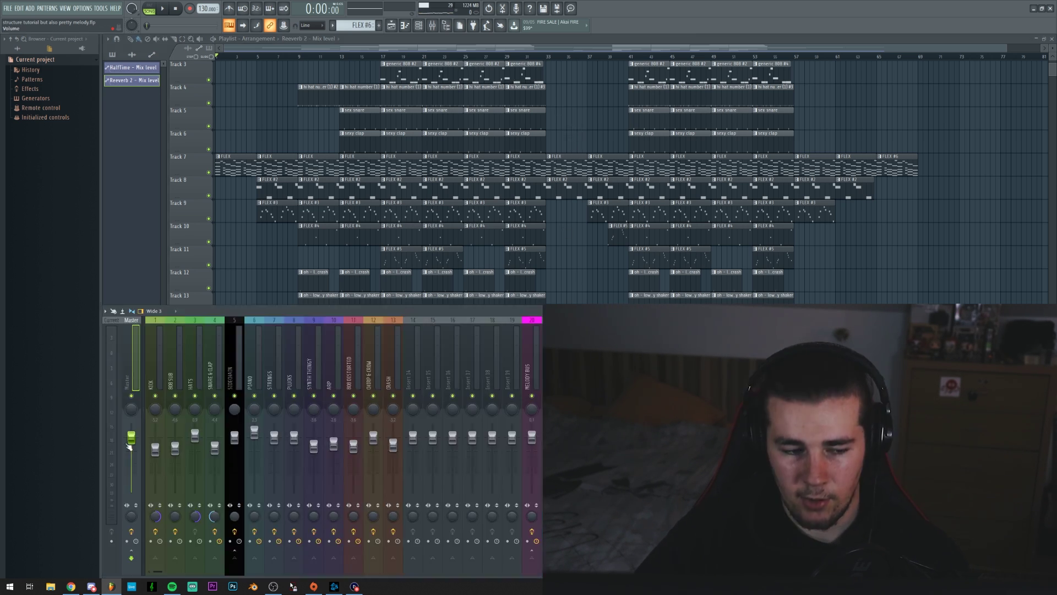
Create an automation clip for the Master track's volume and hide the mixer to reveal the clip in the playlist
{"action": "right_click", "coordinate": [131, 438]}
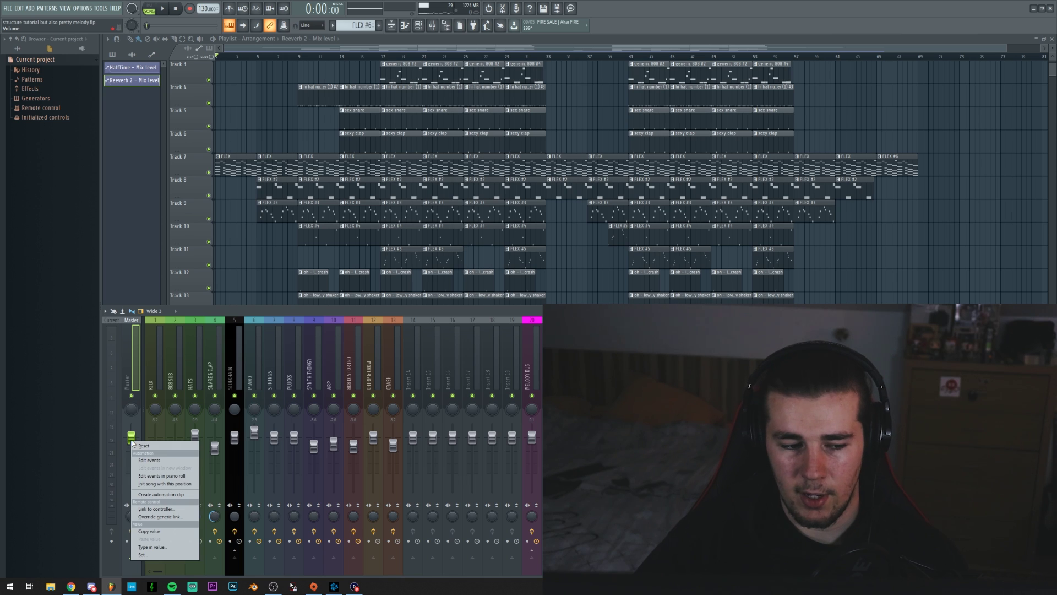
{"action": "left_click", "coordinate": [161, 494]}
{"action": "key", "text": "F9"}
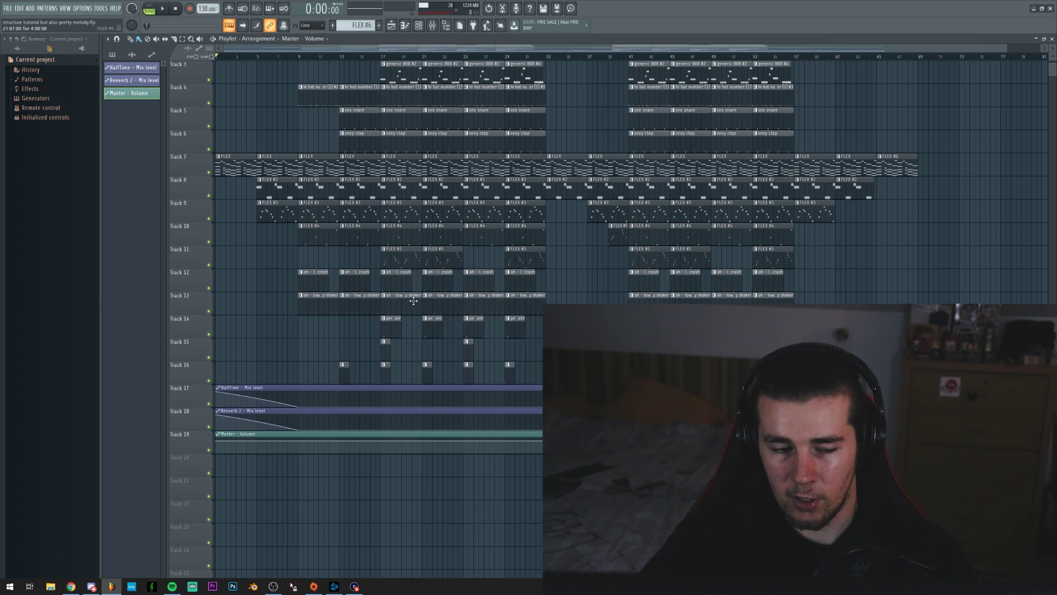
Add a point at bar 9 of the Master volume clip and paste the start point's copied 80% value onto it
{"action": "right_click", "coordinate": [219, 442]}
{"action": "left_click", "coordinate": [242, 551]}
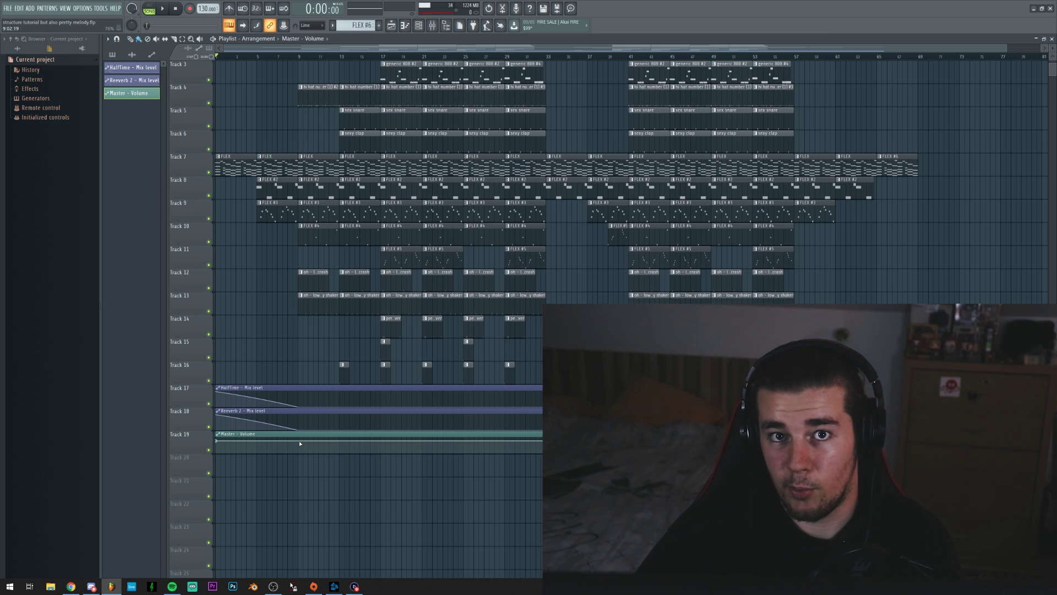
{"action": "right_click", "coordinate": [217, 441]}
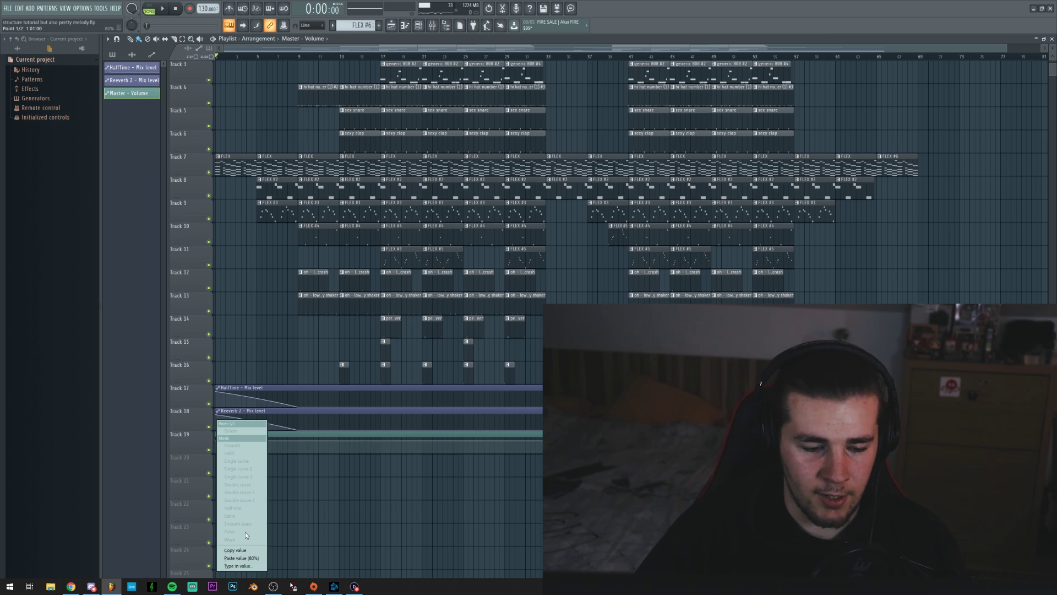
{"action": "left_click", "coordinate": [243, 550]}
{"action": "left_click", "coordinate": [299, 442]}
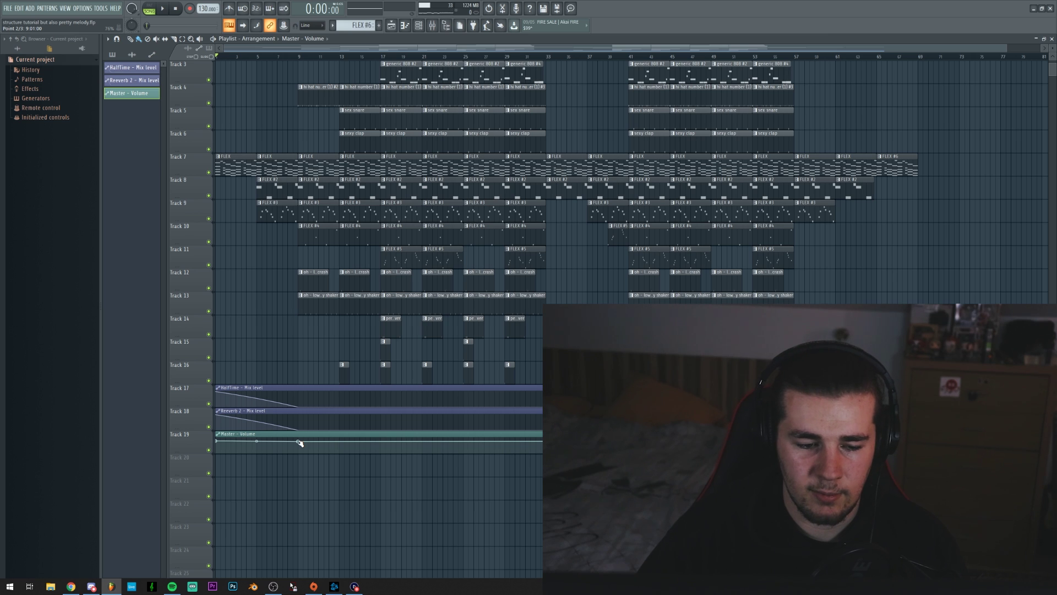
{"action": "right_click", "coordinate": [299, 443]}
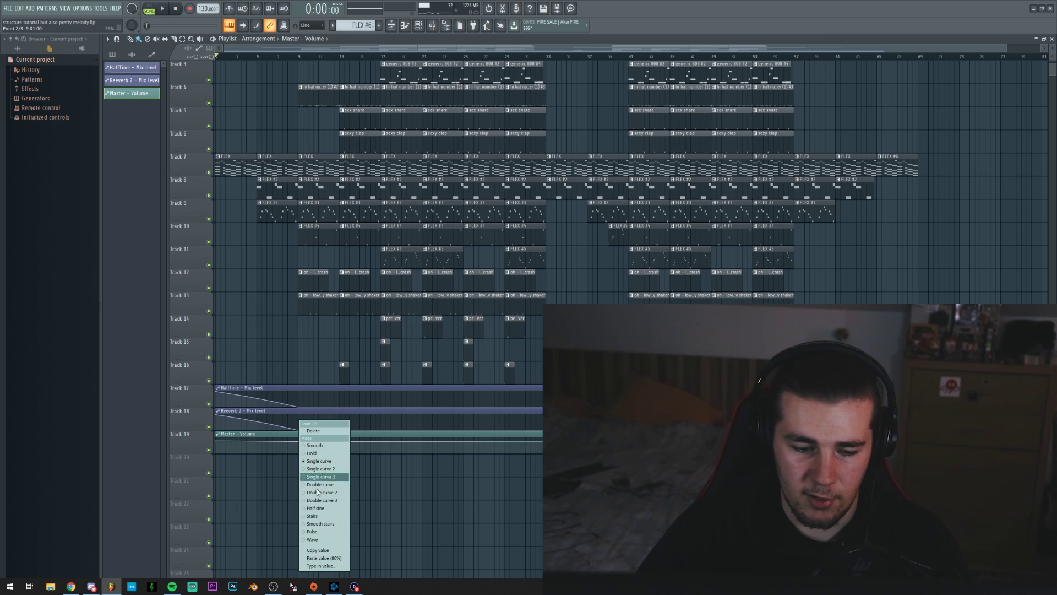
{"action": "left_click", "coordinate": [311, 559]}
Lower the Master volume clip's start point to make a curved fade-in up to bar 9, and play the intro
{"action": "left_click_drag", "start_coordinate": [217, 444], "coordinate": [217, 452]}
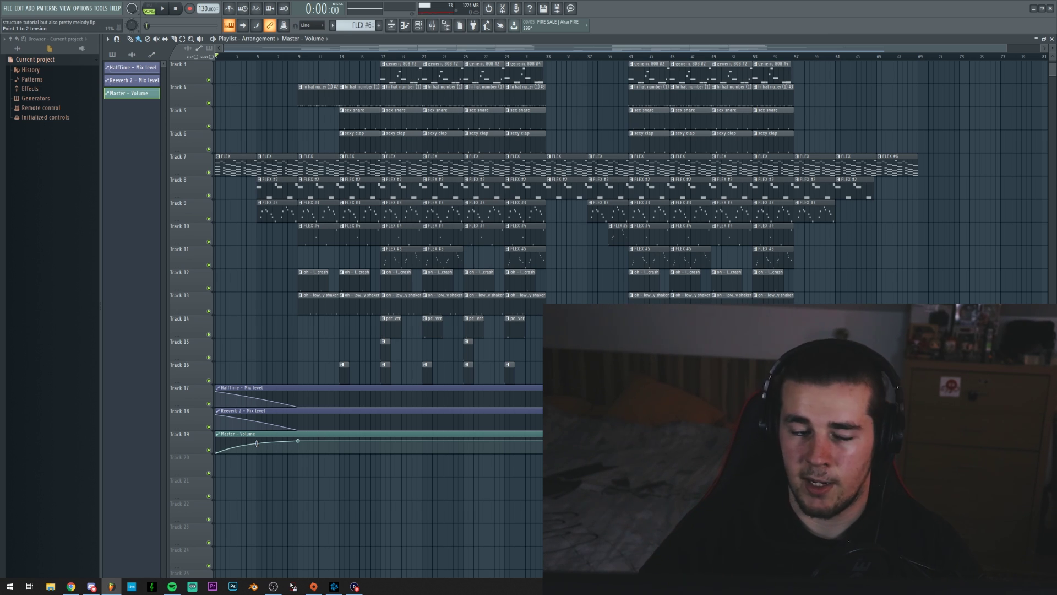
{"action": "key", "text": "space"}
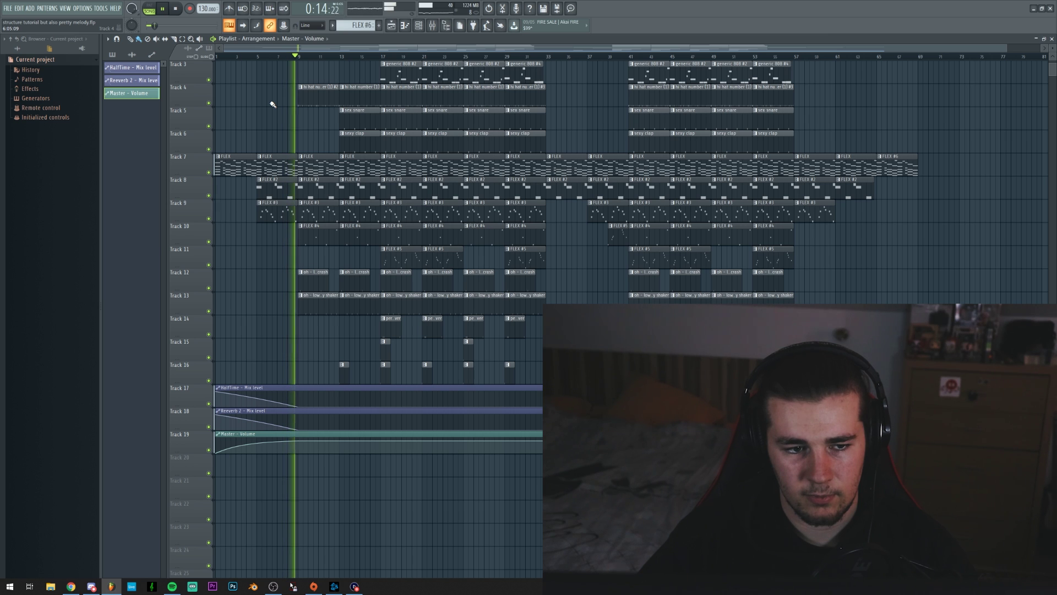
{"action": "left_click", "coordinate": [182, 17]}
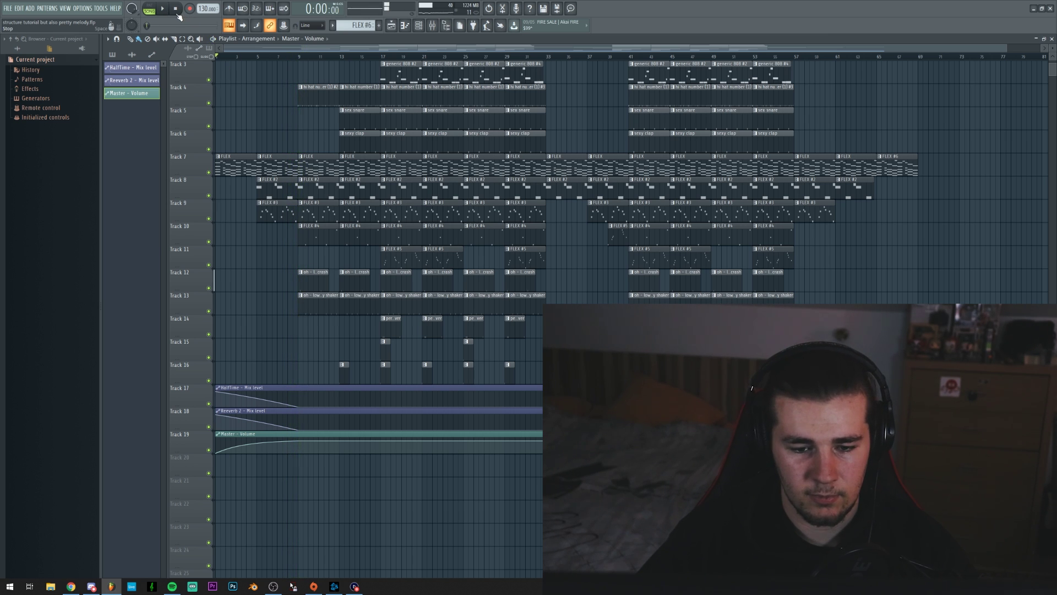